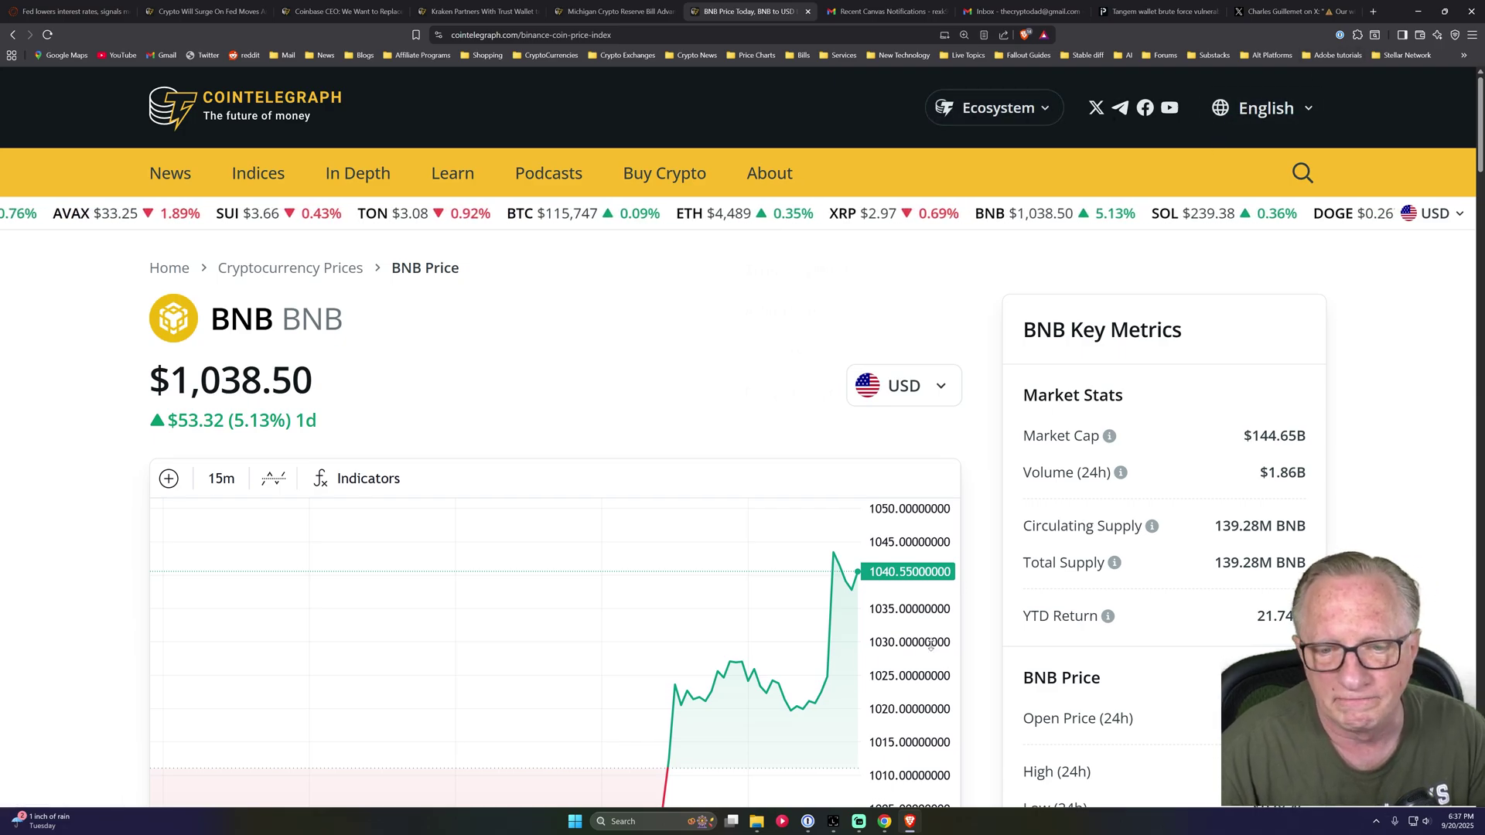
Switch to the YouTube Studio details window for the BitBox02 Nova video
click(885, 826)
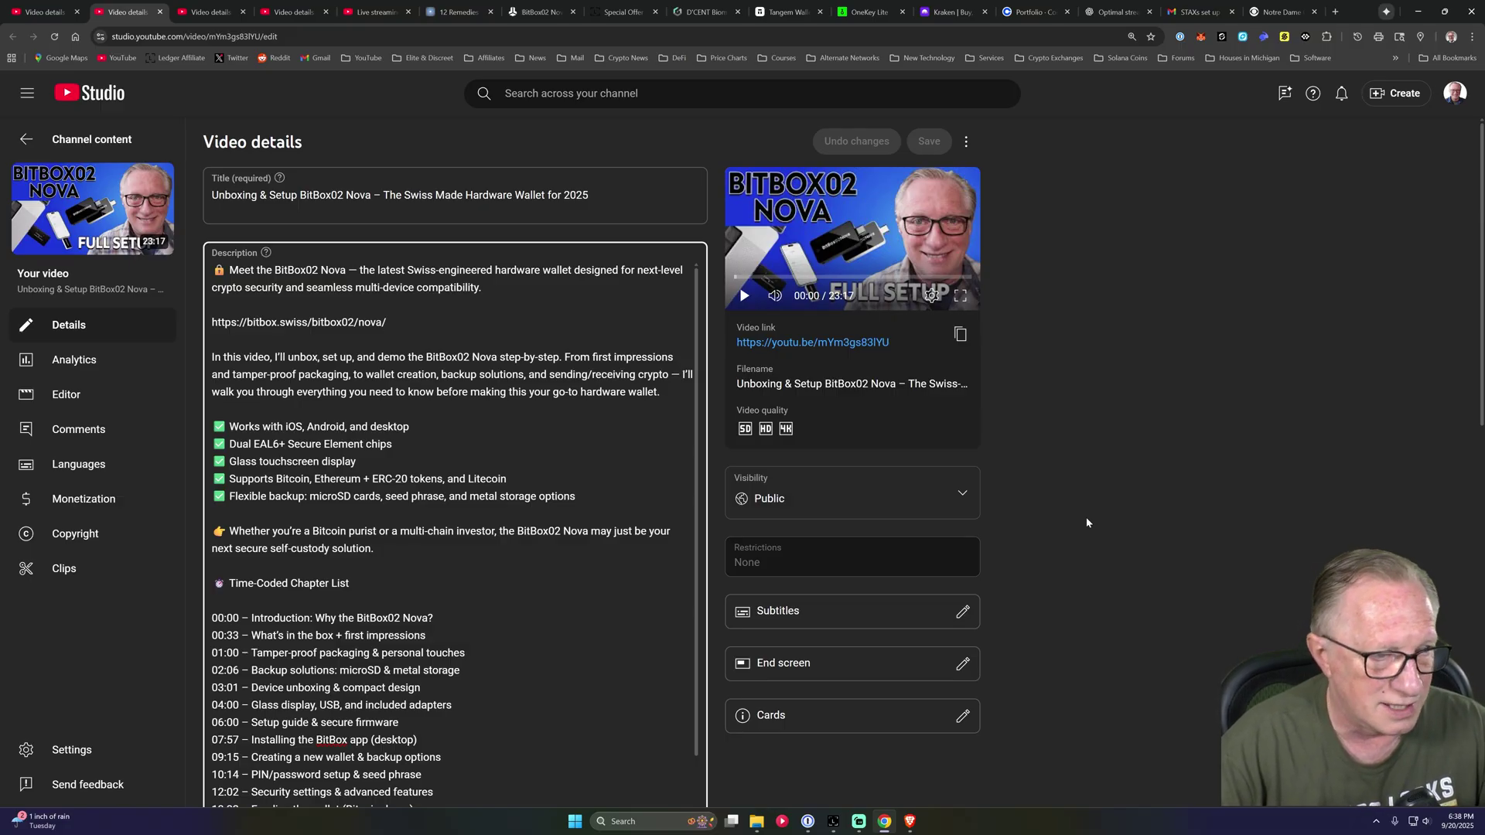
Select the Ledger Flex 2 account in MetaMask, showing its $422.12 Ethereum Mainnet balance
click(1200, 35)
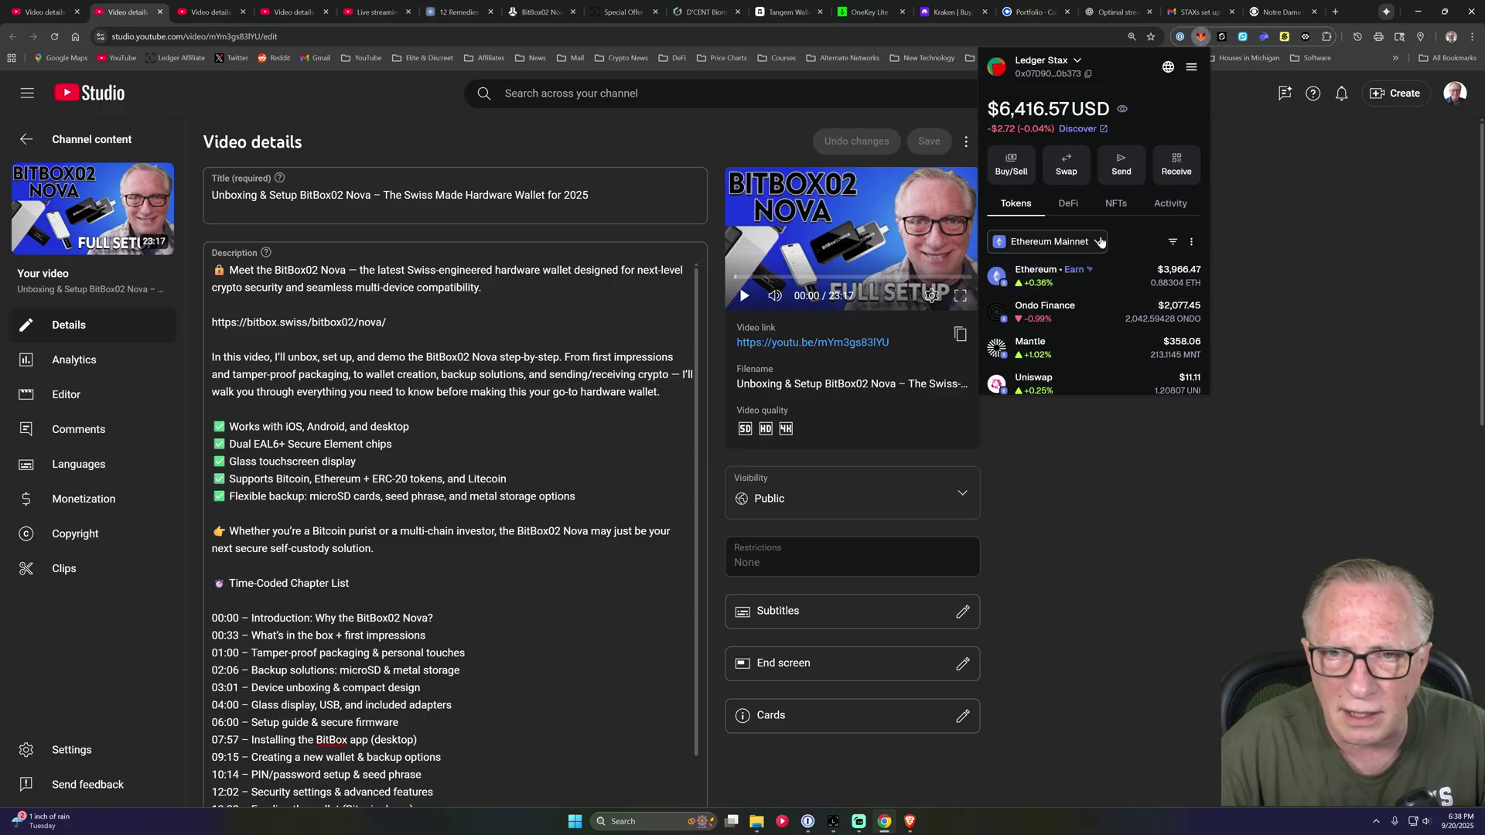
click(1061, 66)
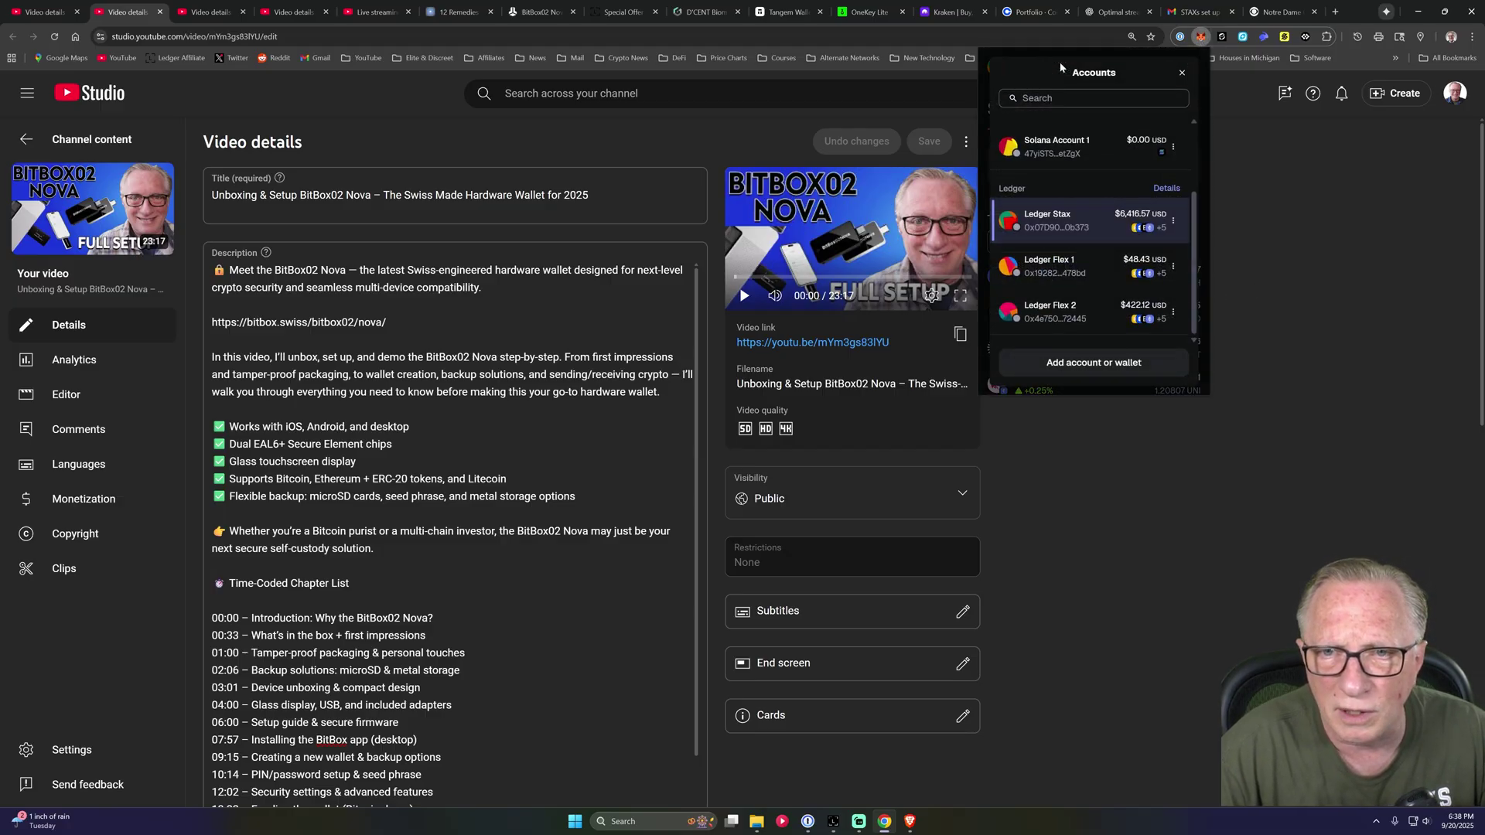
click(1054, 313)
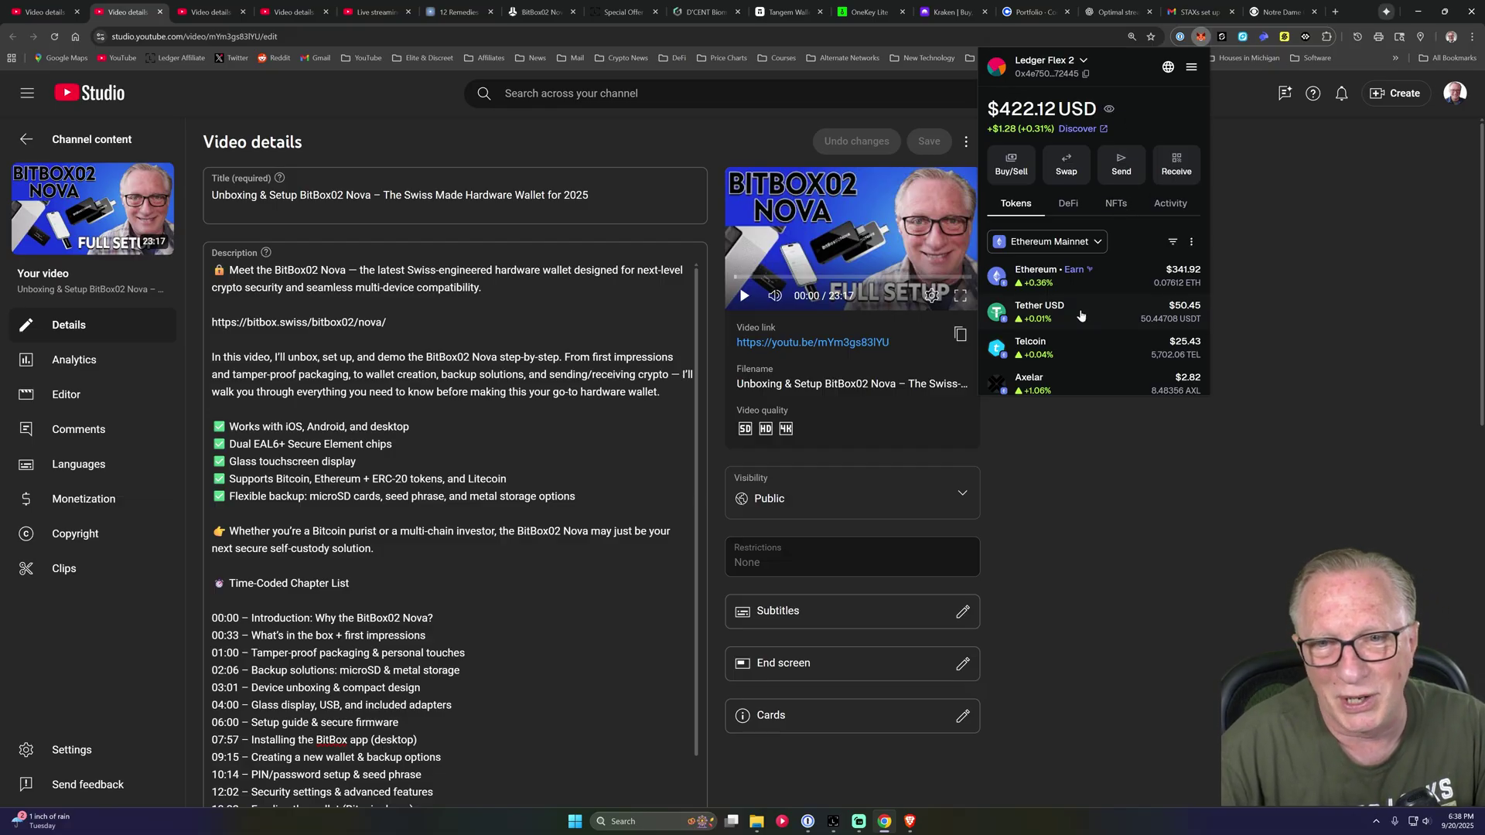
scroll(1086, 317, down, 1)
scroll(1086, 317, down, 1)
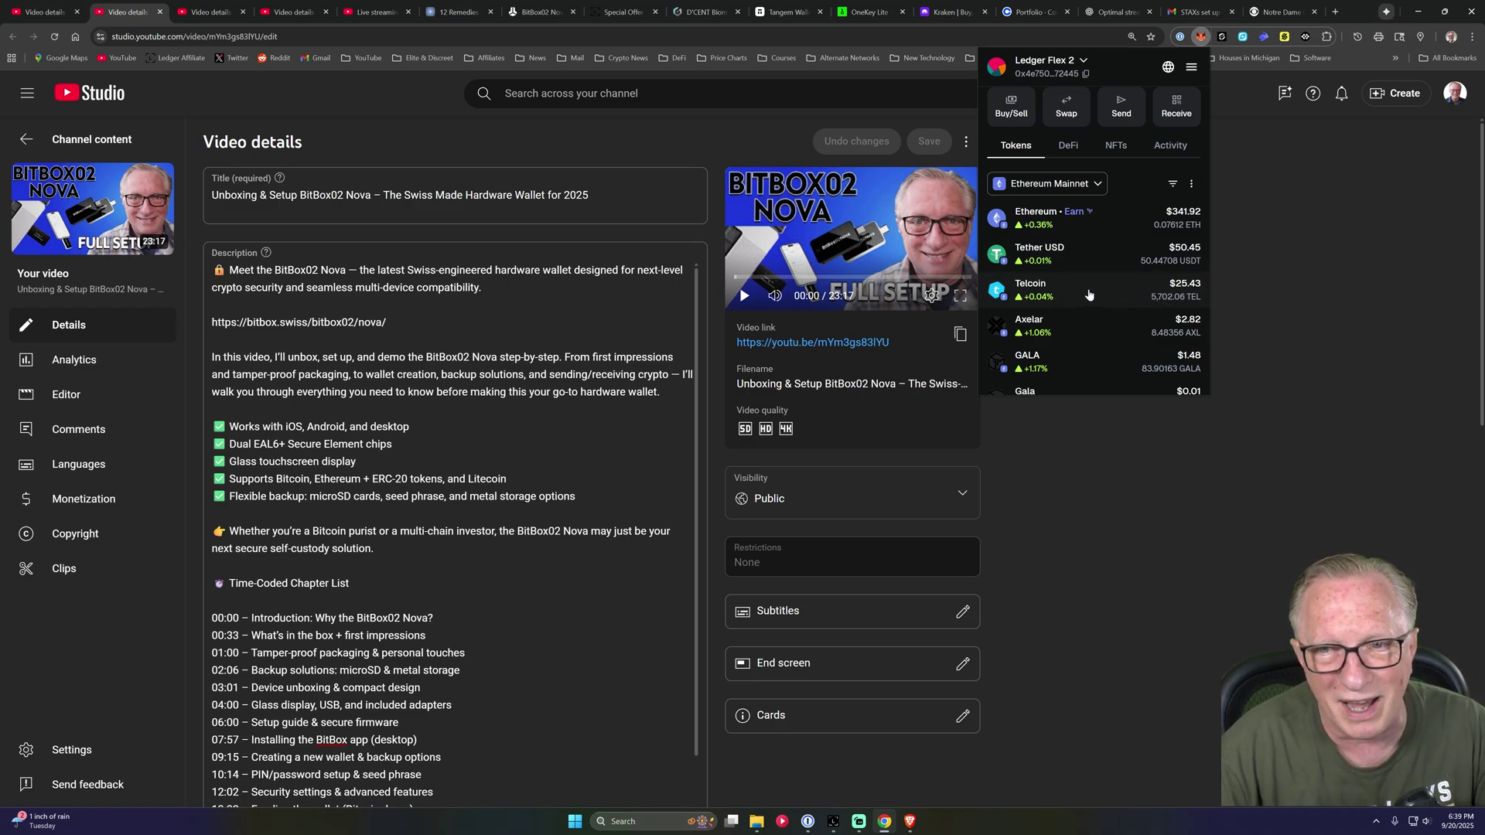
scroll(1089, 295, down, 1)
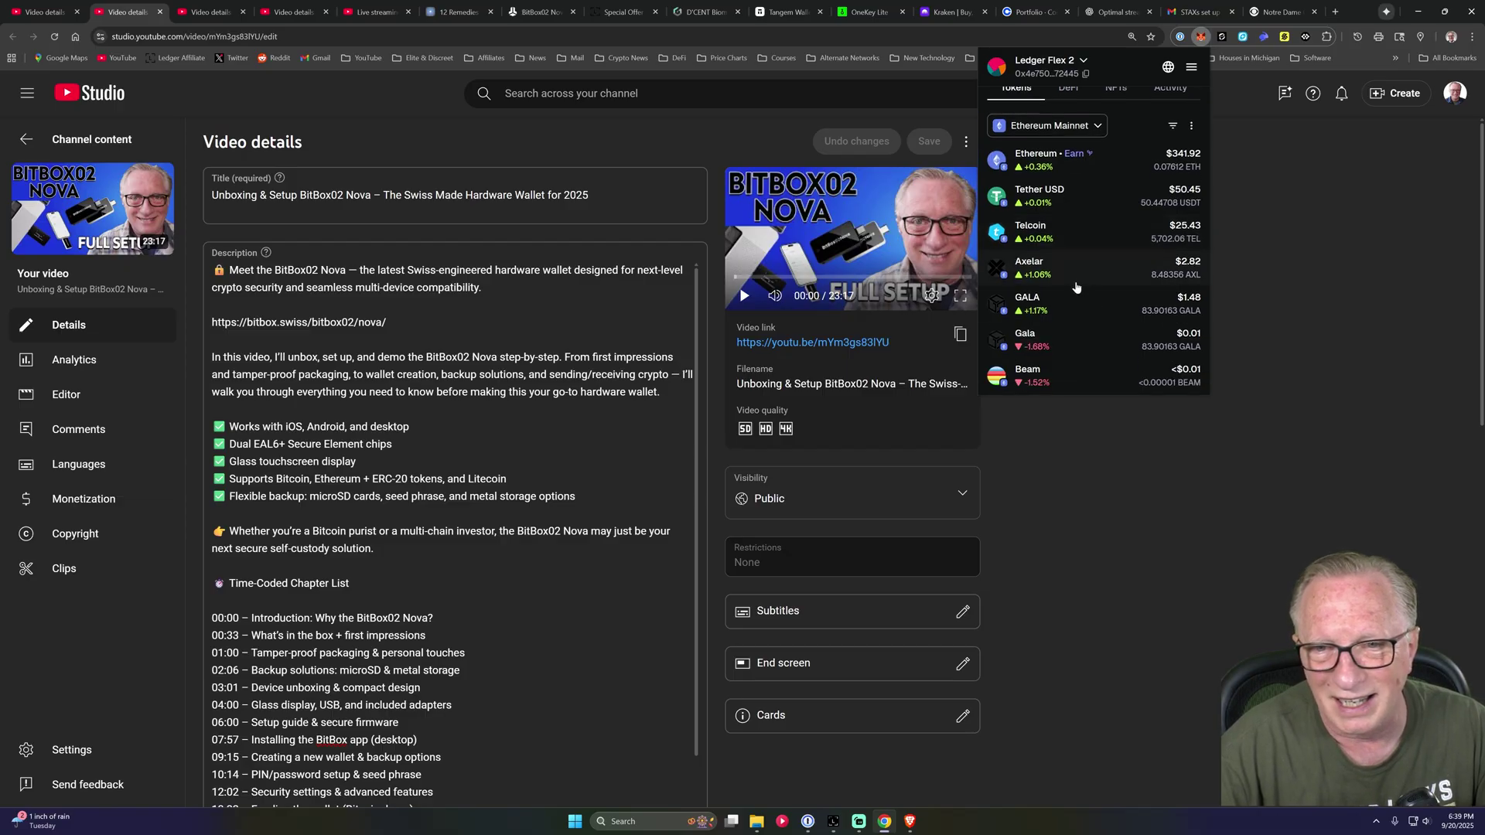
scroll(1087, 292, up, 3)
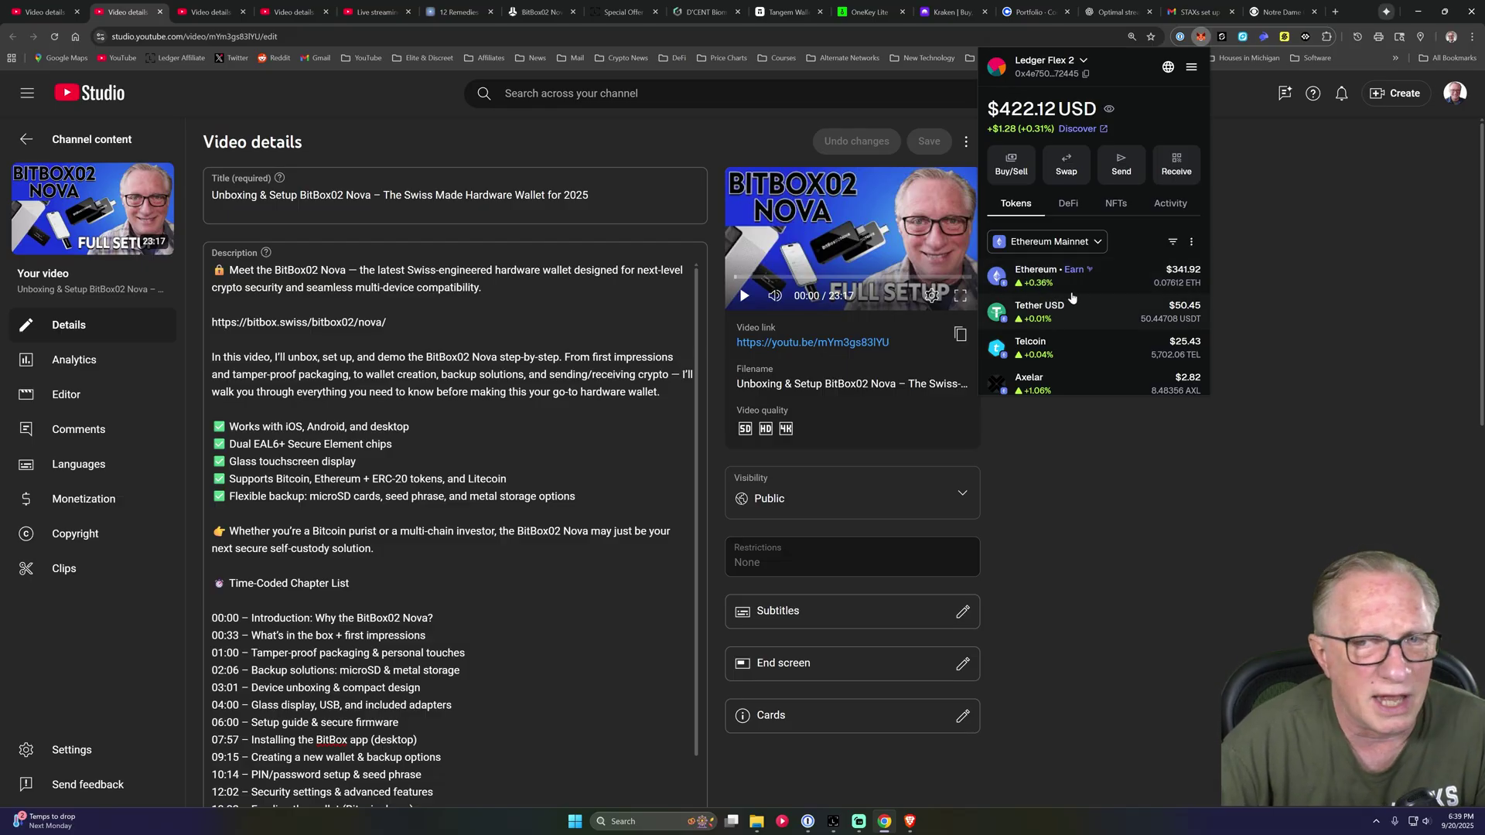
Switch MetaMask to Polygon Mainnet, revealing 152.67814 POL in a $53.26 balance
click(1098, 247)
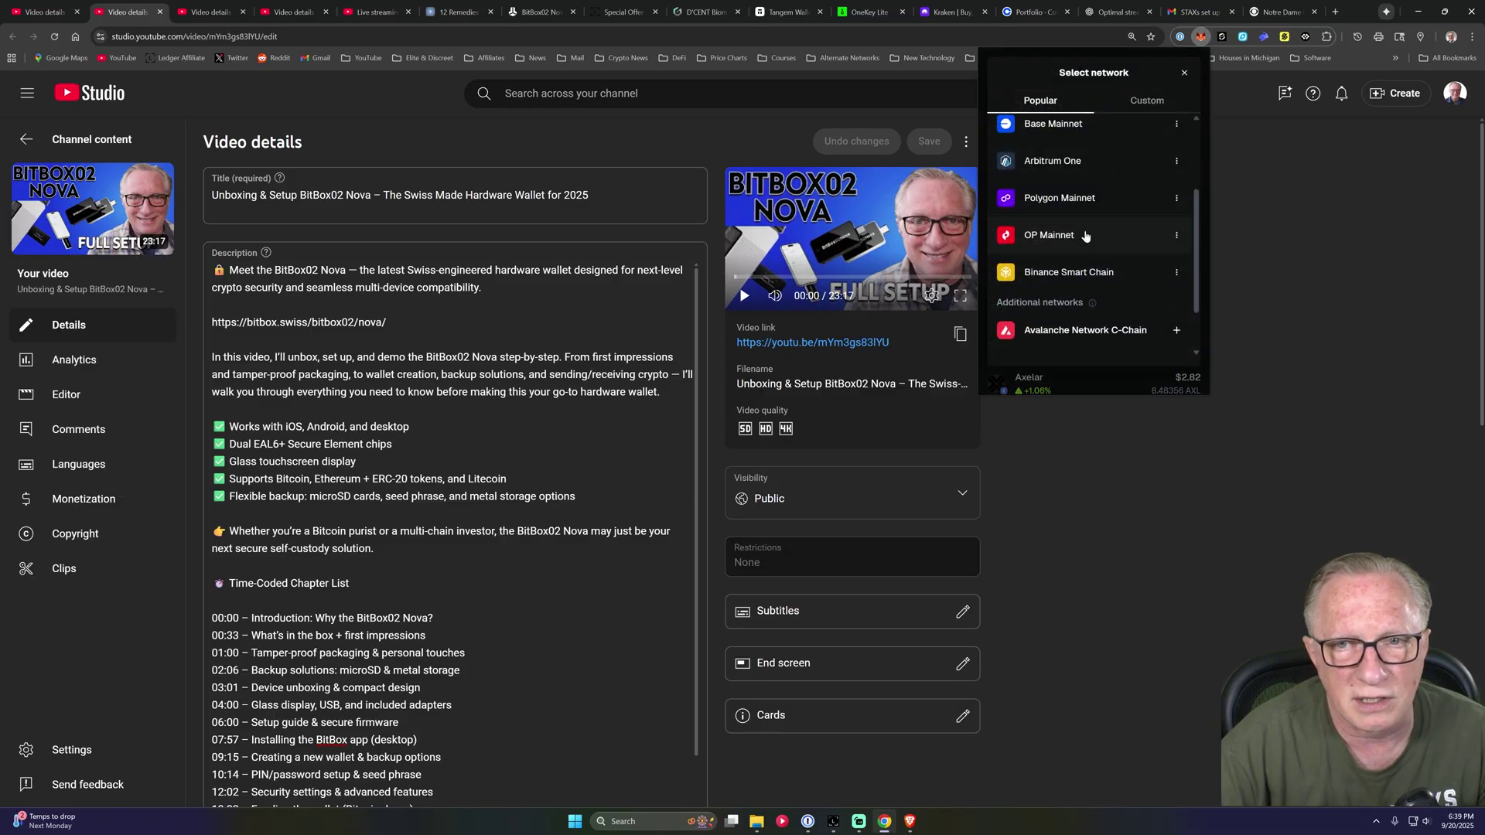
click(1058, 199)
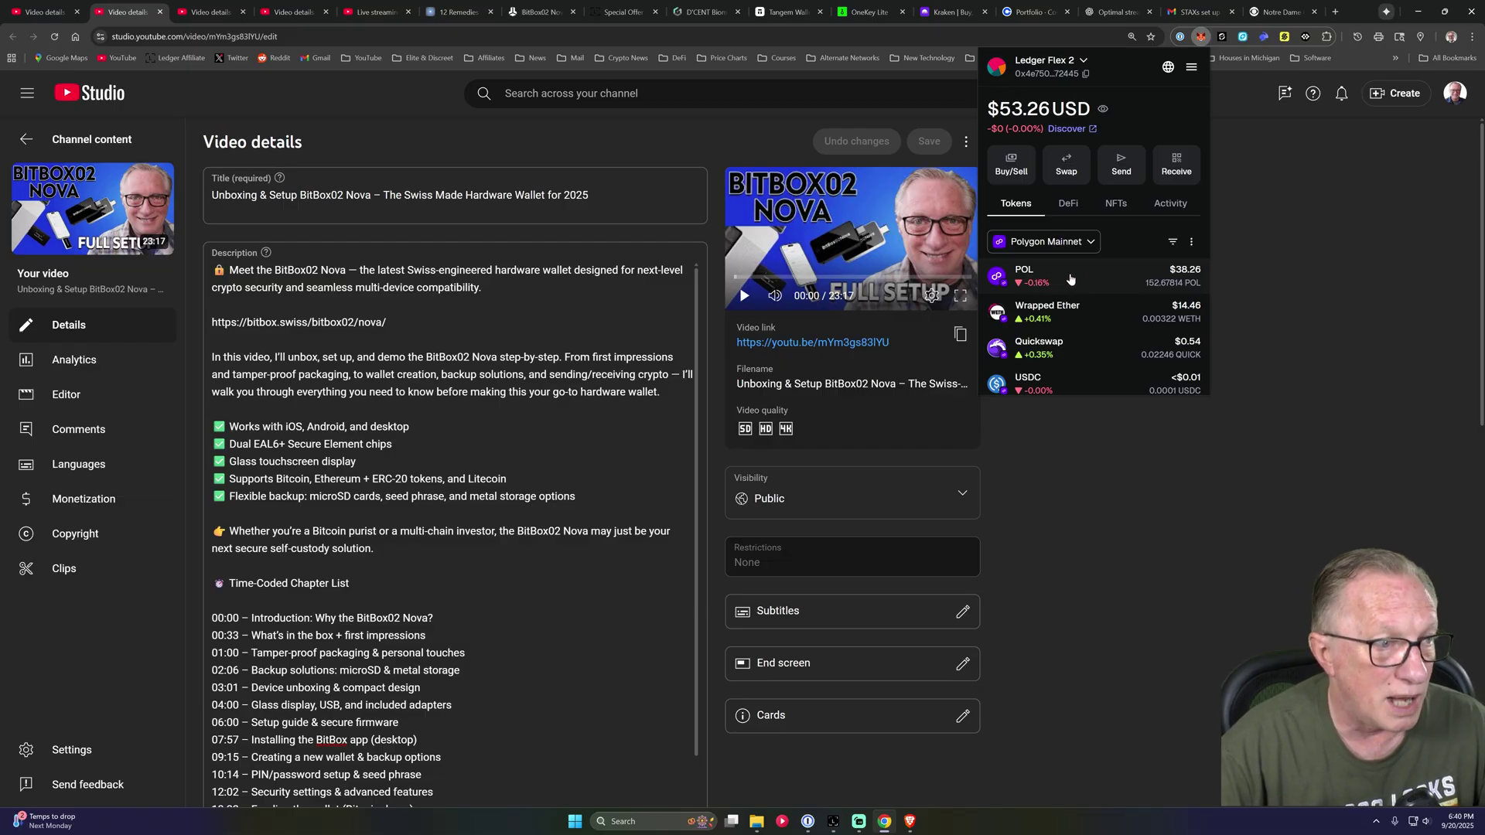
click(1192, 70)
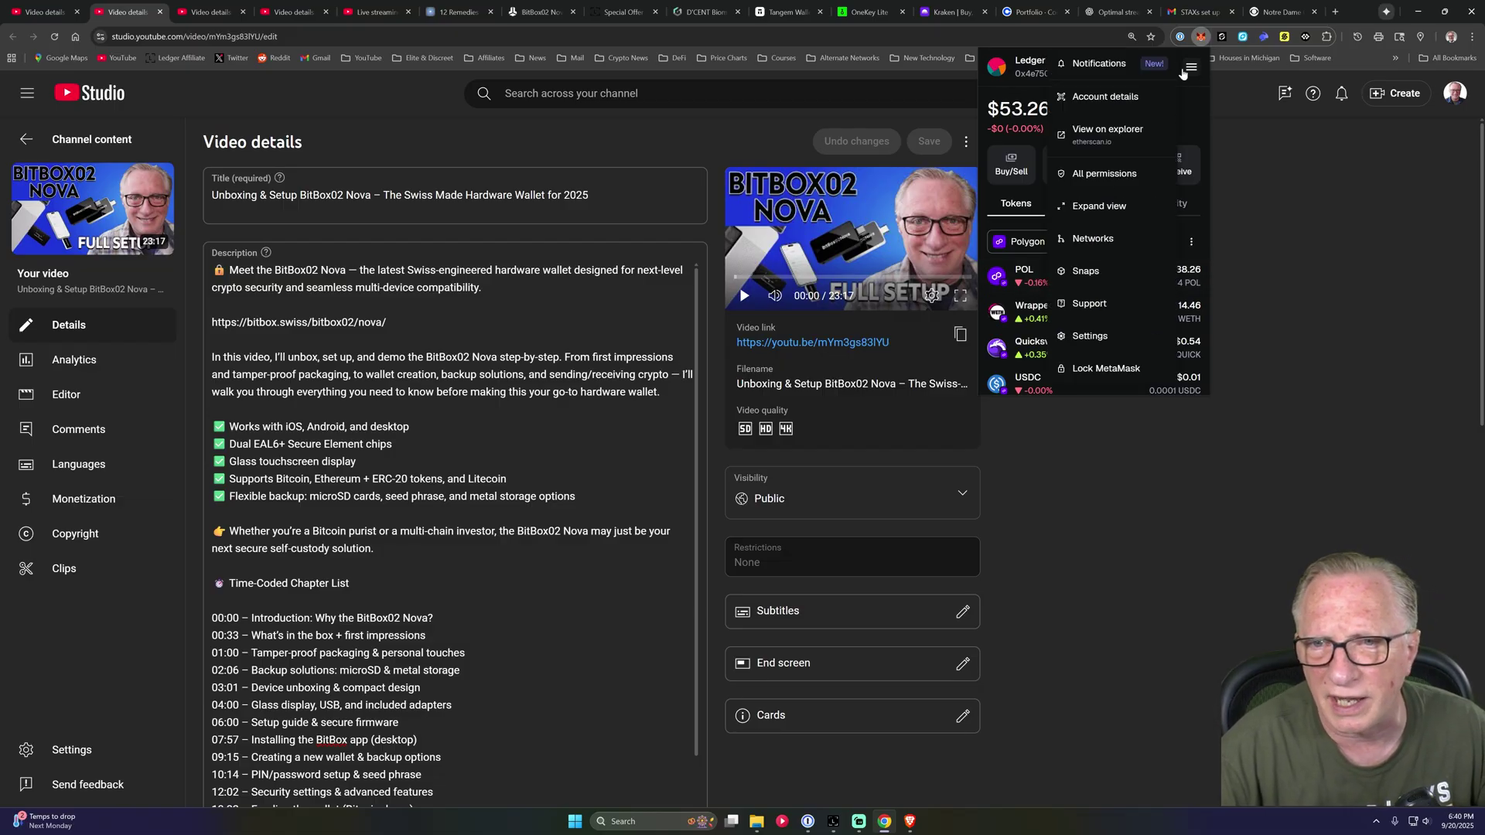
Expand MetaMask into a full browser tab listing the Polygon WETH, QUICK and USDC holdings
click(1099, 207)
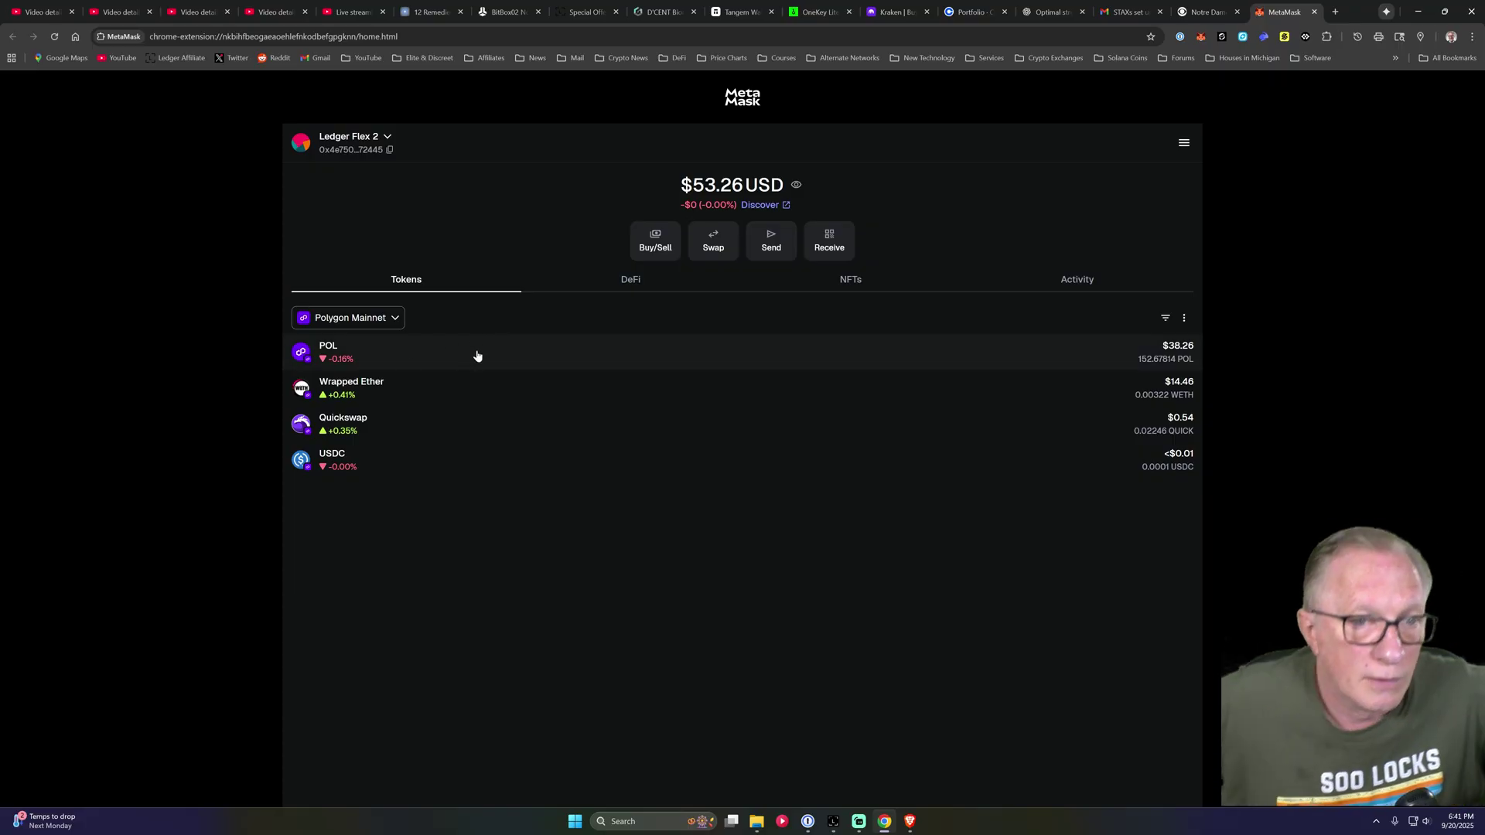
Switch MetaMask to Arbitrum One ($11.81), then go to the $2.12 Coinbase Advanced portfolio
click(397, 319)
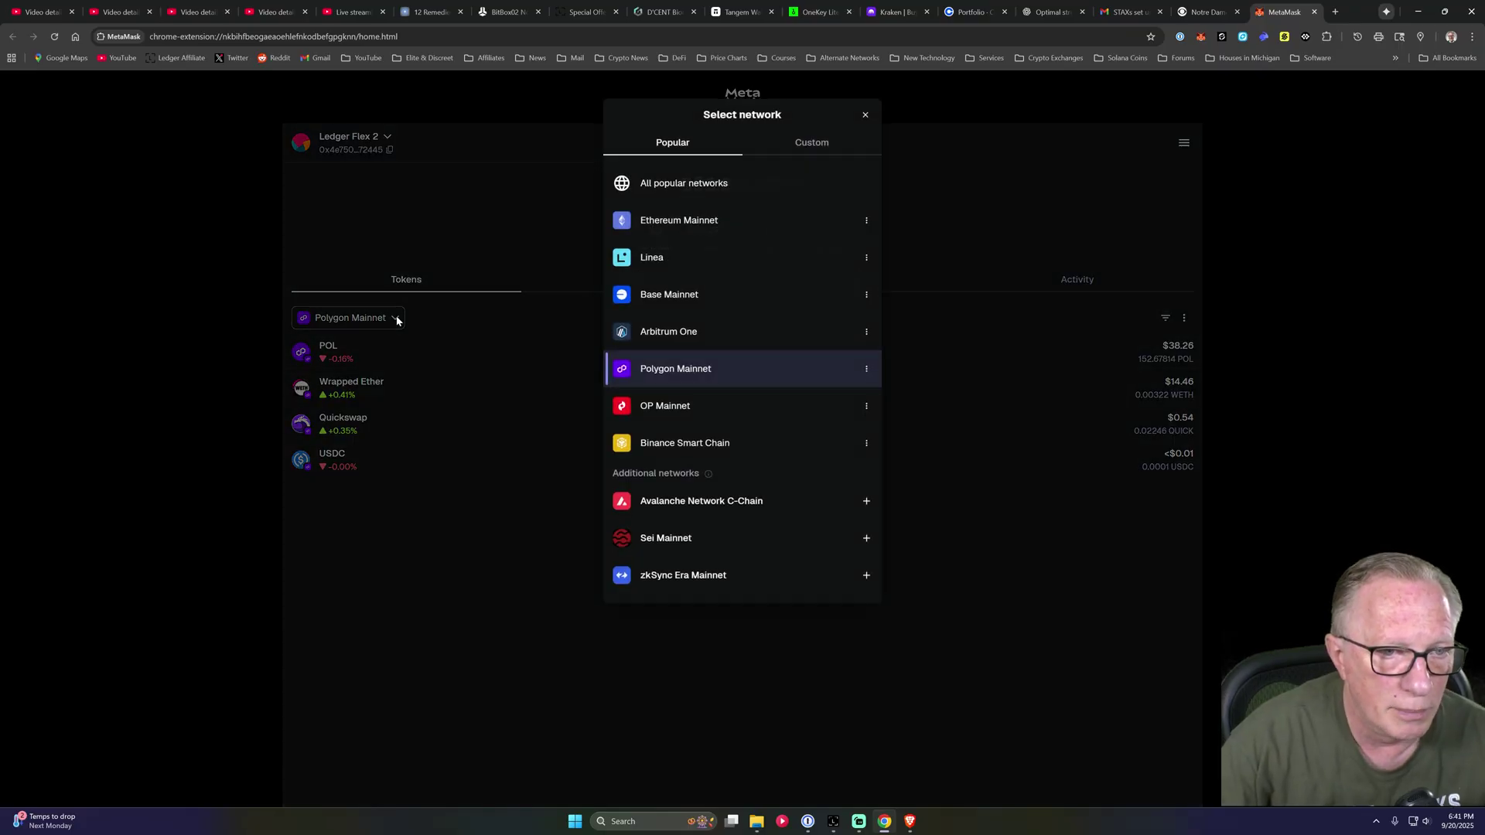
click(679, 332)
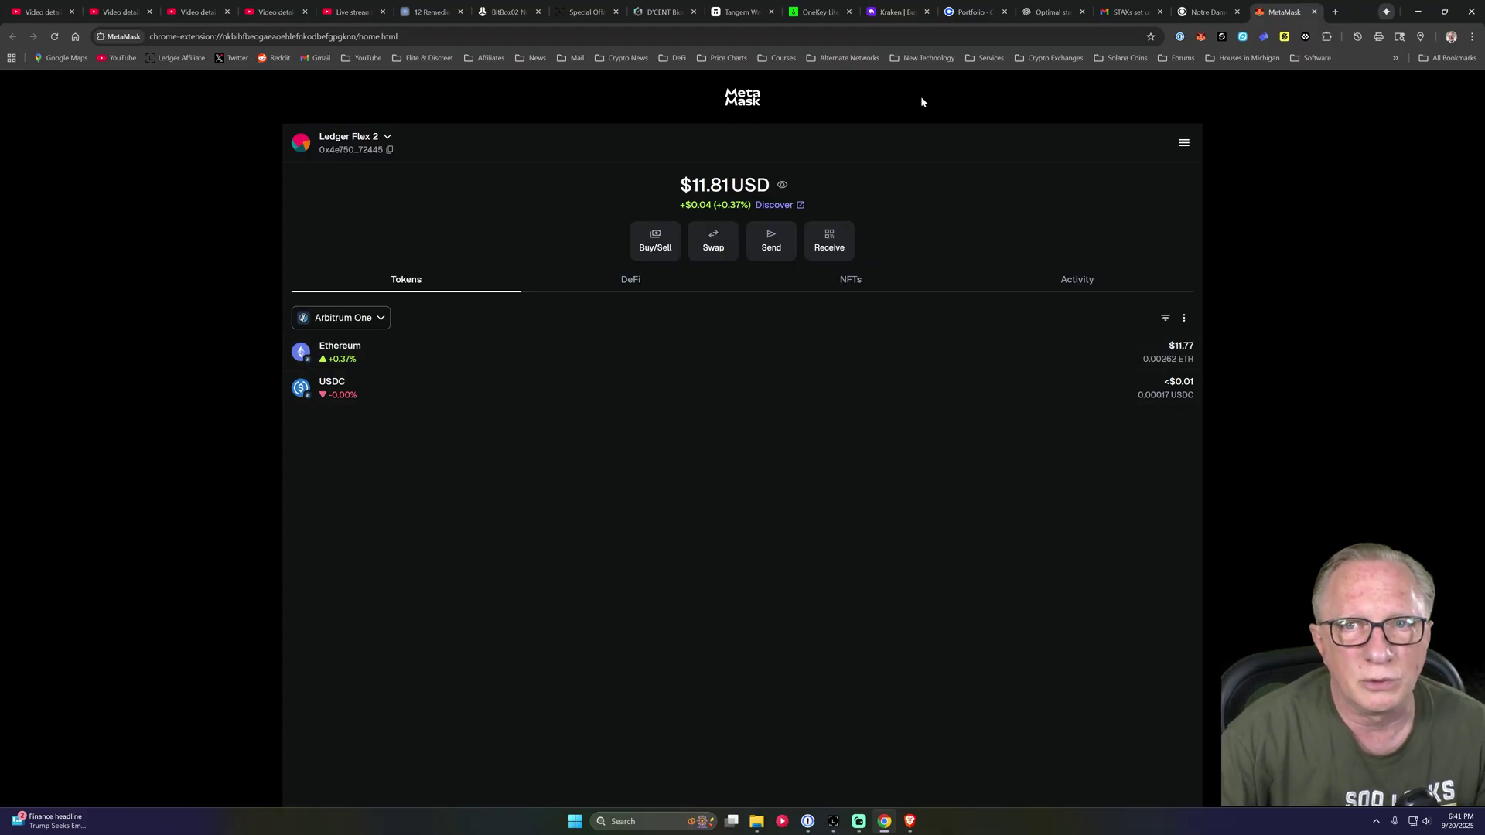
click(976, 14)
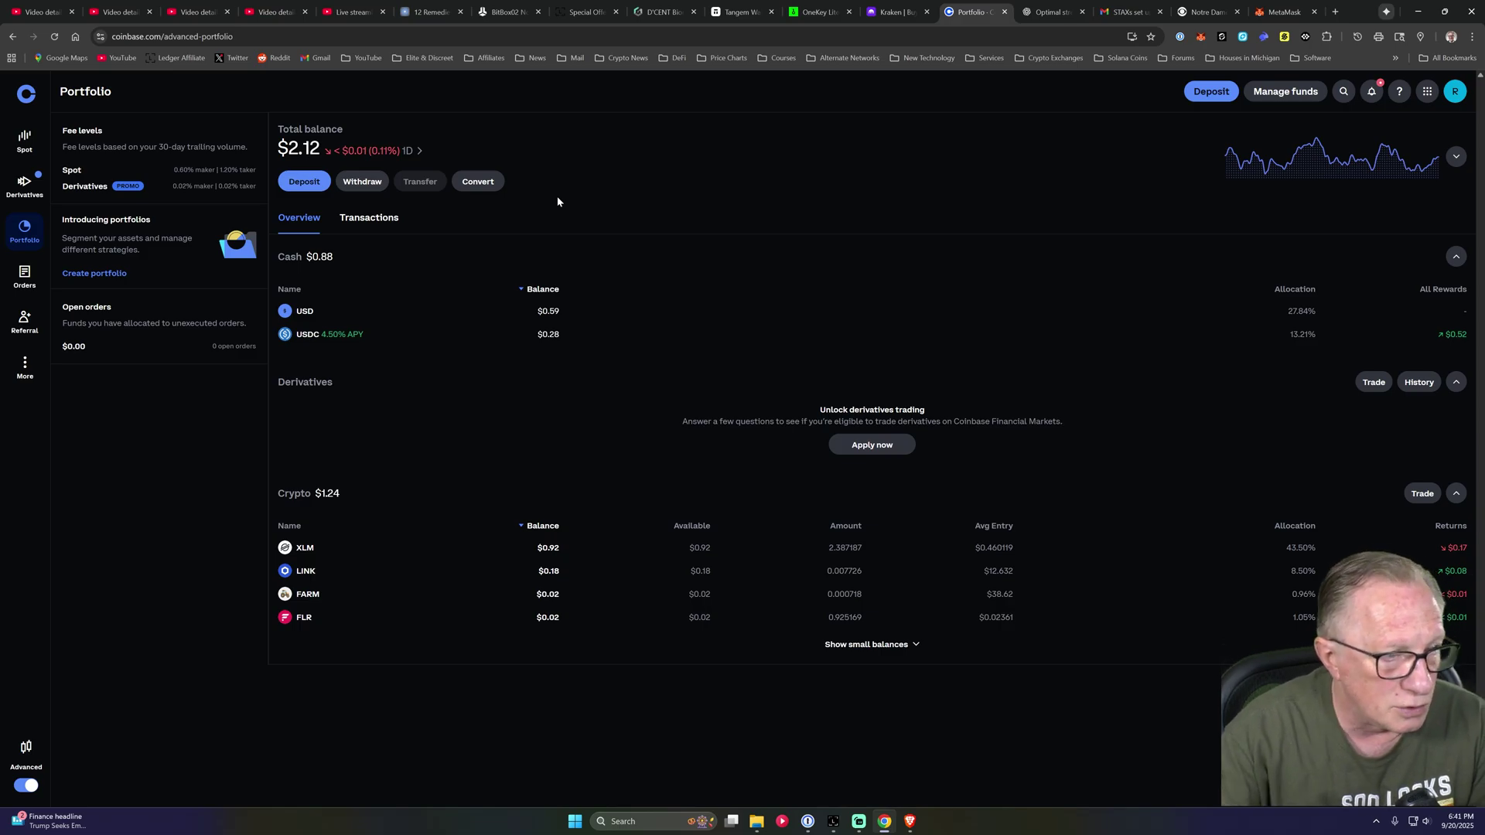
Glance at the MetaMask wallet, then bring up Ledger Live's $20,135.65 portfolio
click(1200, 38)
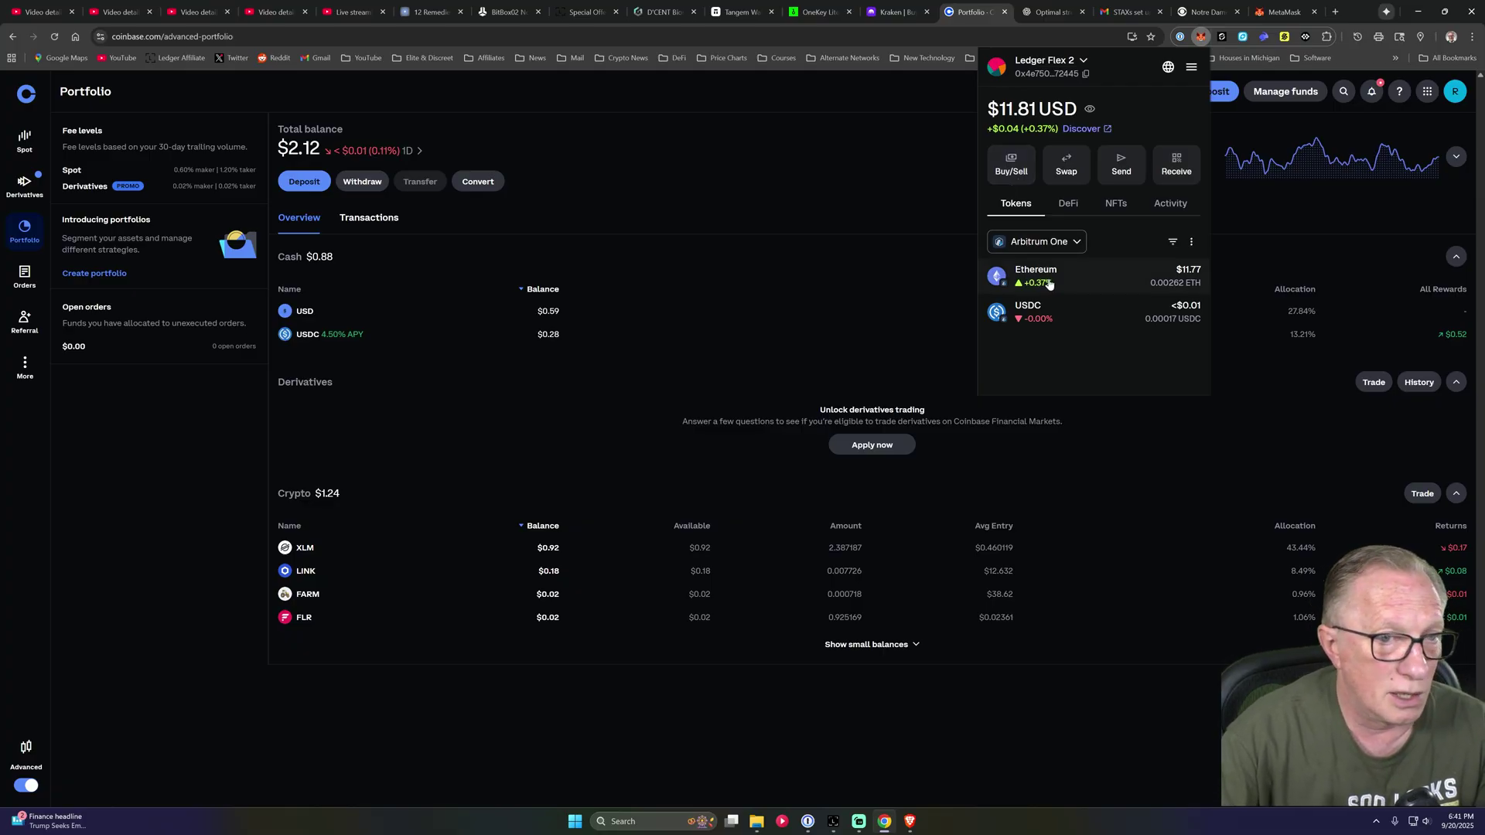
click(513, 113)
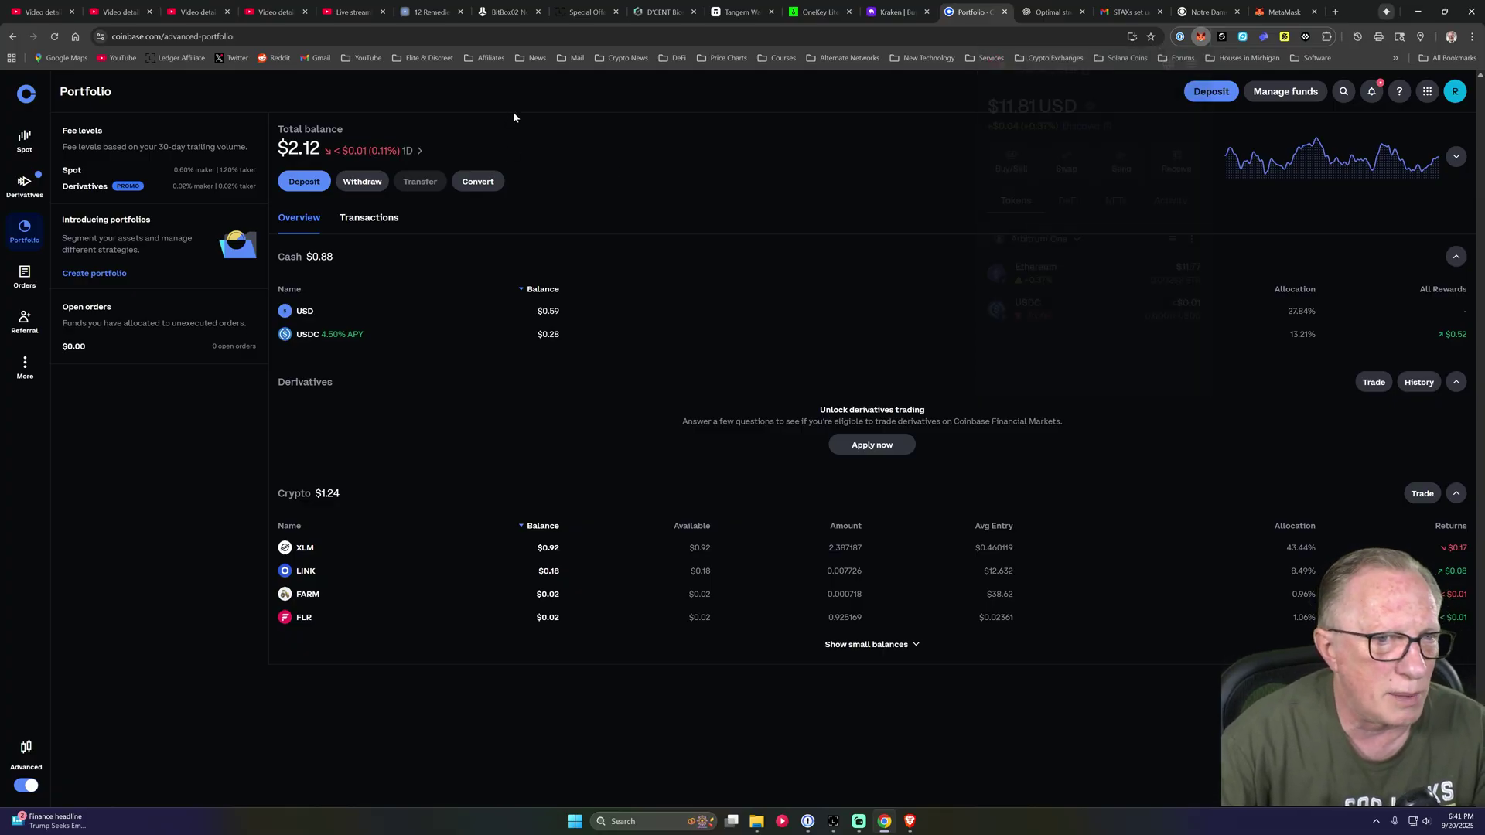
click(833, 823)
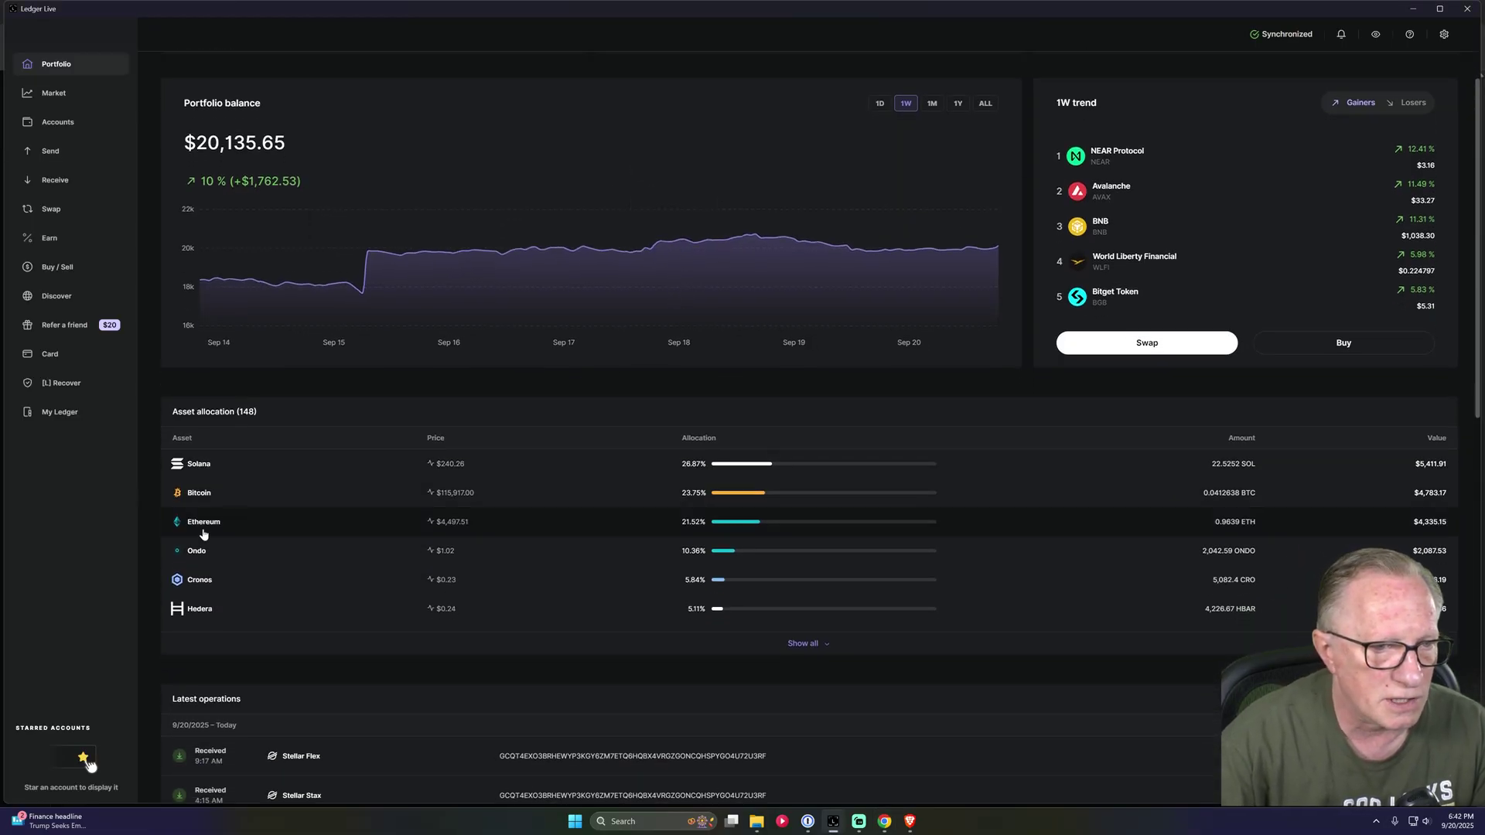
Open Ledger Live's Ethereum Flex account (0.0761233 ETH), then return to the Coinbase portfolio
click(269, 523)
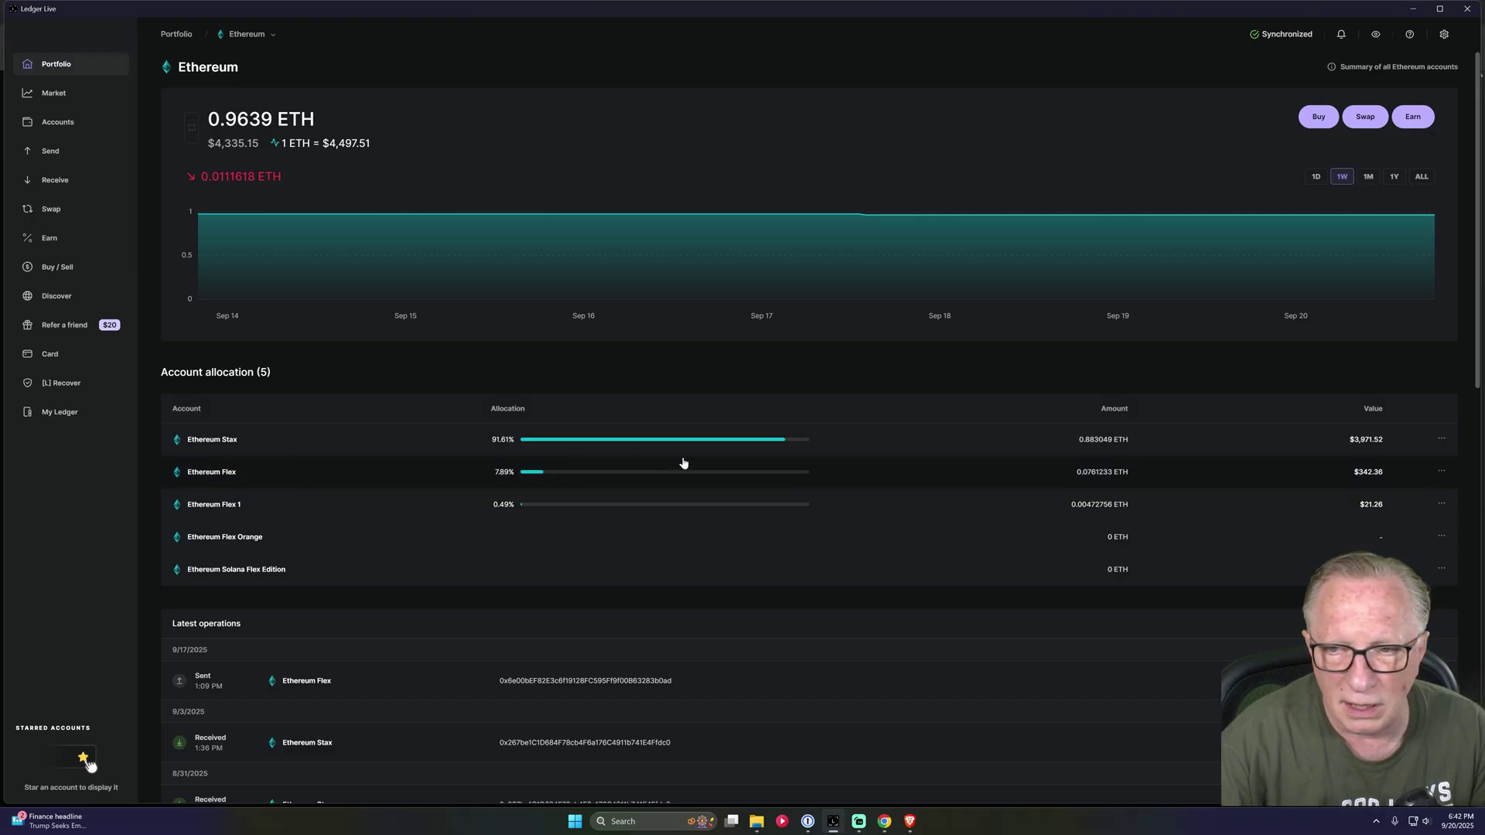
click(534, 481)
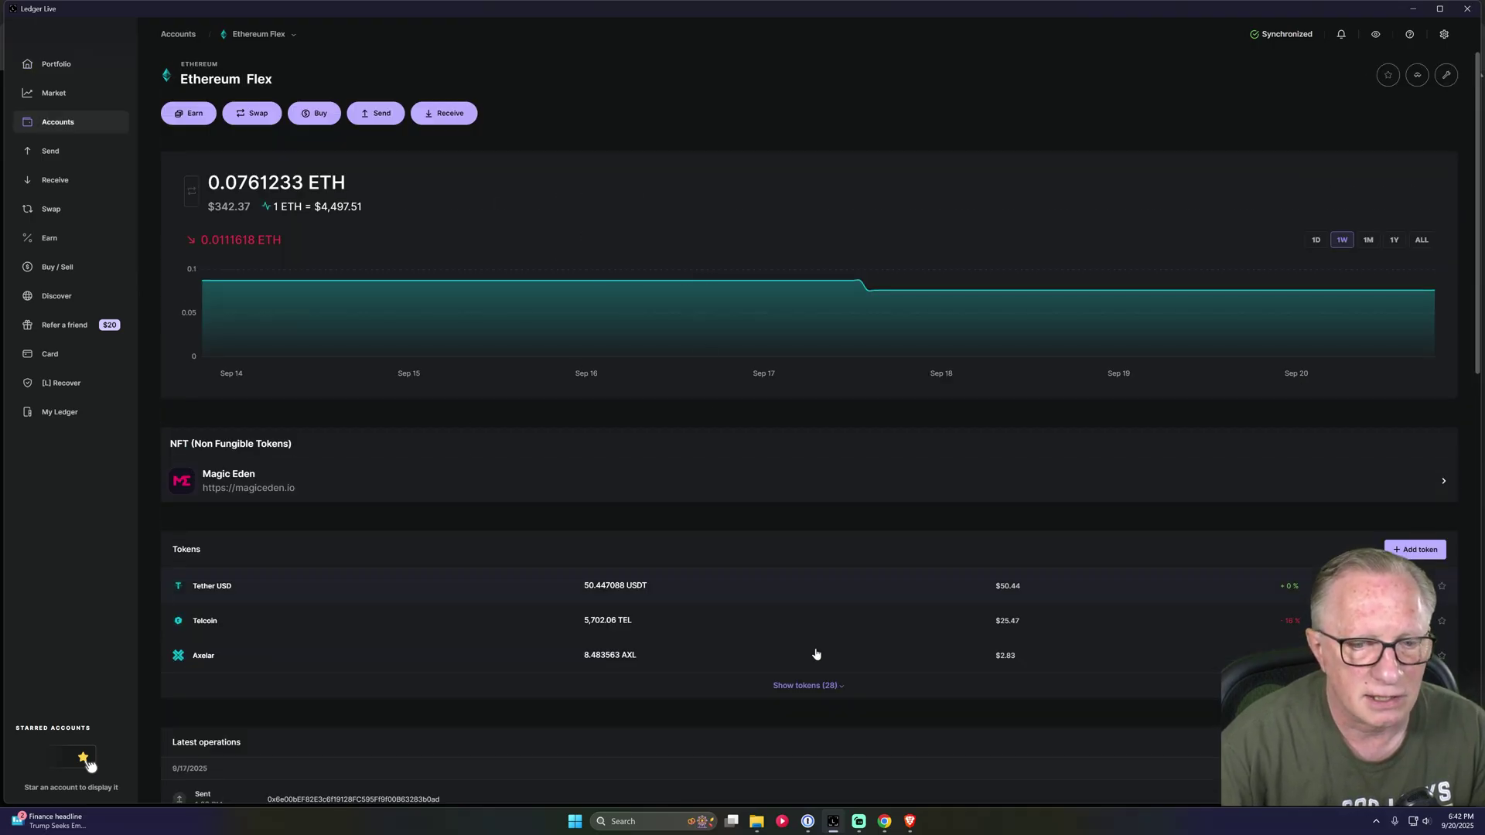
click(885, 823)
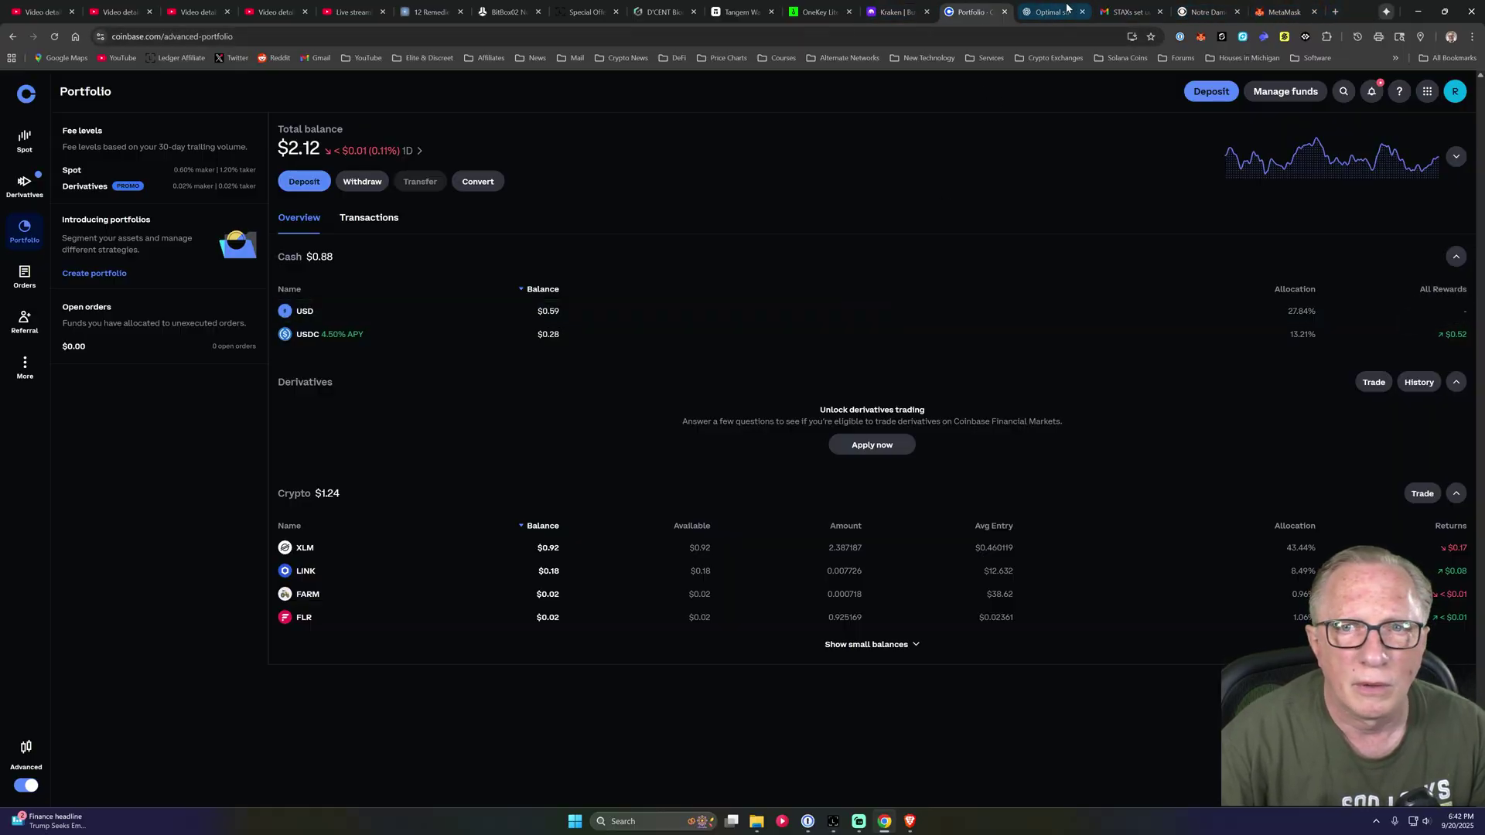
Start a Coinbase crypto deposit and select Ethereum via an 'eth' search
click(306, 182)
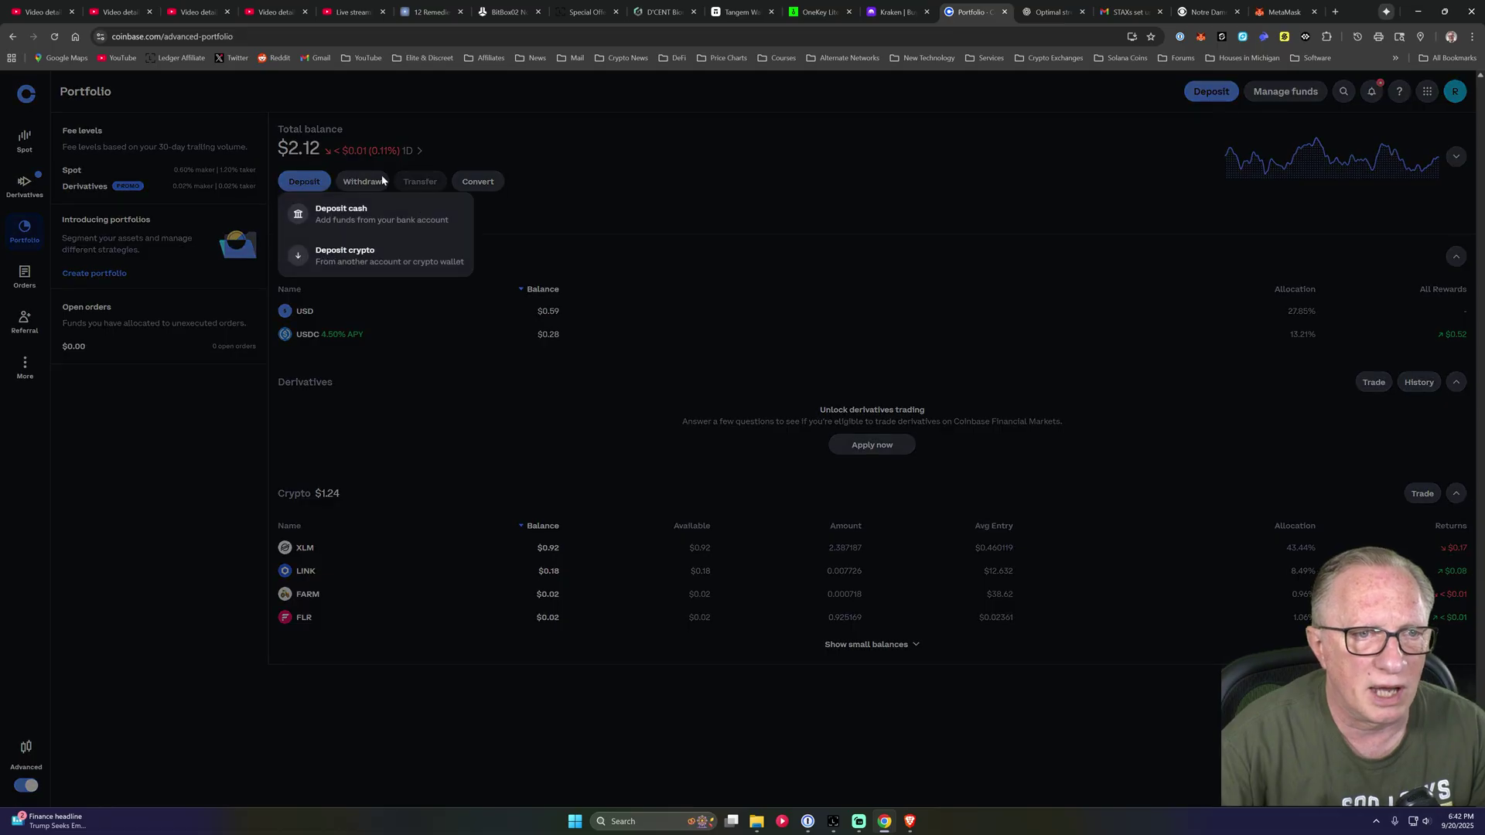
click(355, 258)
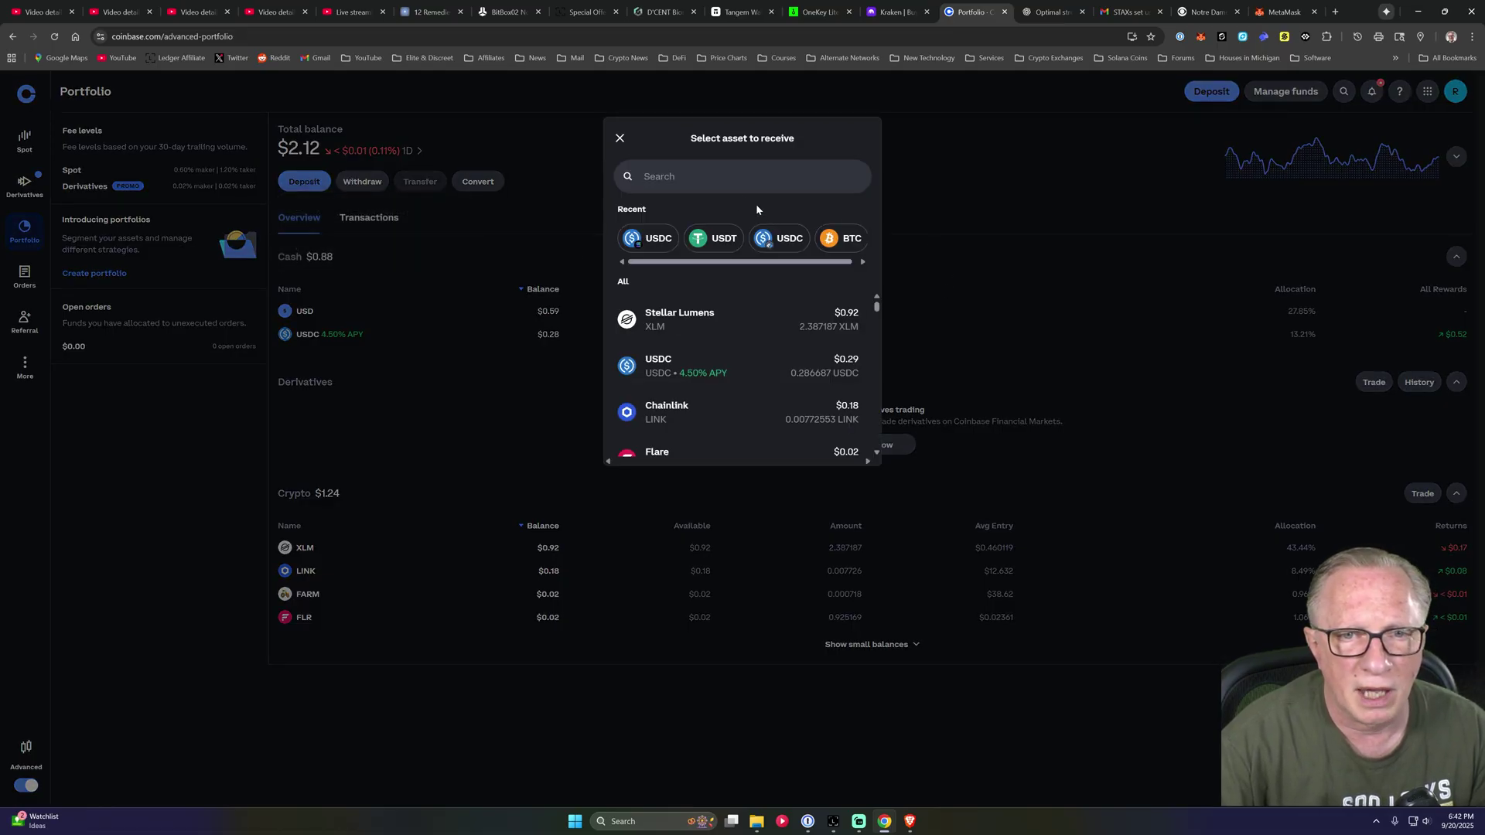
click(675, 180)
text(ey)
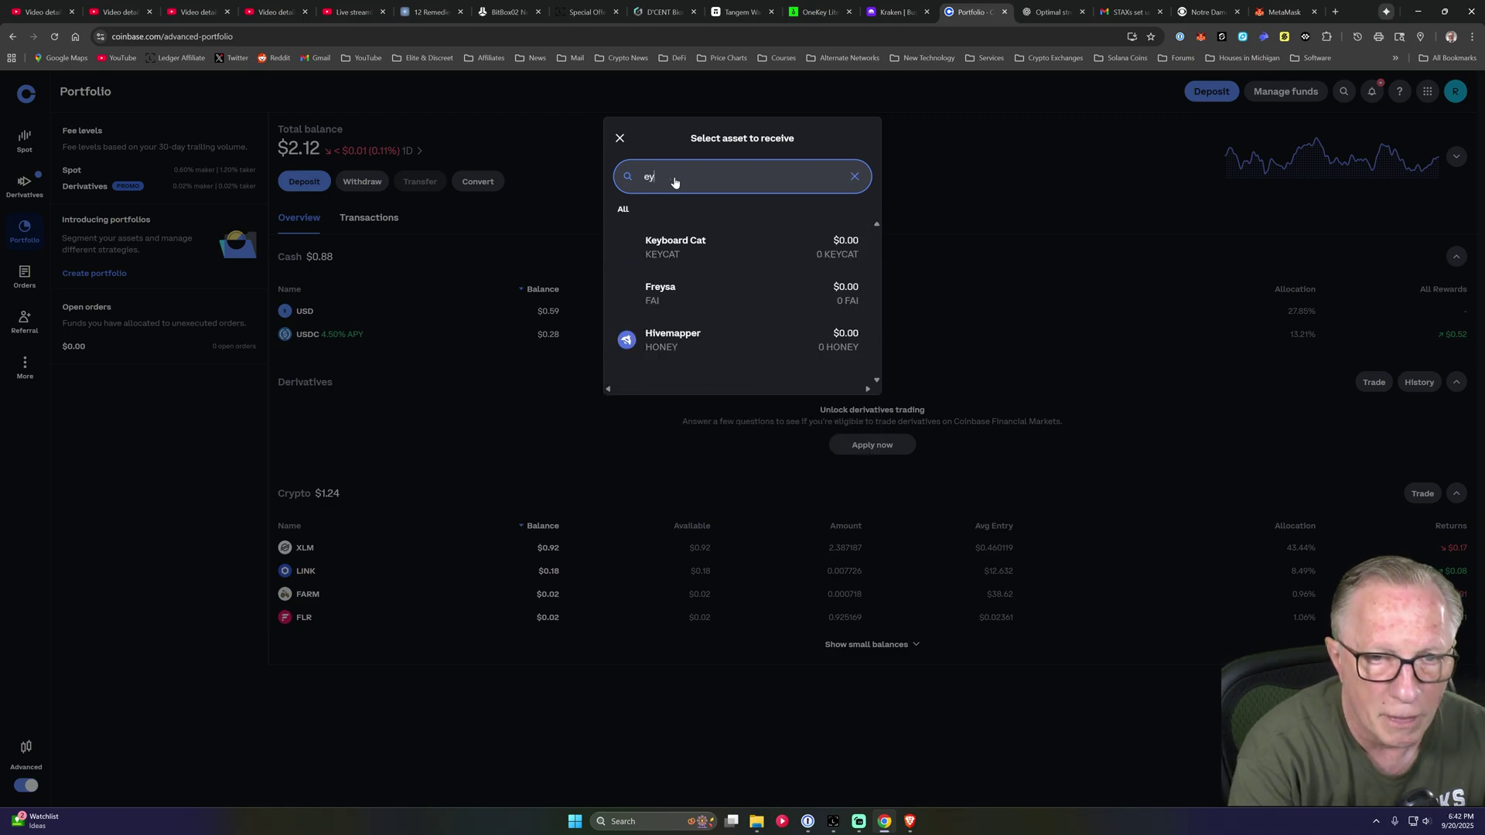
key(BackSpace)
text(th)
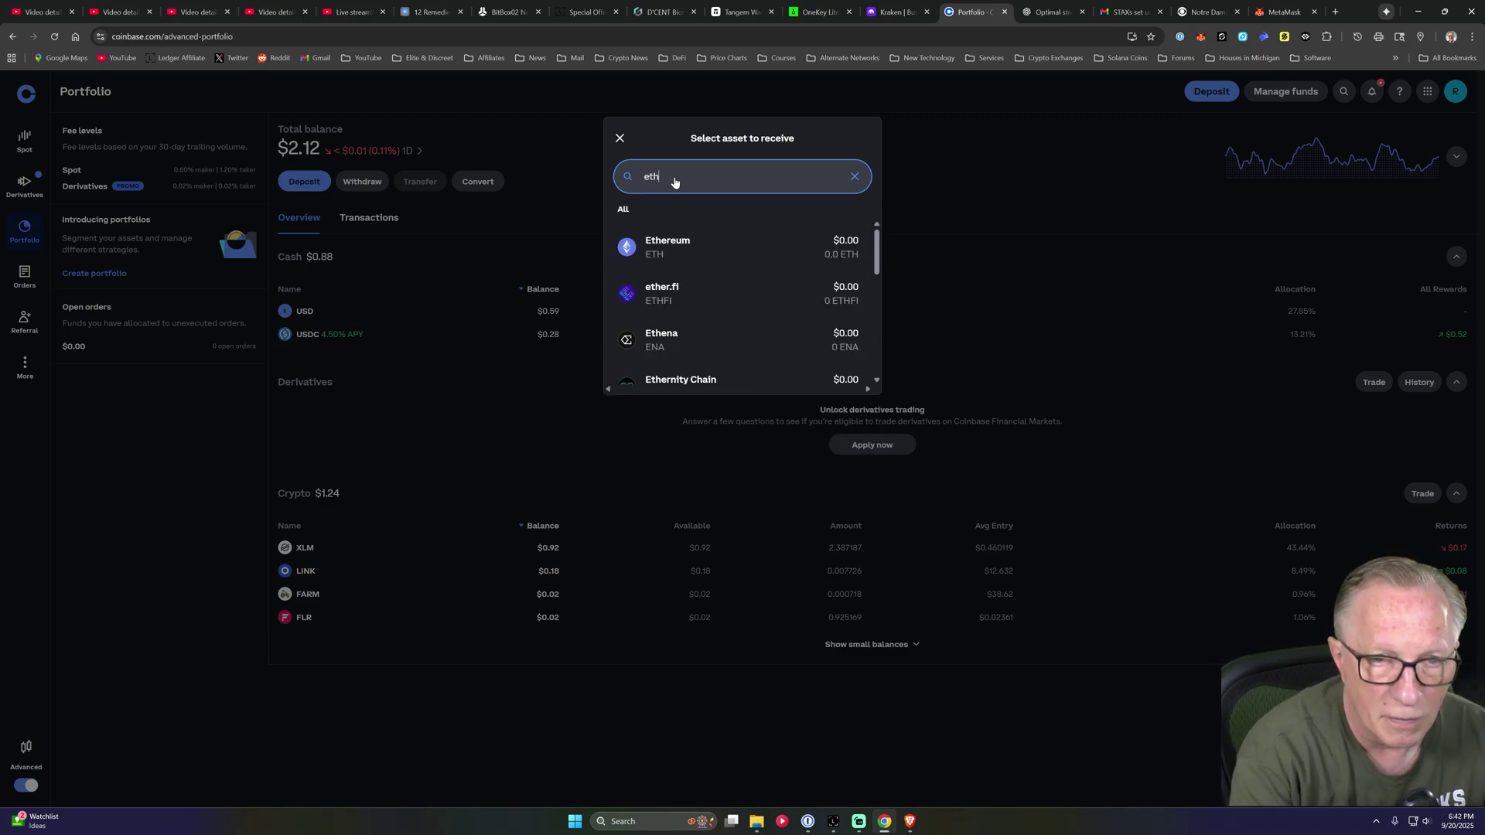
click(697, 250)
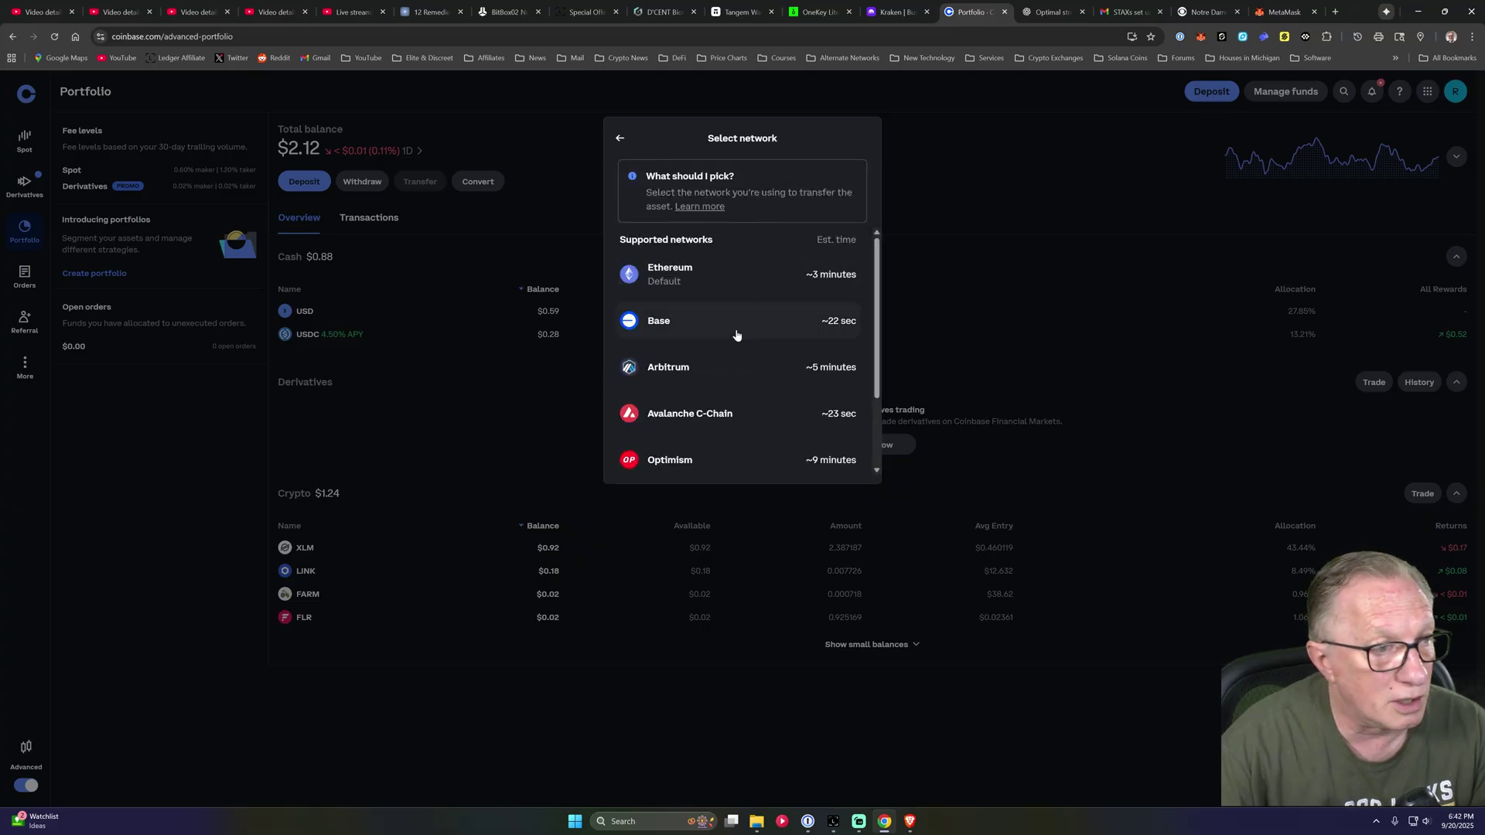
Choose the Ethereum network, accept the network warning, and copy the ETH deposit address
scroll(876, 356, down, 2)
scroll(876, 355, up, 2)
click(713, 273)
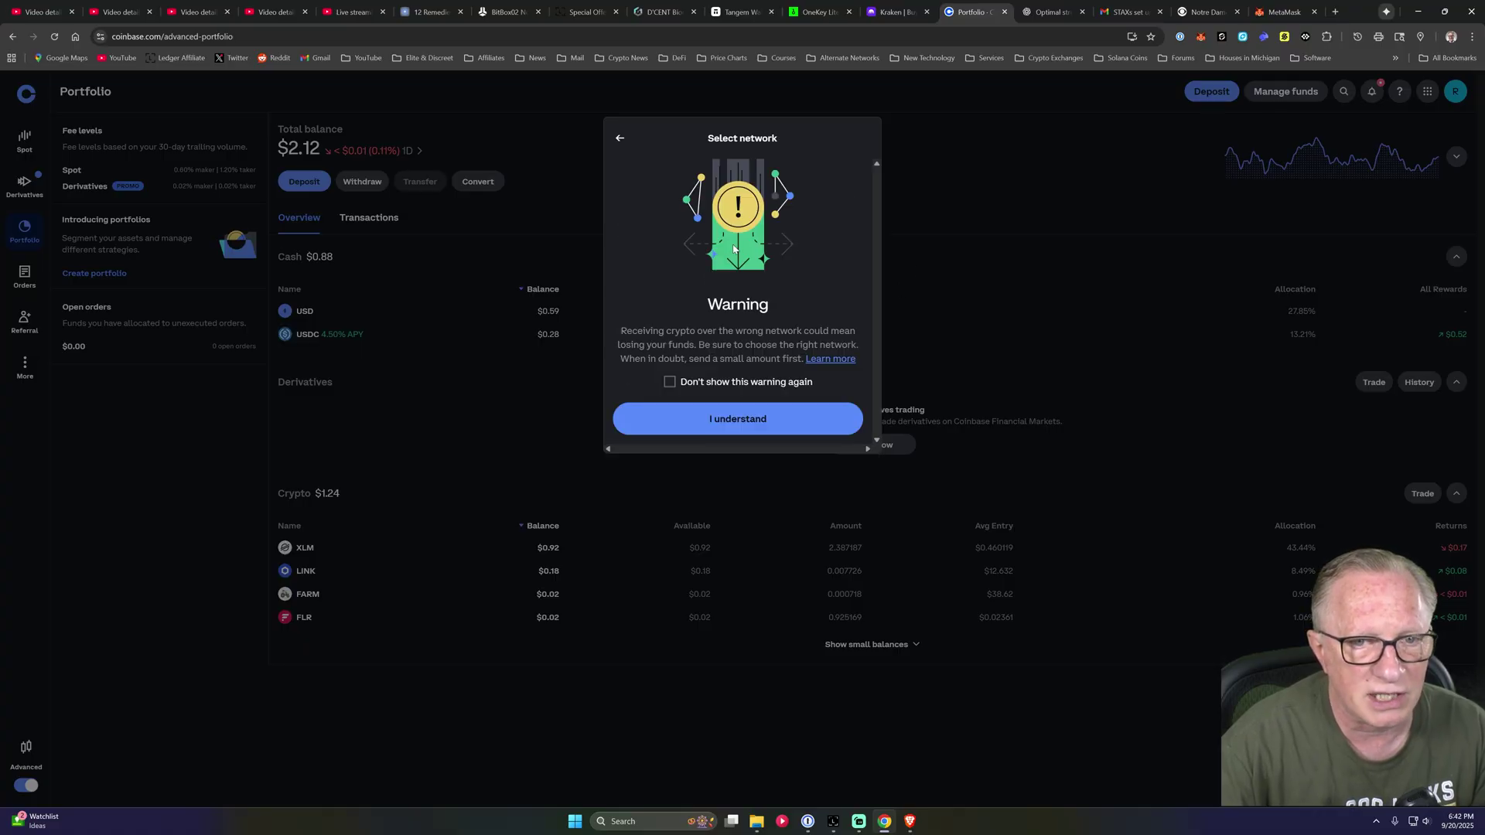
click(748, 421)
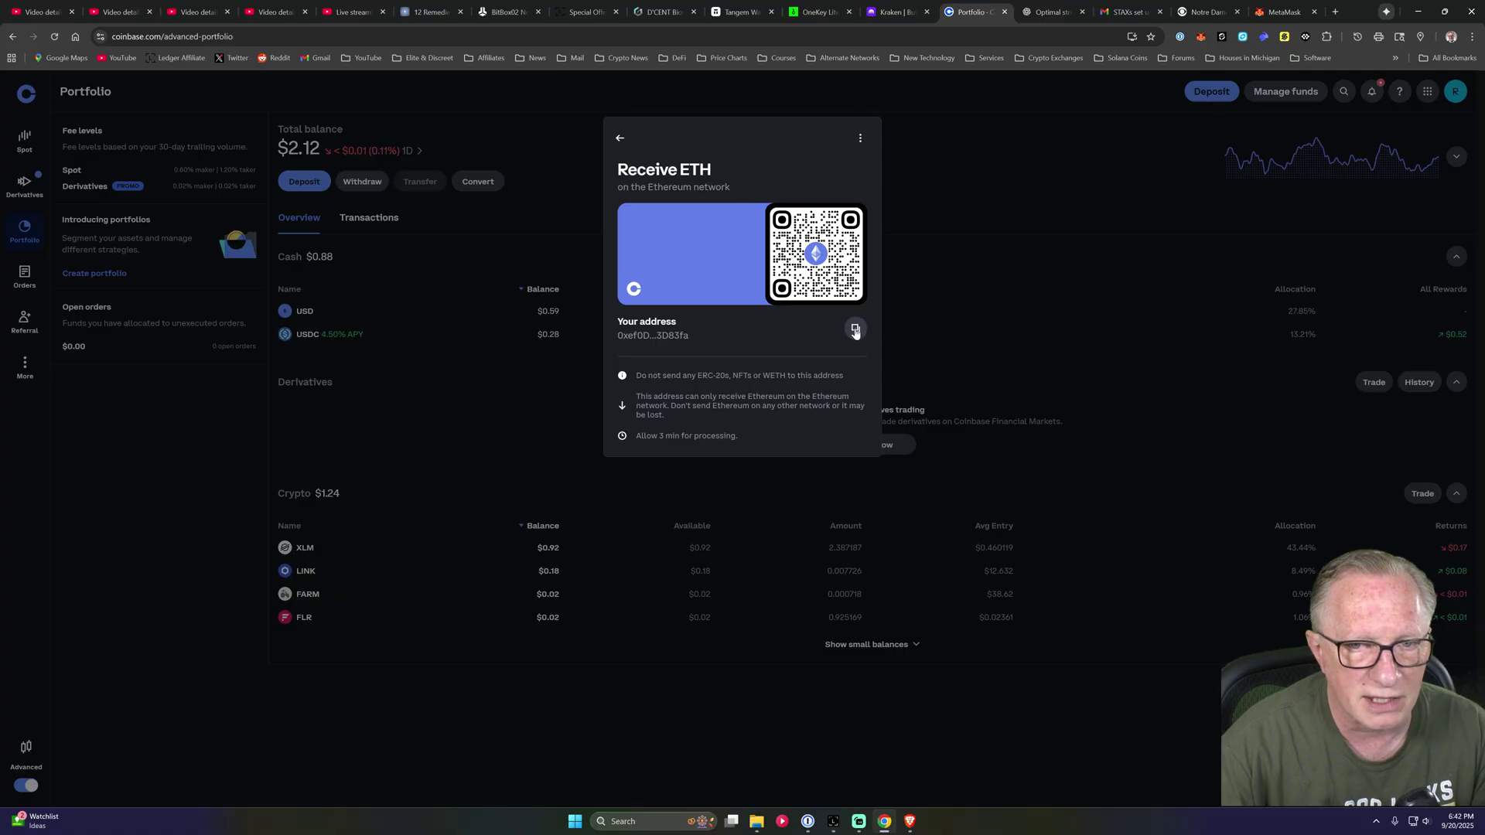
click(855, 328)
Begin an Ethereum Flex send in Ledger Live with the pasted Coinbase address as recipient
click(833, 822)
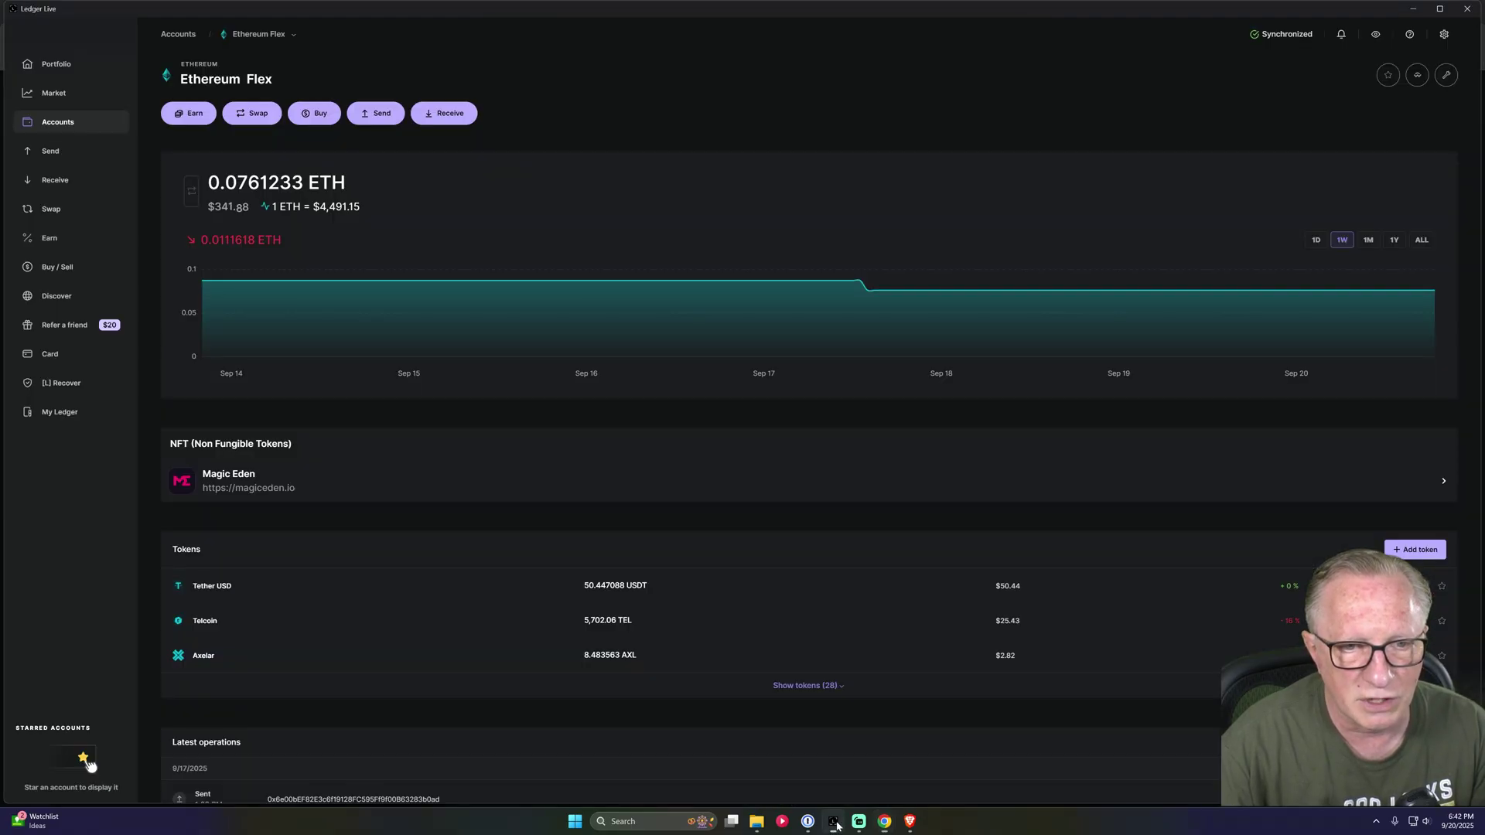
click(377, 114)
right_click(665, 483)
click(673, 520)
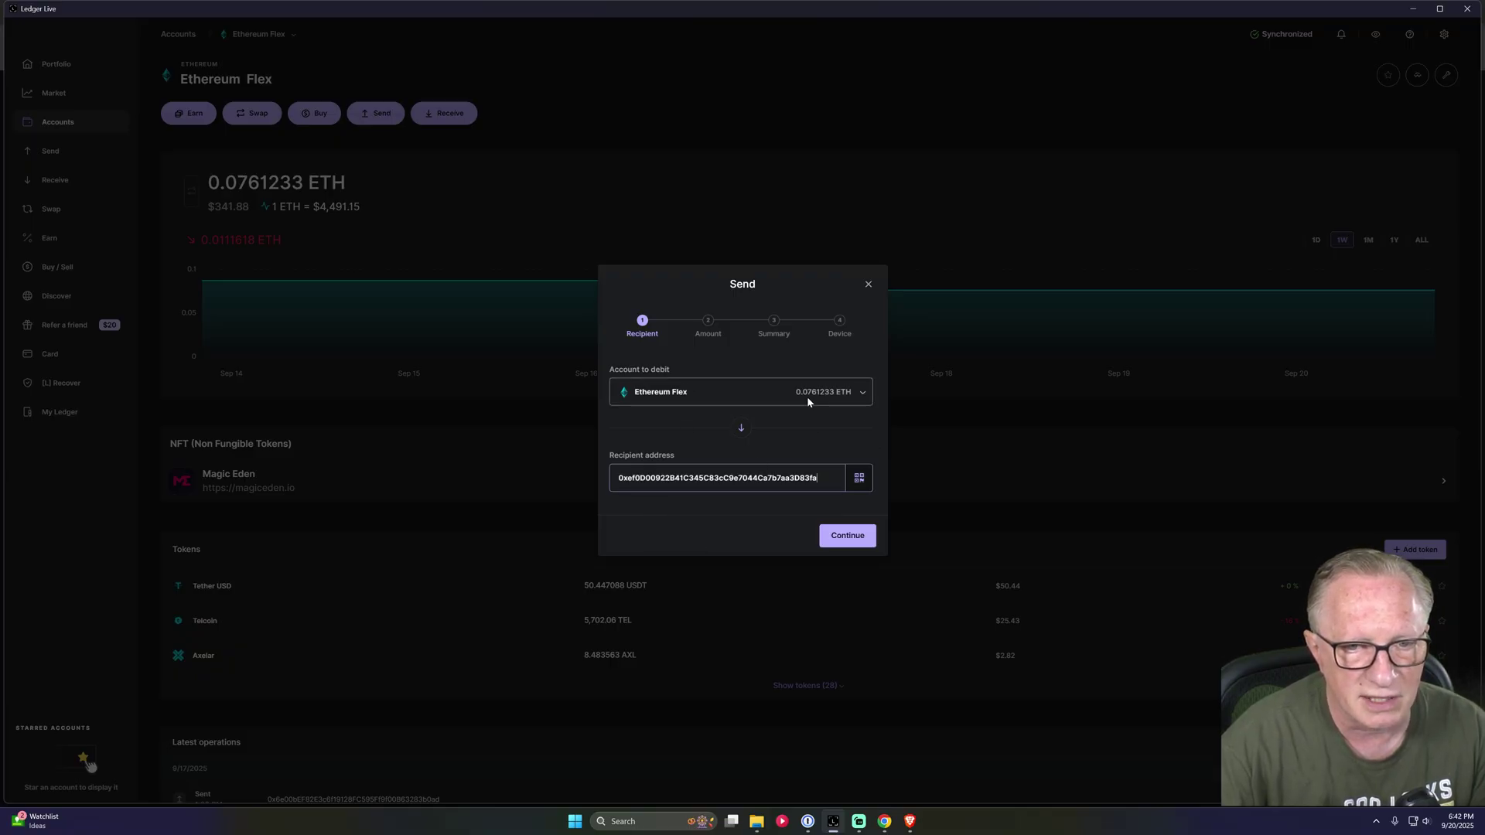
click(849, 535)
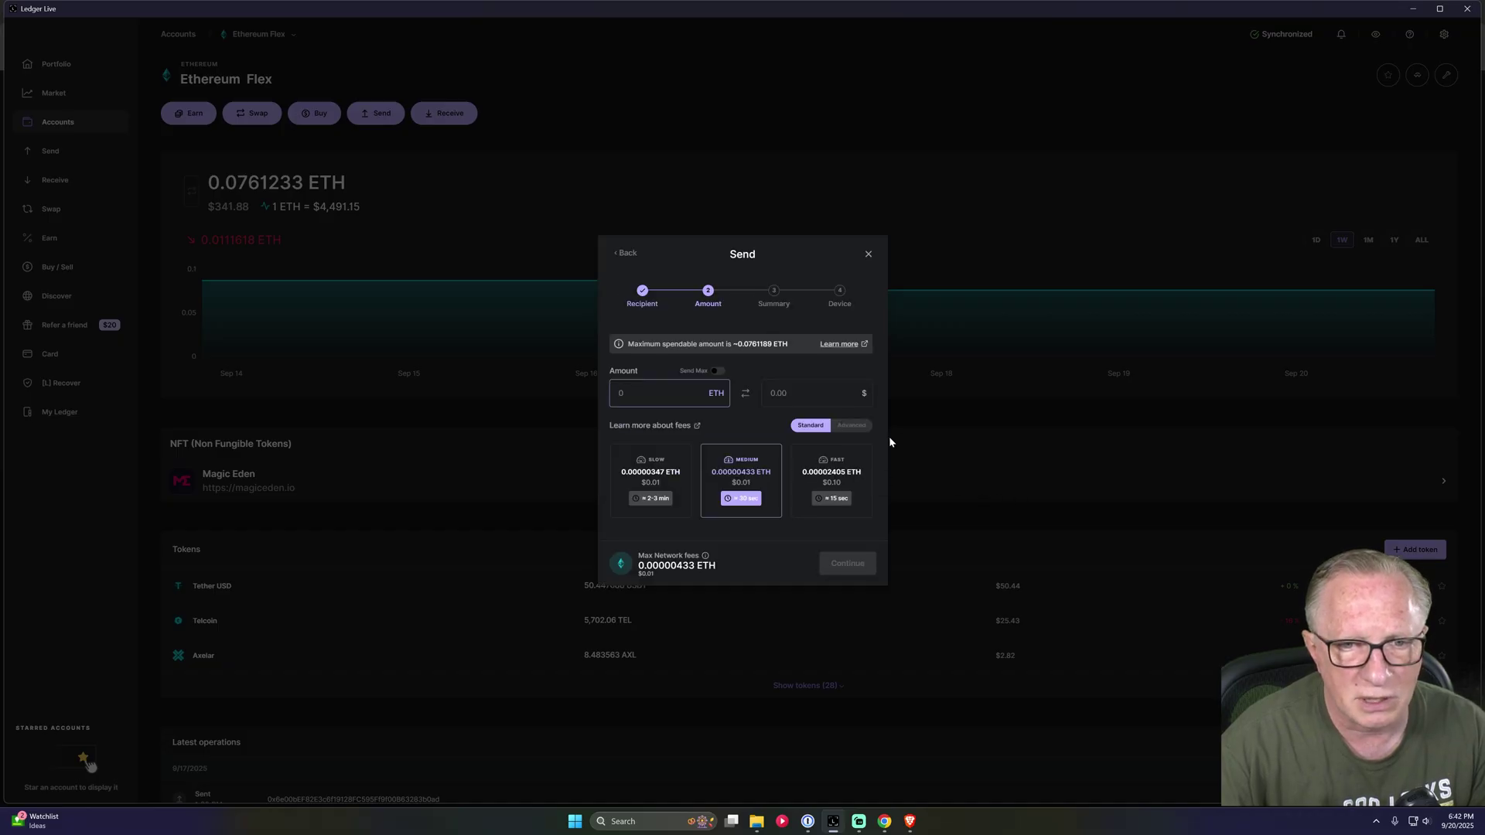
key(Tab)
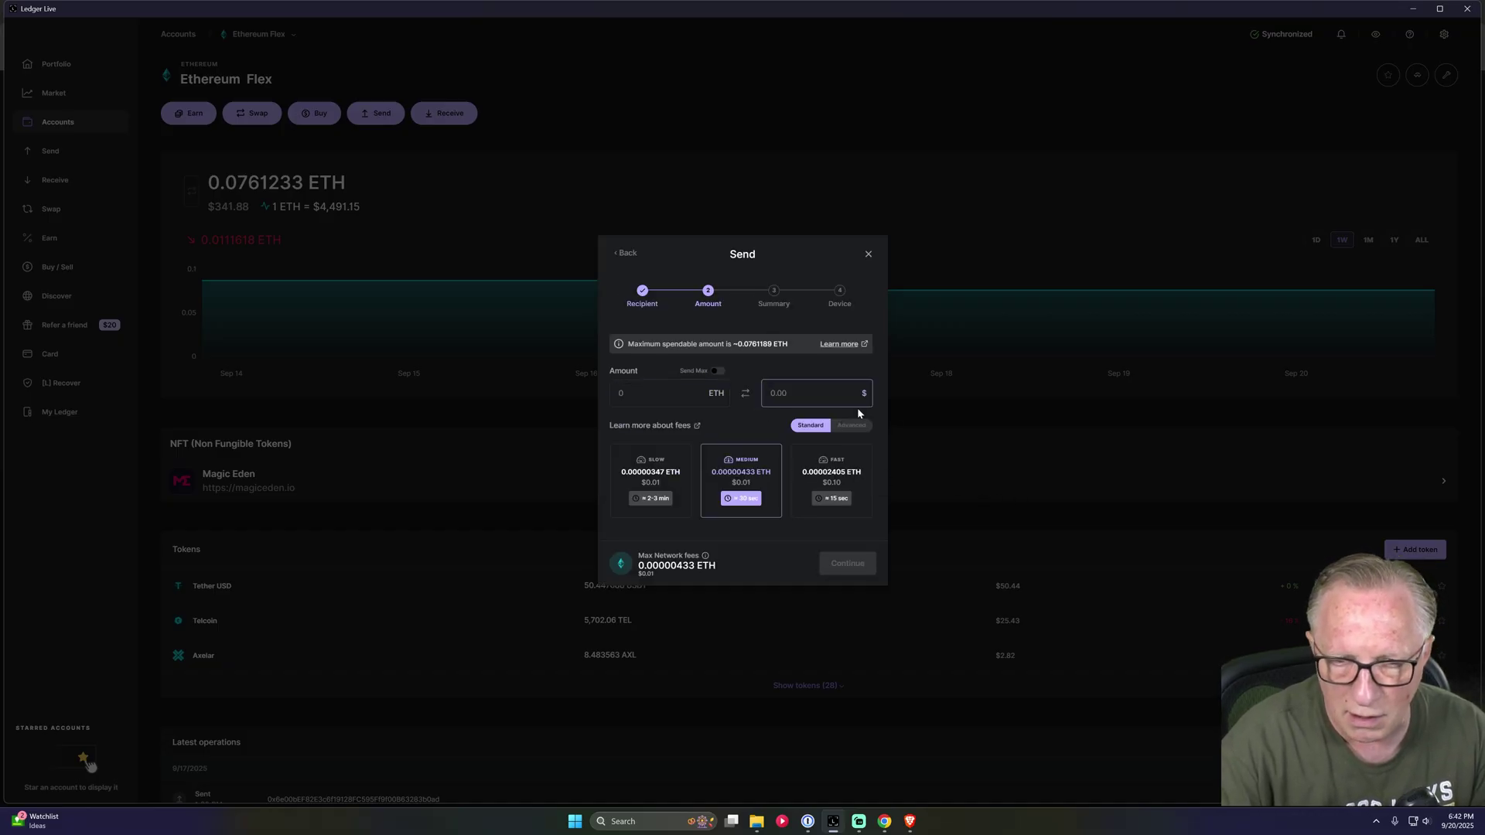
Enter $25 with Medium fees and continue to the $25.01 send summary
text(25)
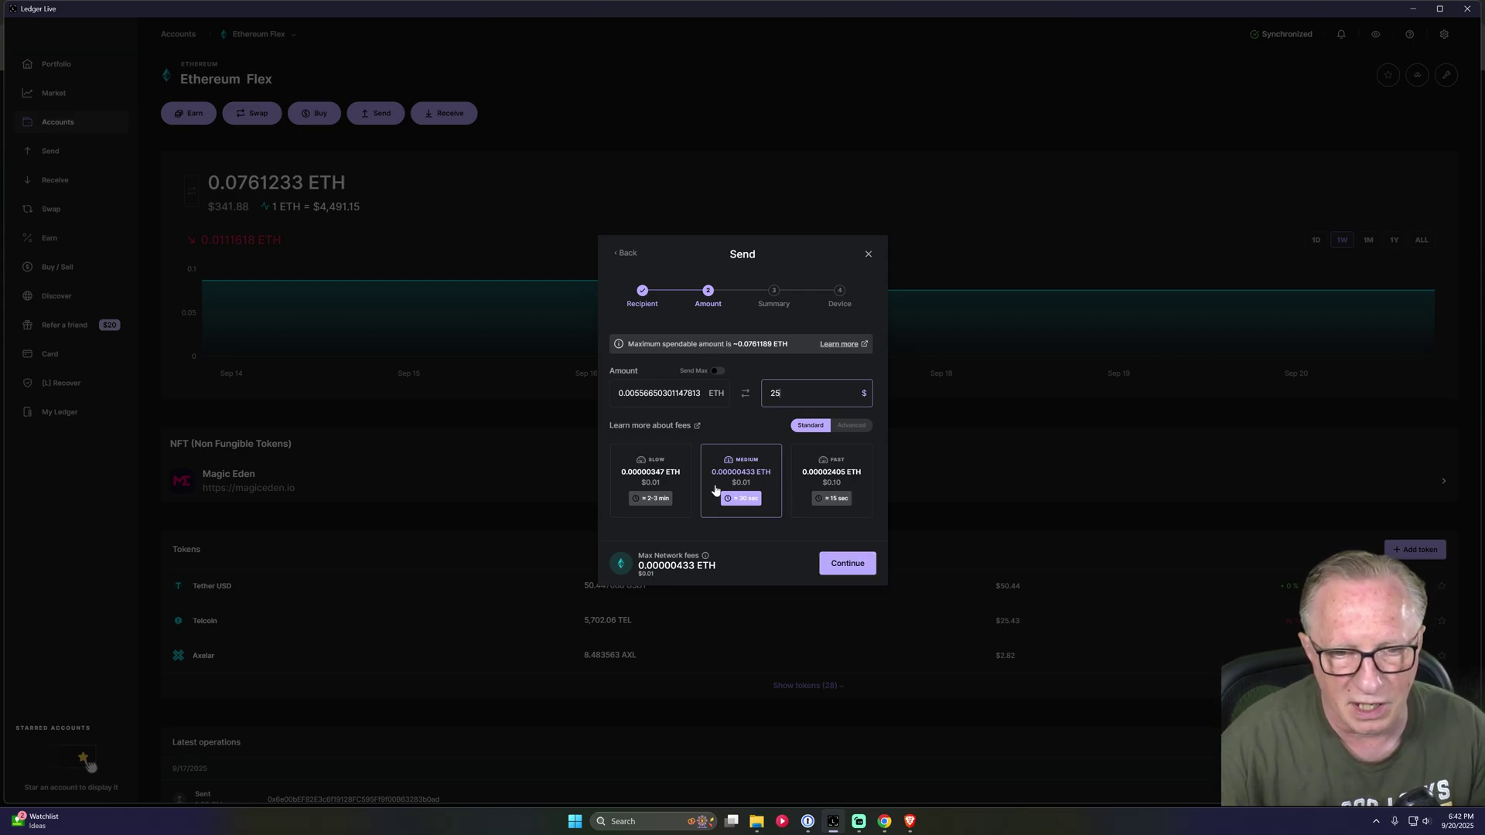
click(851, 564)
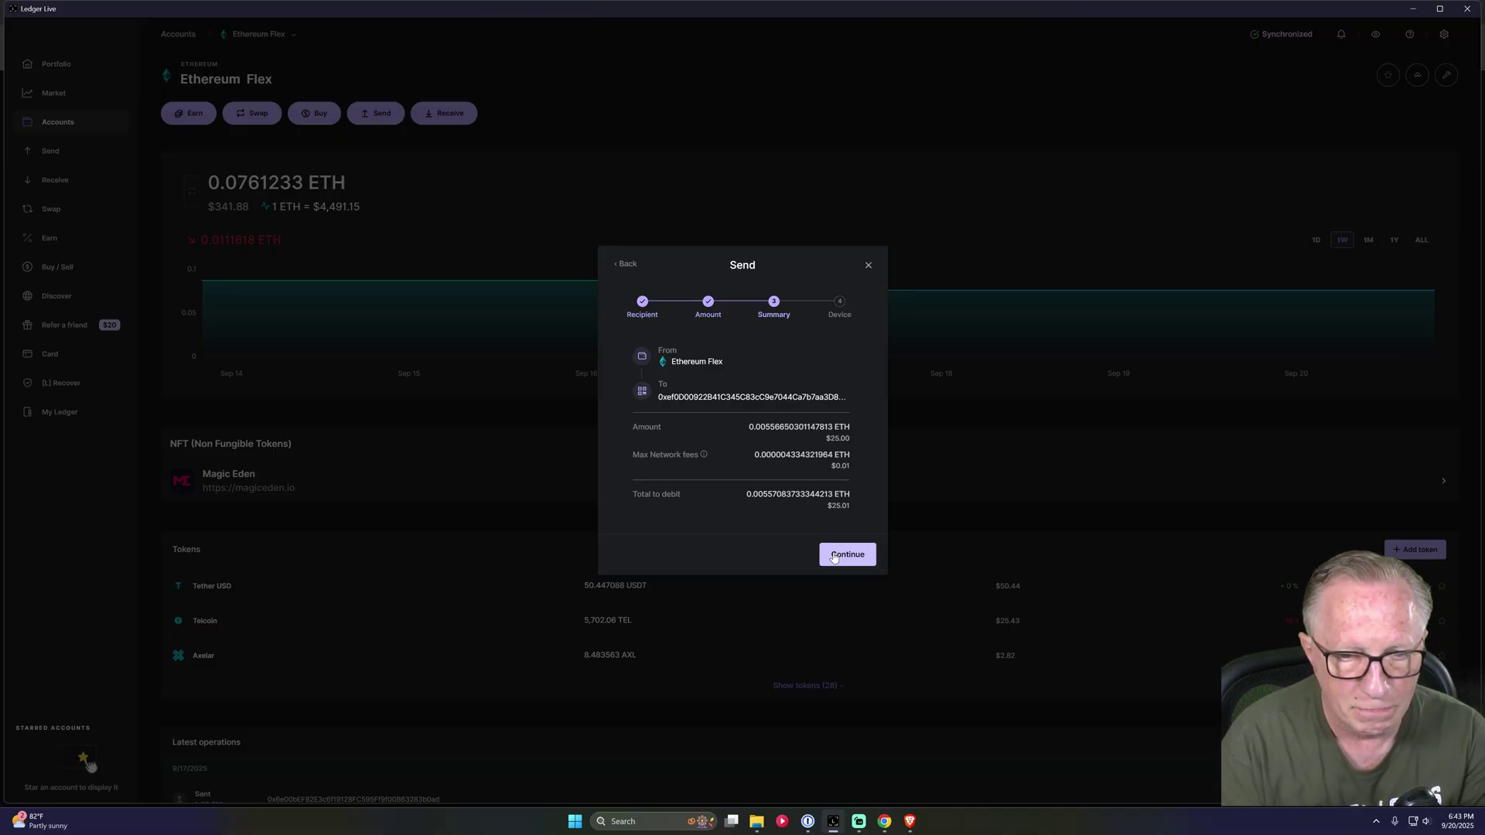
Approve the $25 ETH send from Ethereum Flex, dismiss the sent notice, and bring up Coinbase in Chrome
click(834, 557)
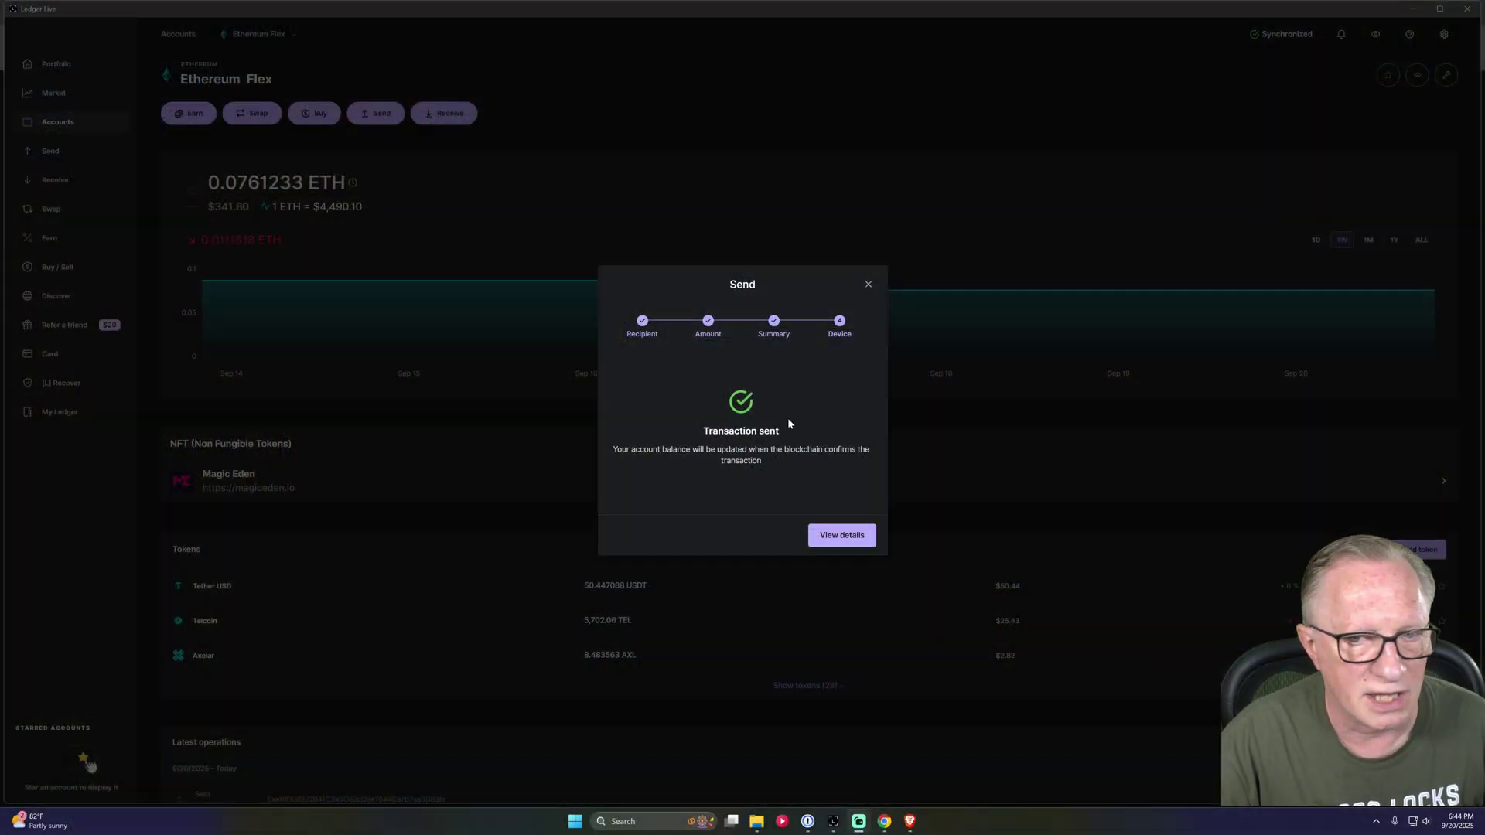
click(876, 286)
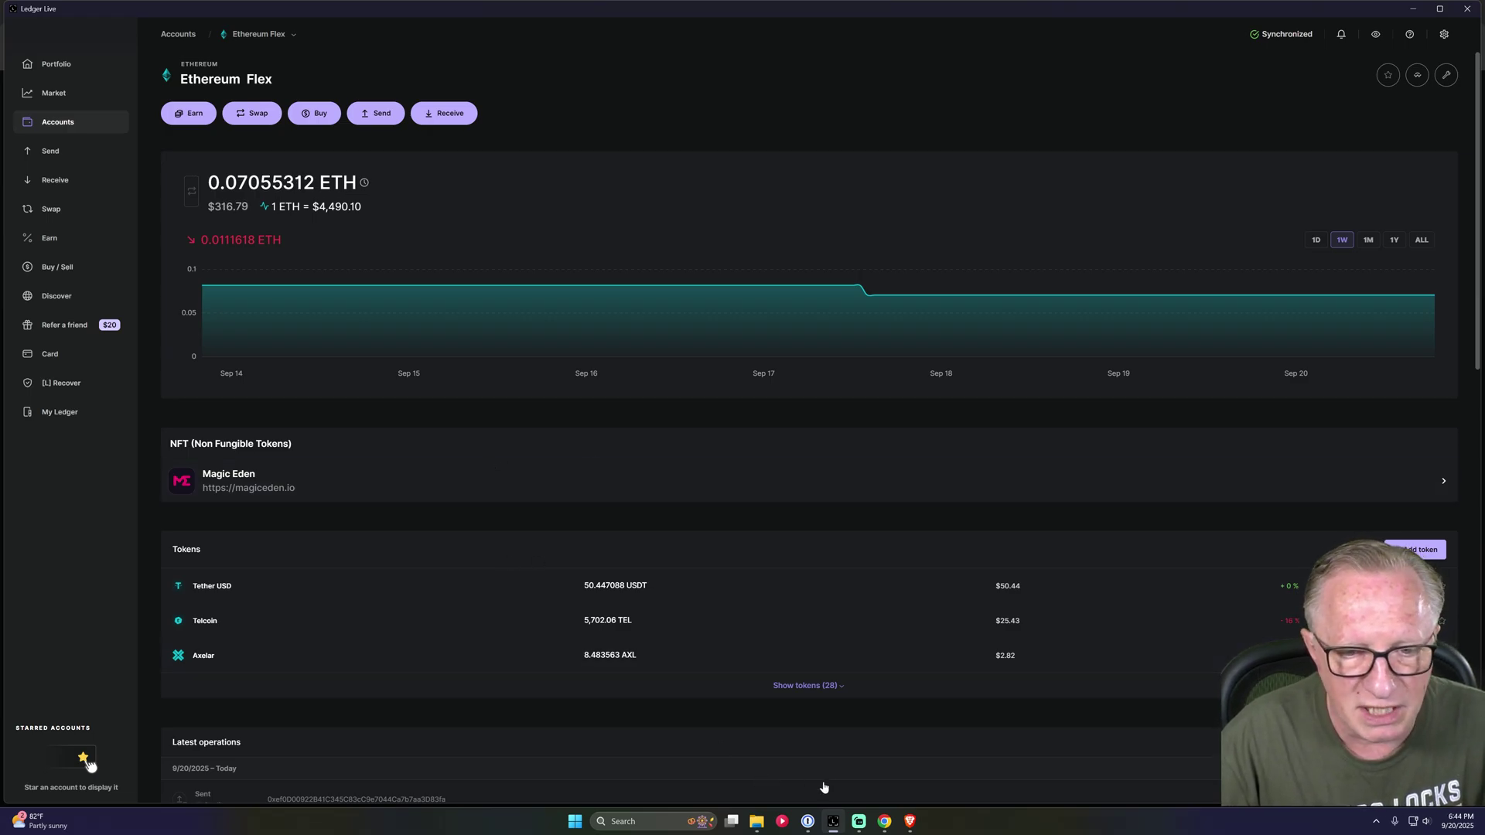
click(886, 819)
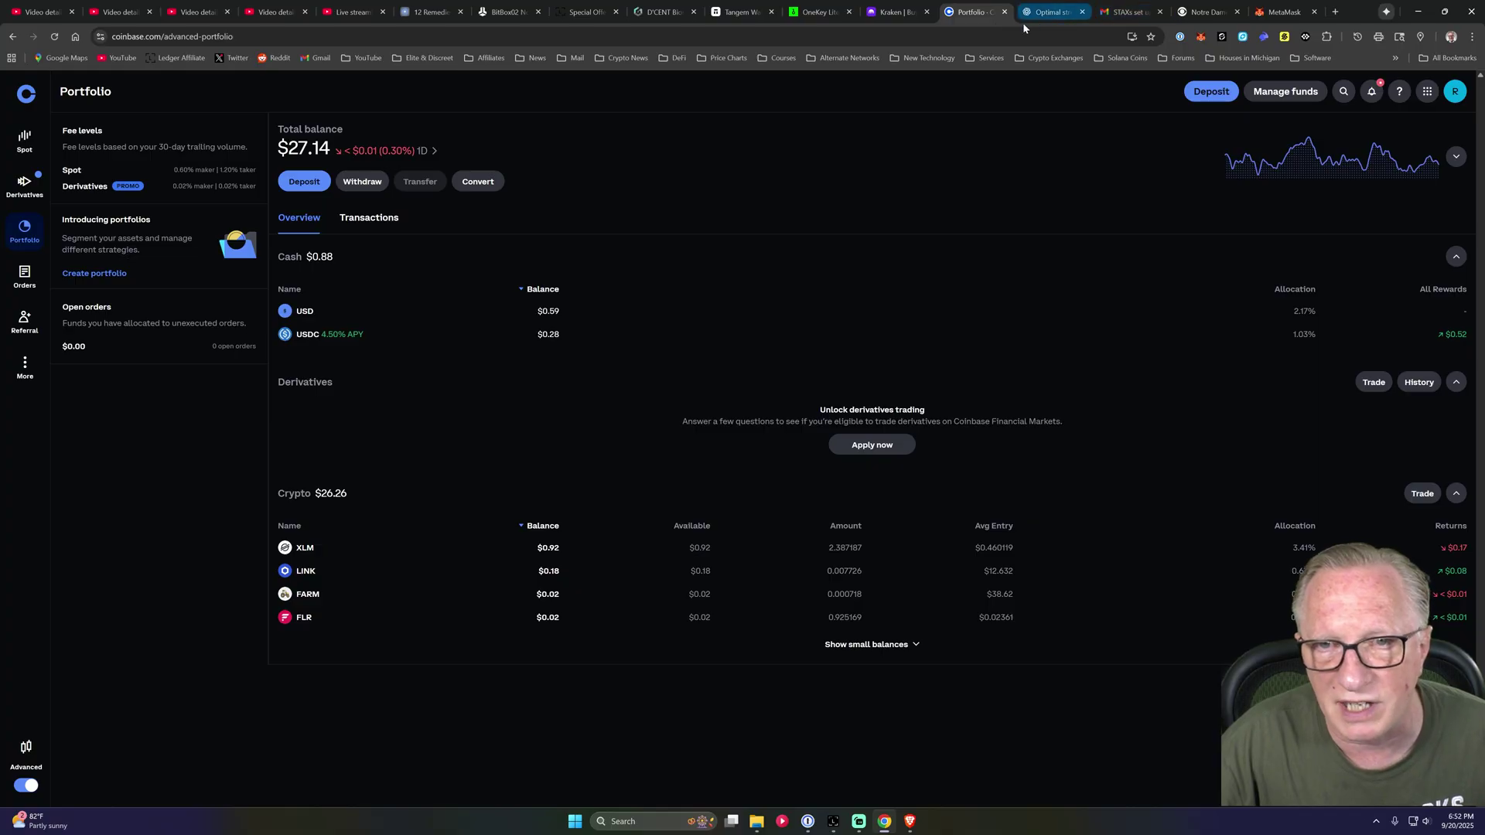
Switch the MetaMask wallet's network to OP Mainnet
click(1201, 37)
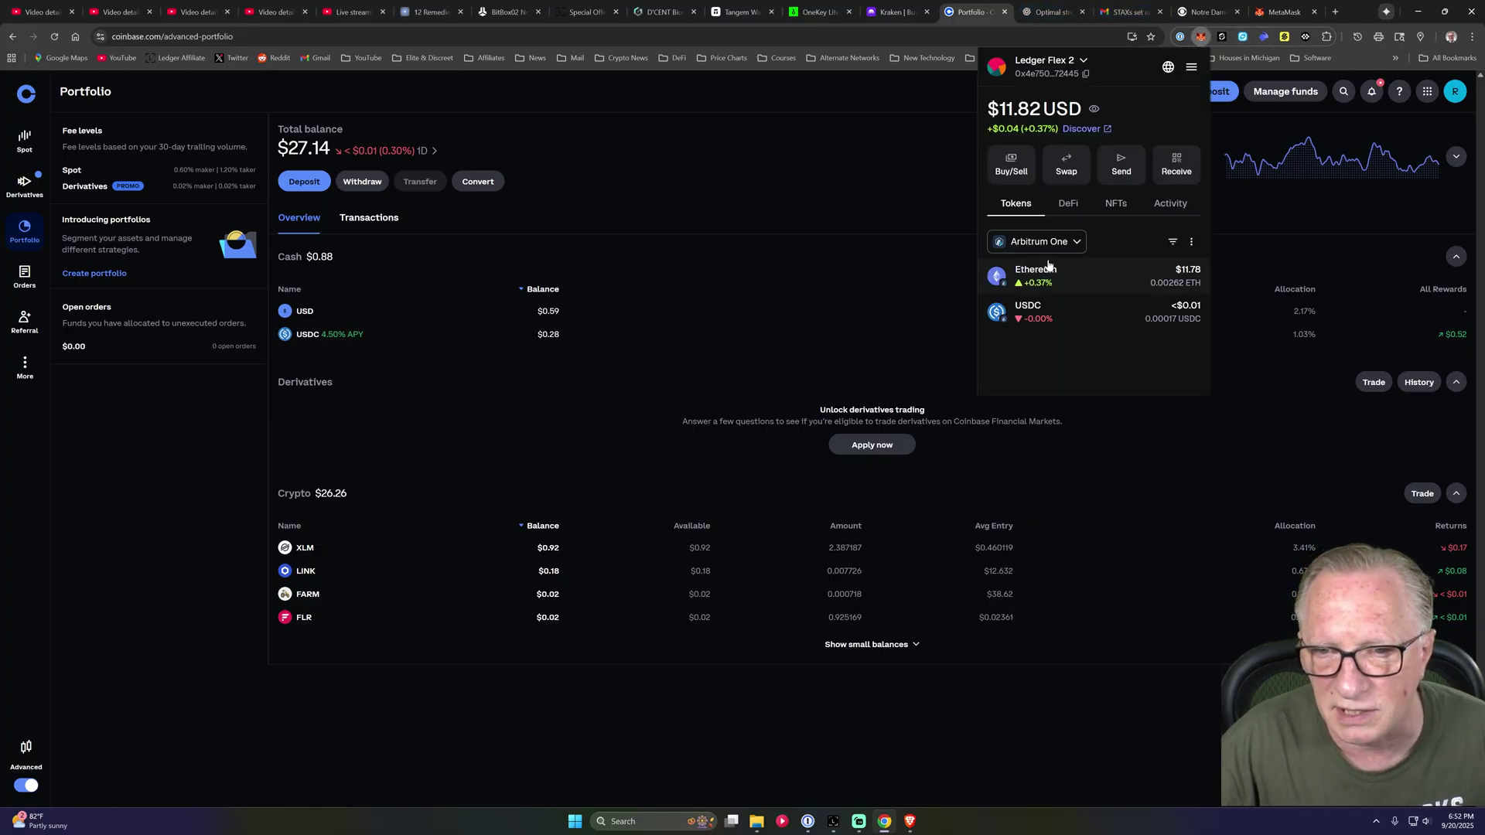
click(1072, 244)
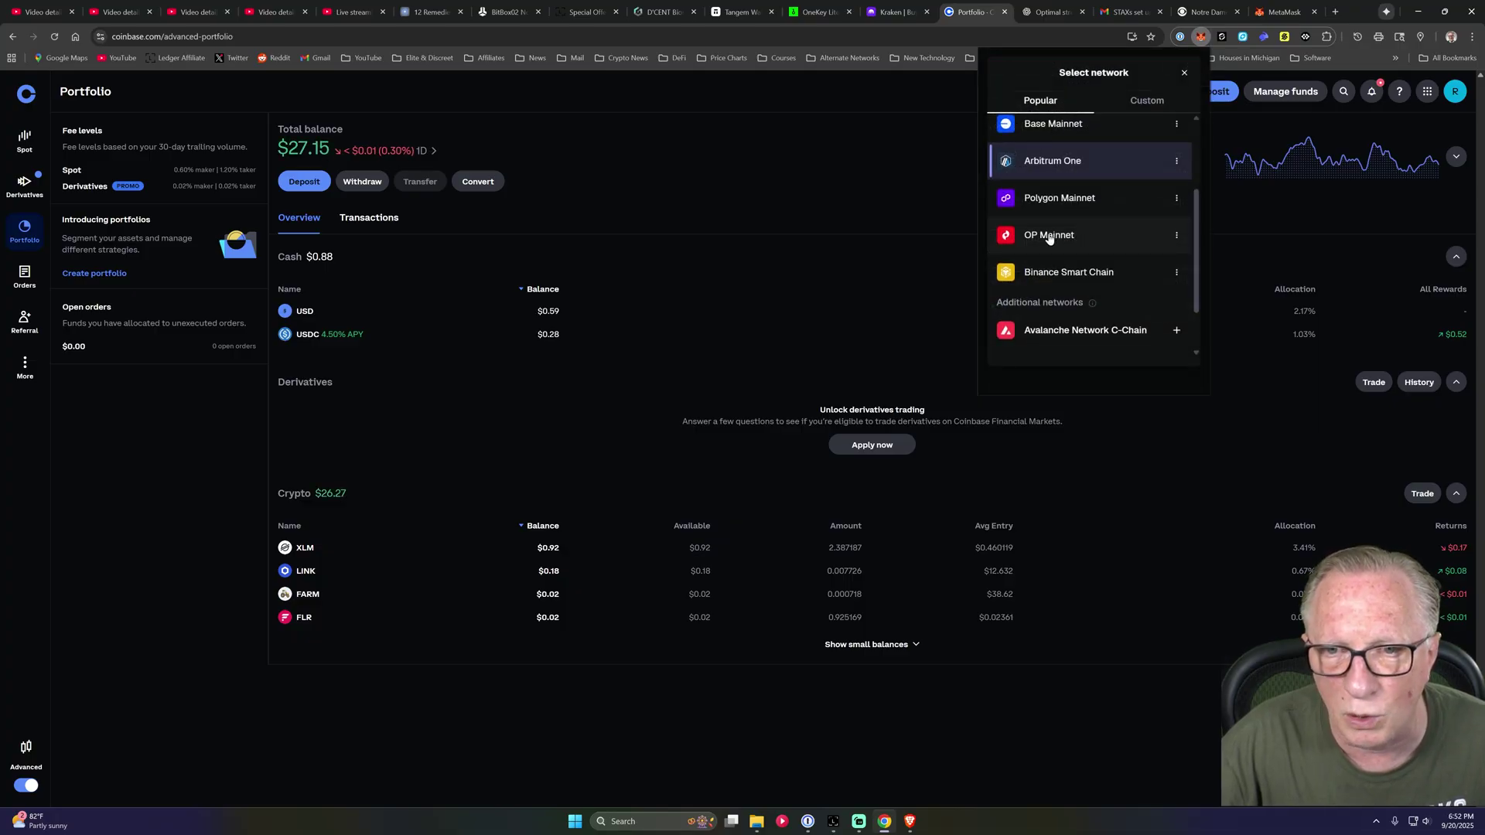
click(1040, 236)
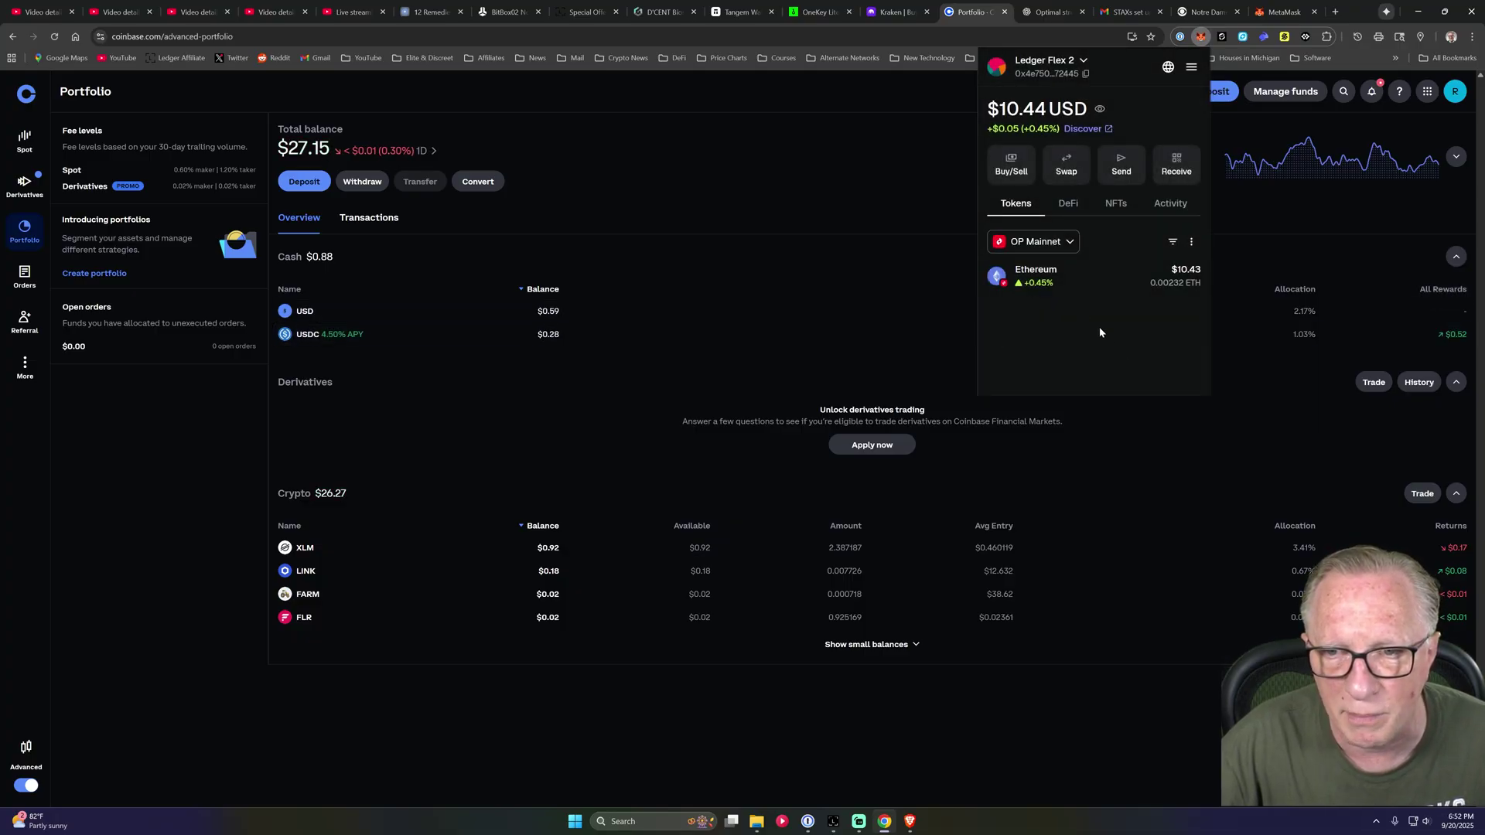
click(1034, 241)
click(1021, 242)
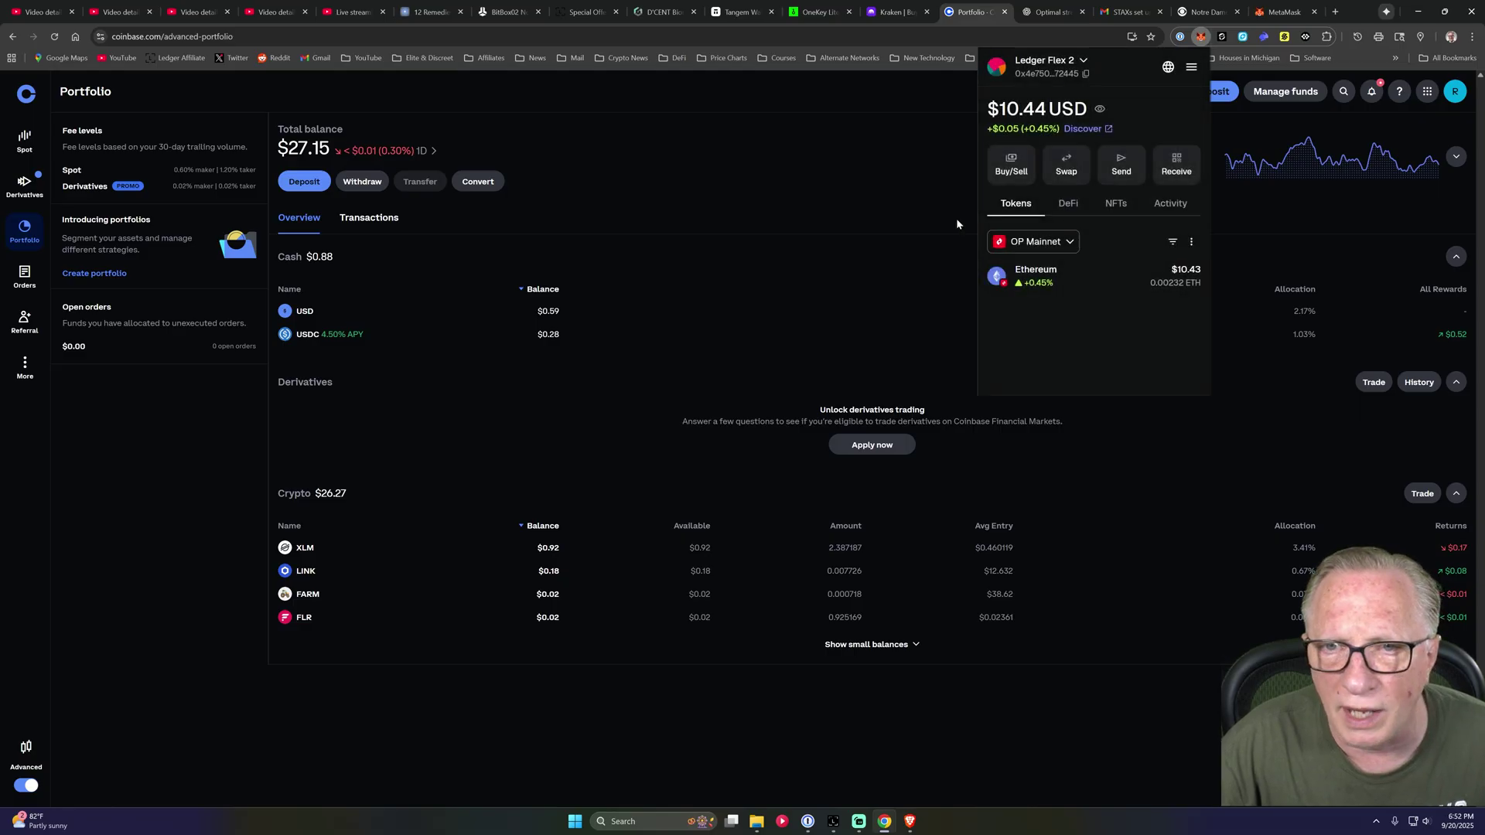
Select the Ledger Stax account and copy its wallet address
click(1053, 69)
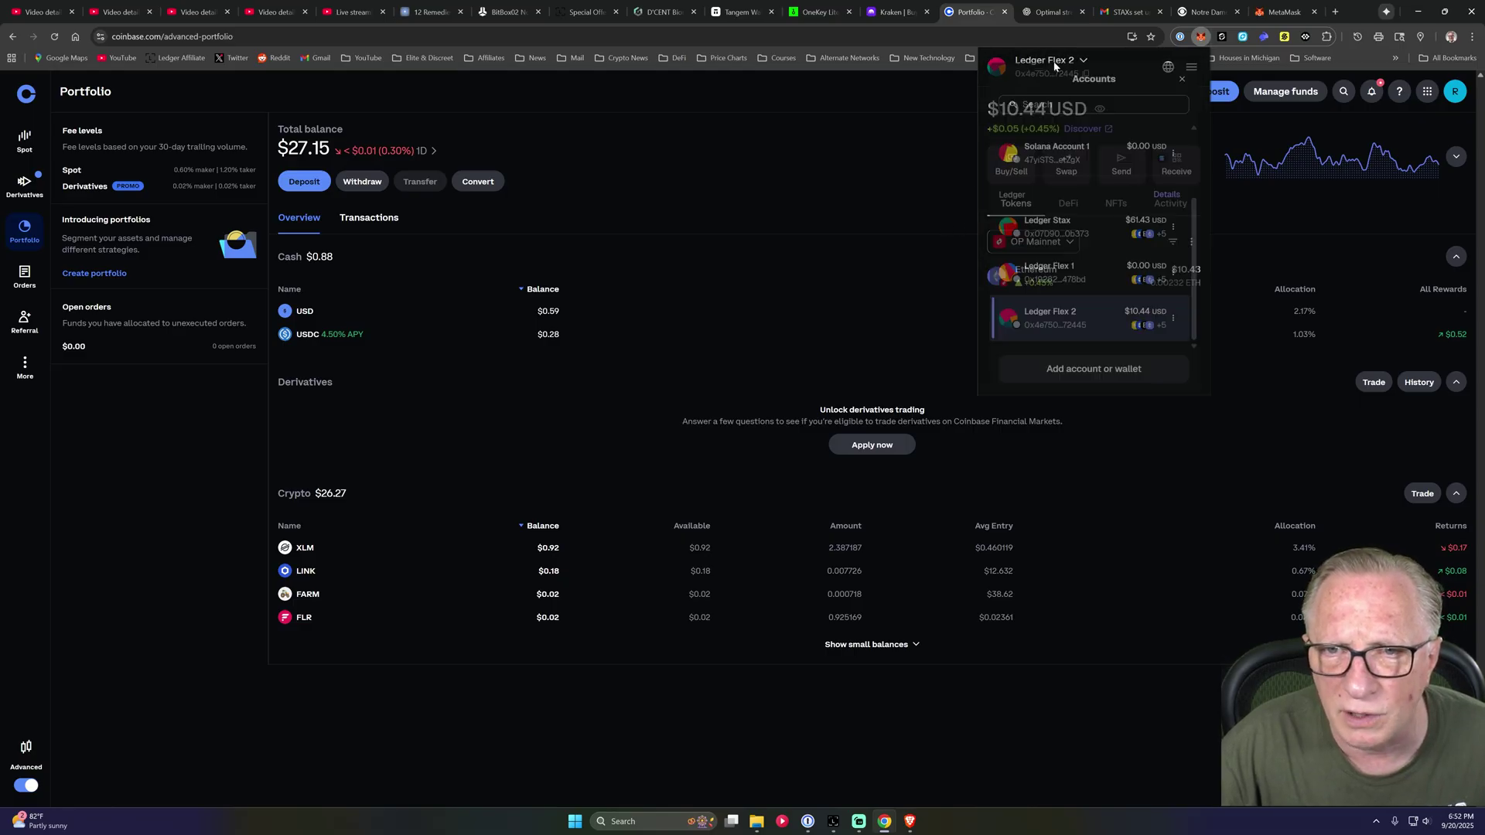
click(1056, 225)
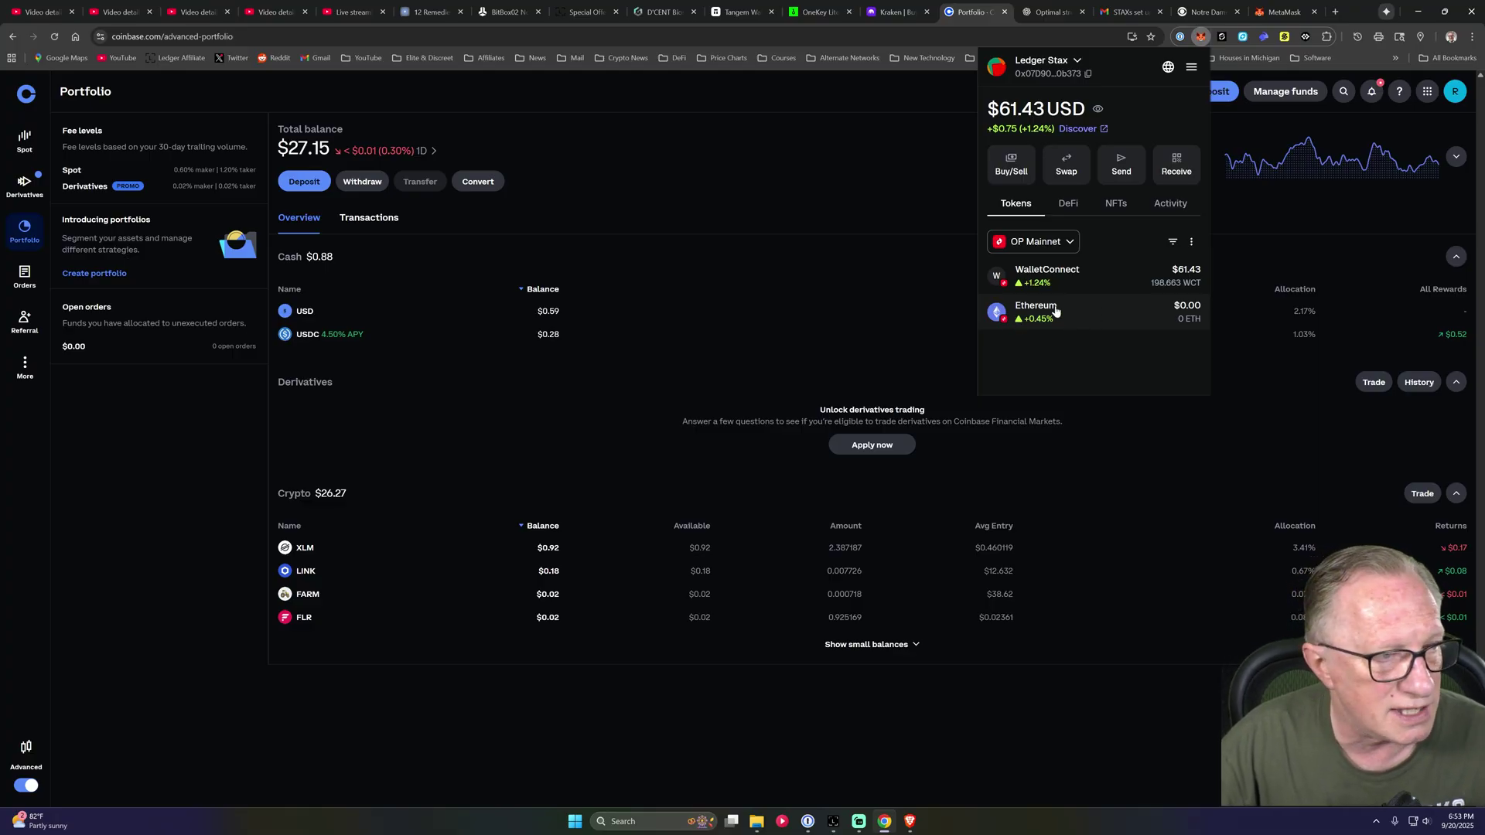
click(1088, 75)
Start a Coinbase crypto withdrawal and paste the copied Ledger Stax address as recipient
click(739, 121)
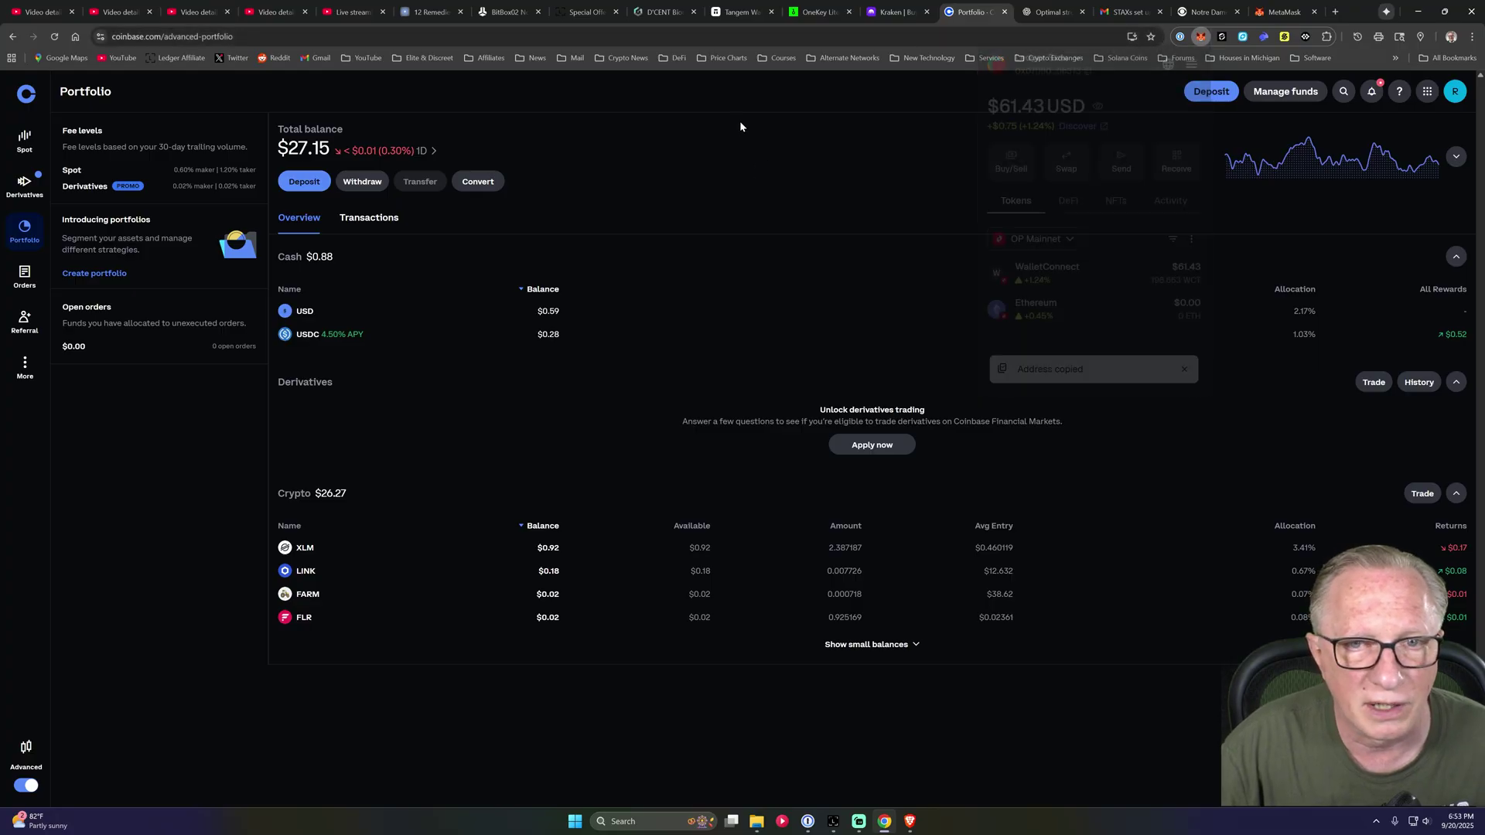
click(363, 186)
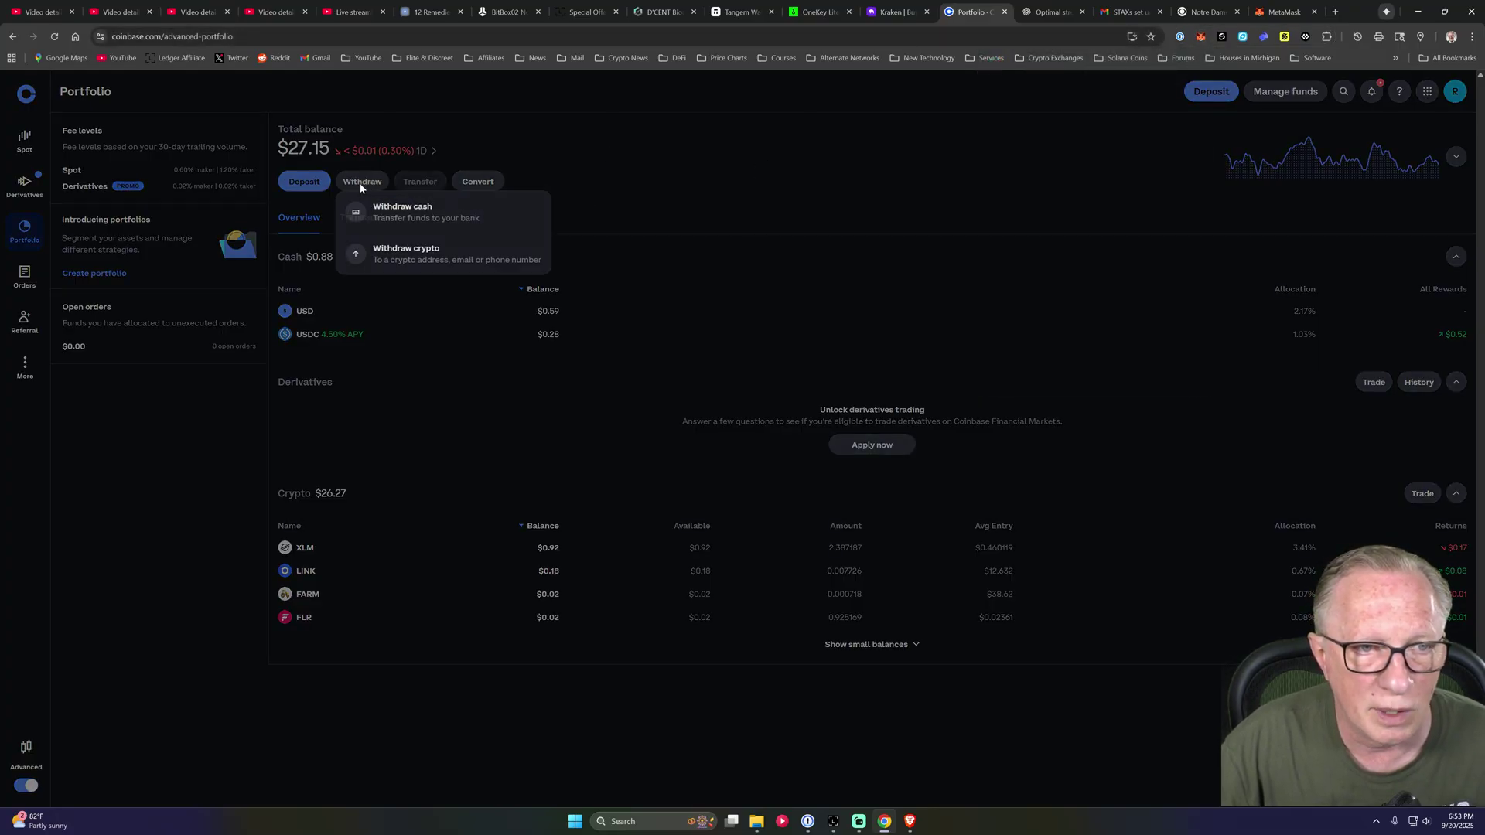
click(425, 259)
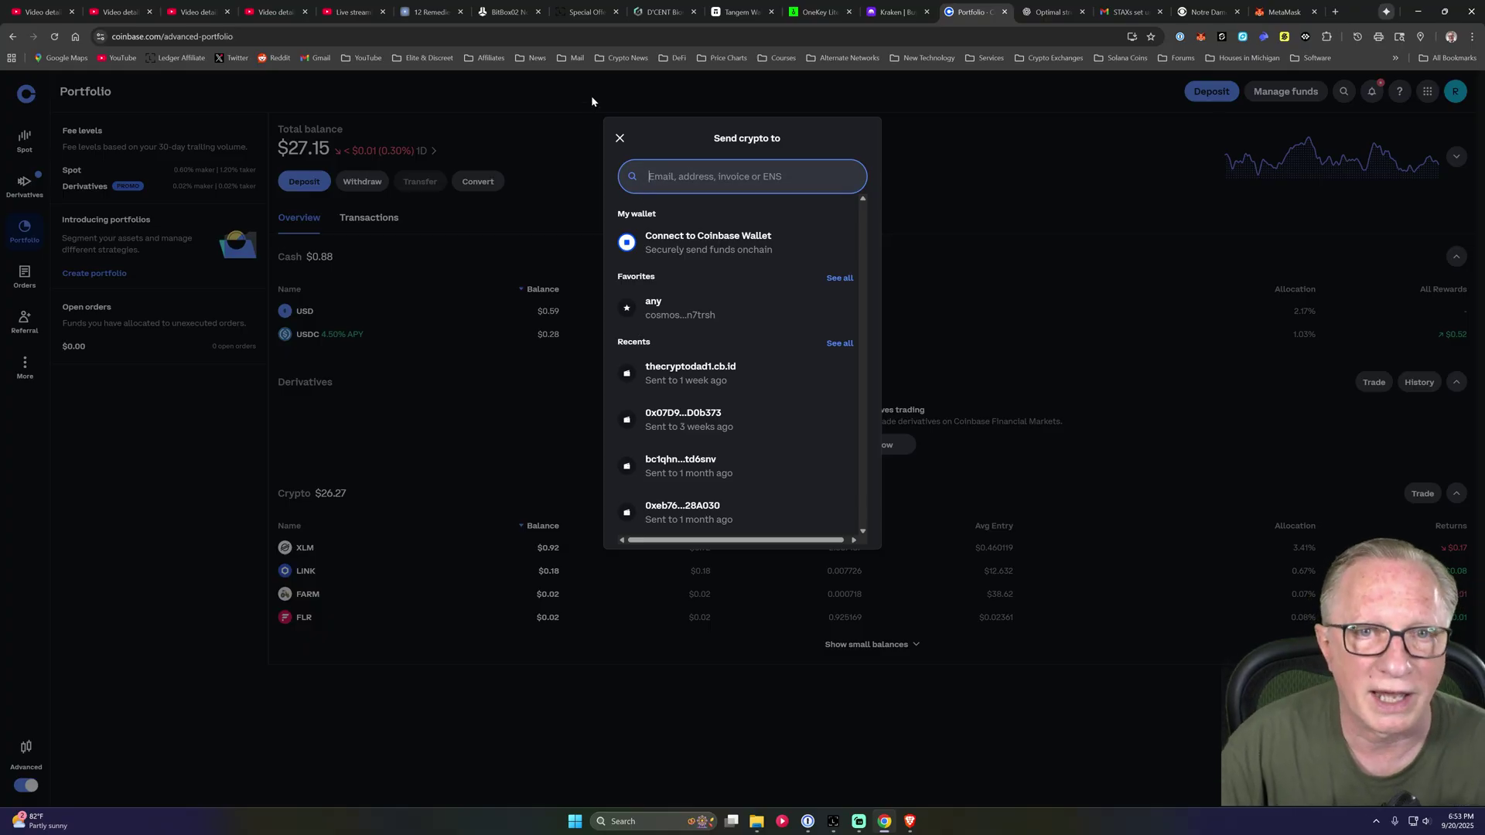
right_click(667, 179)
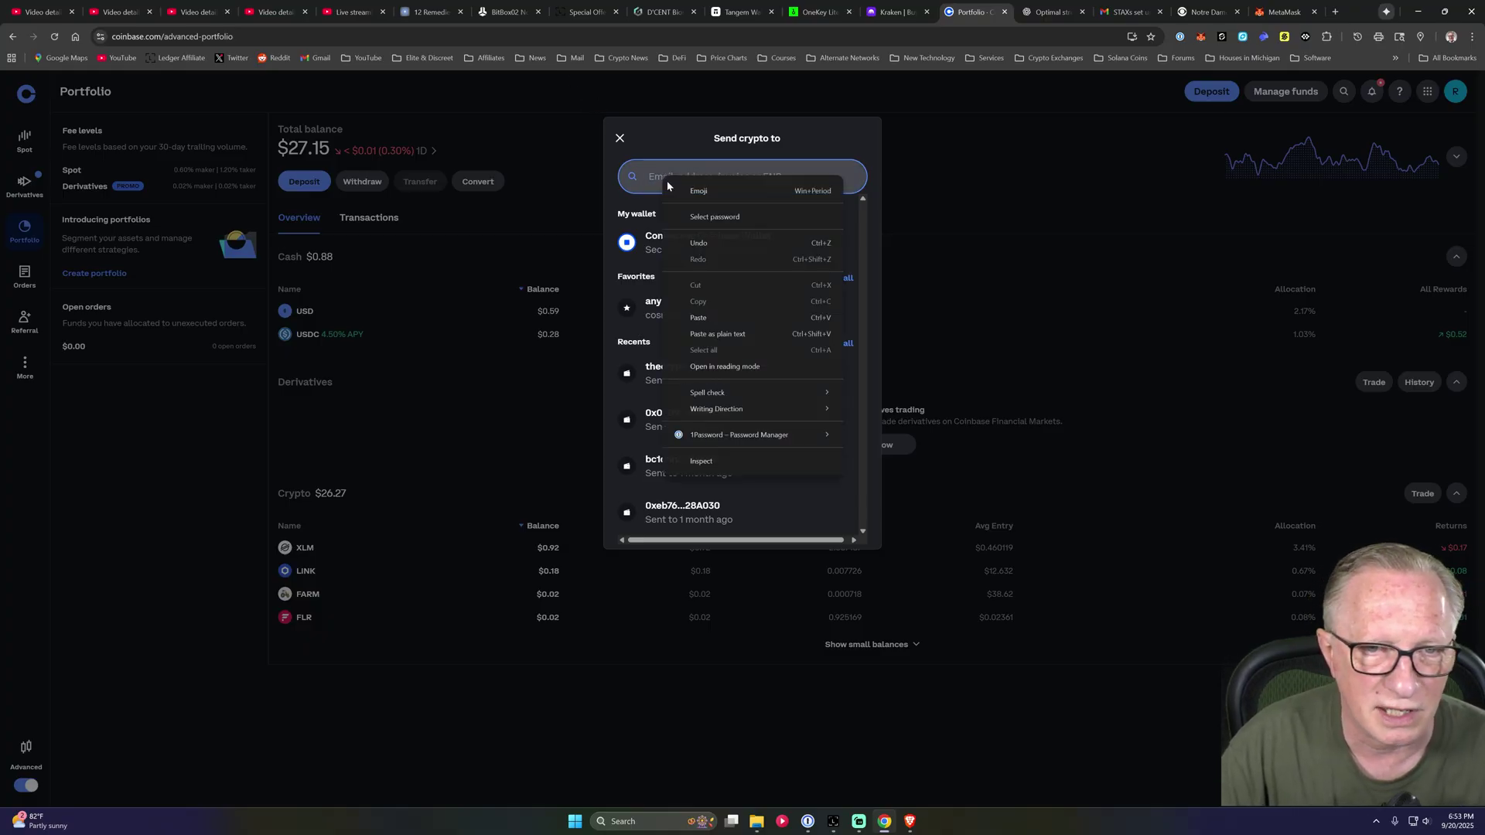
click(707, 313)
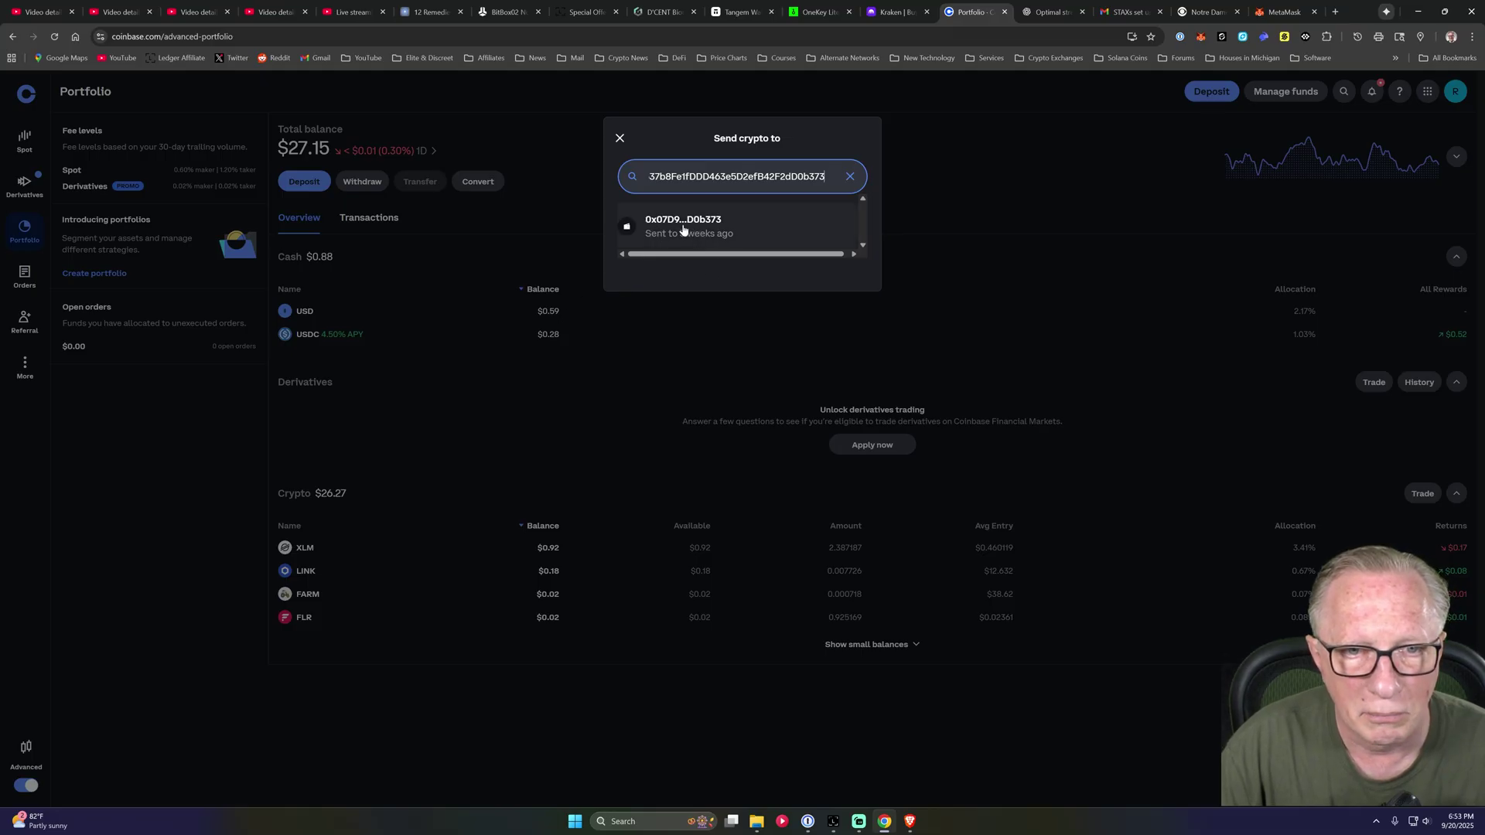
click(707, 226)
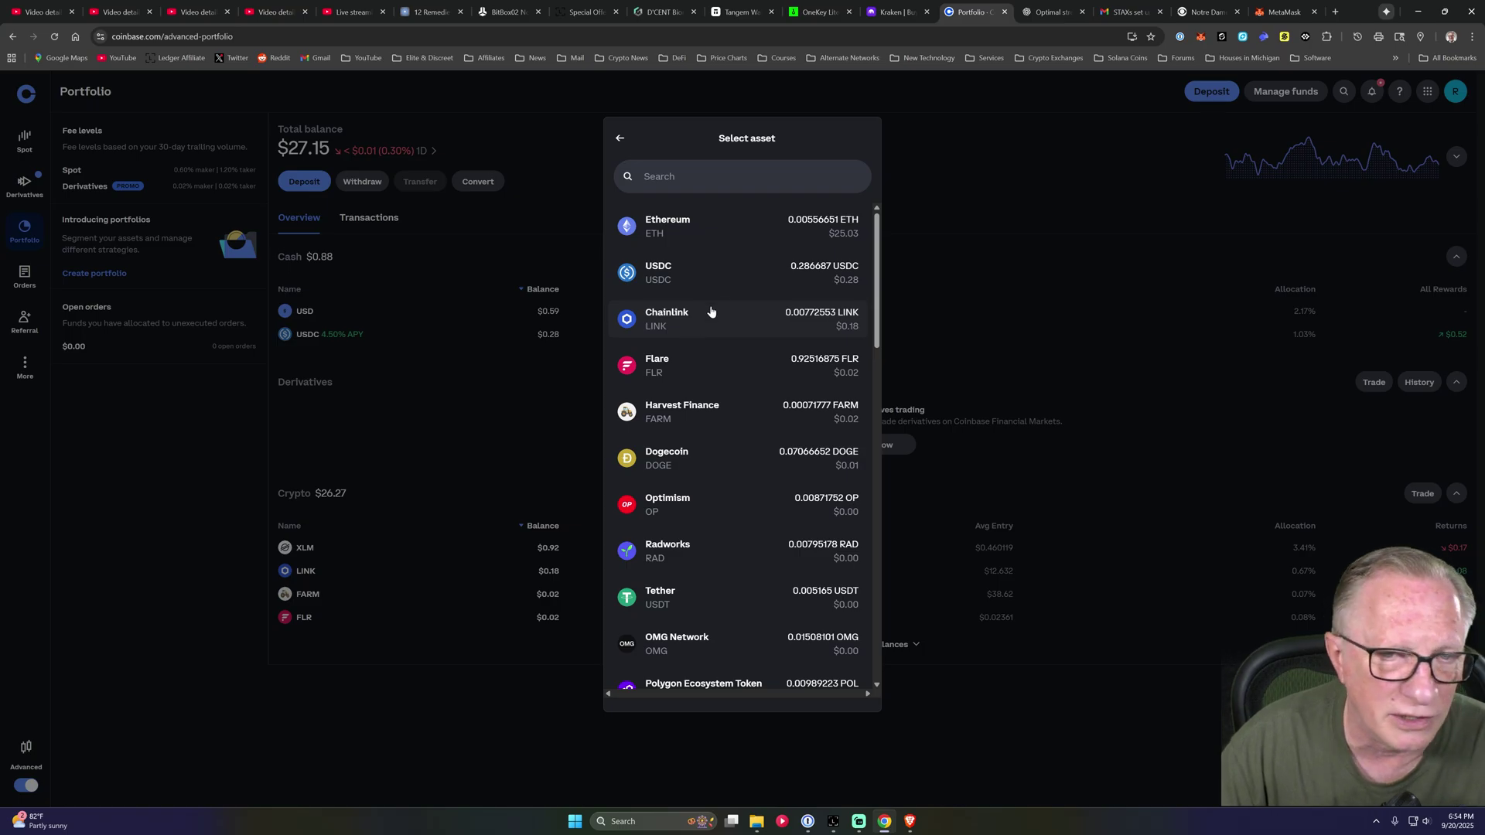
Send $10 of ETH over the Optimism network to that address
click(707, 226)
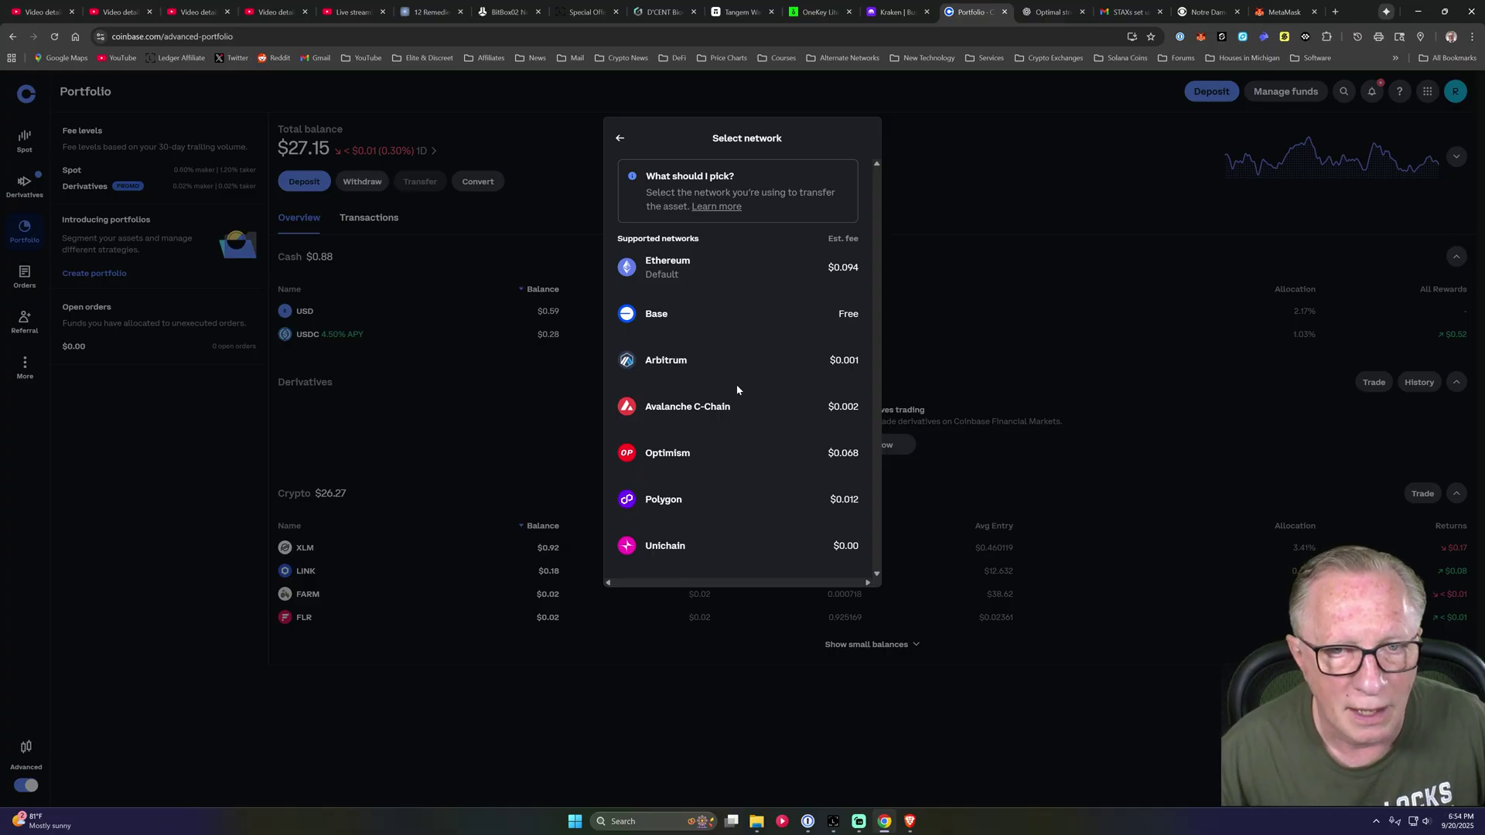
click(679, 454)
click(726, 451)
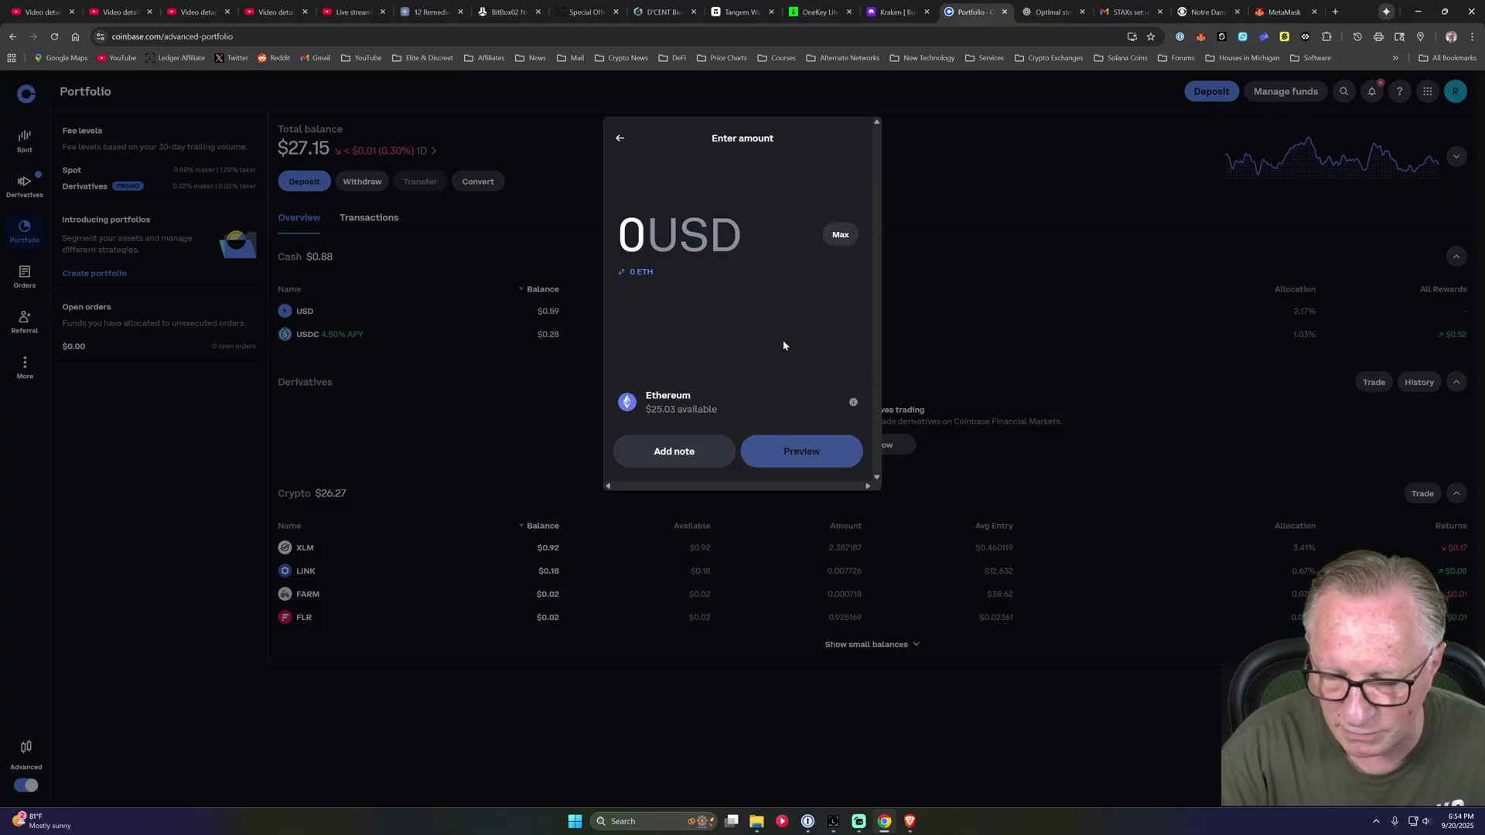
text(10)
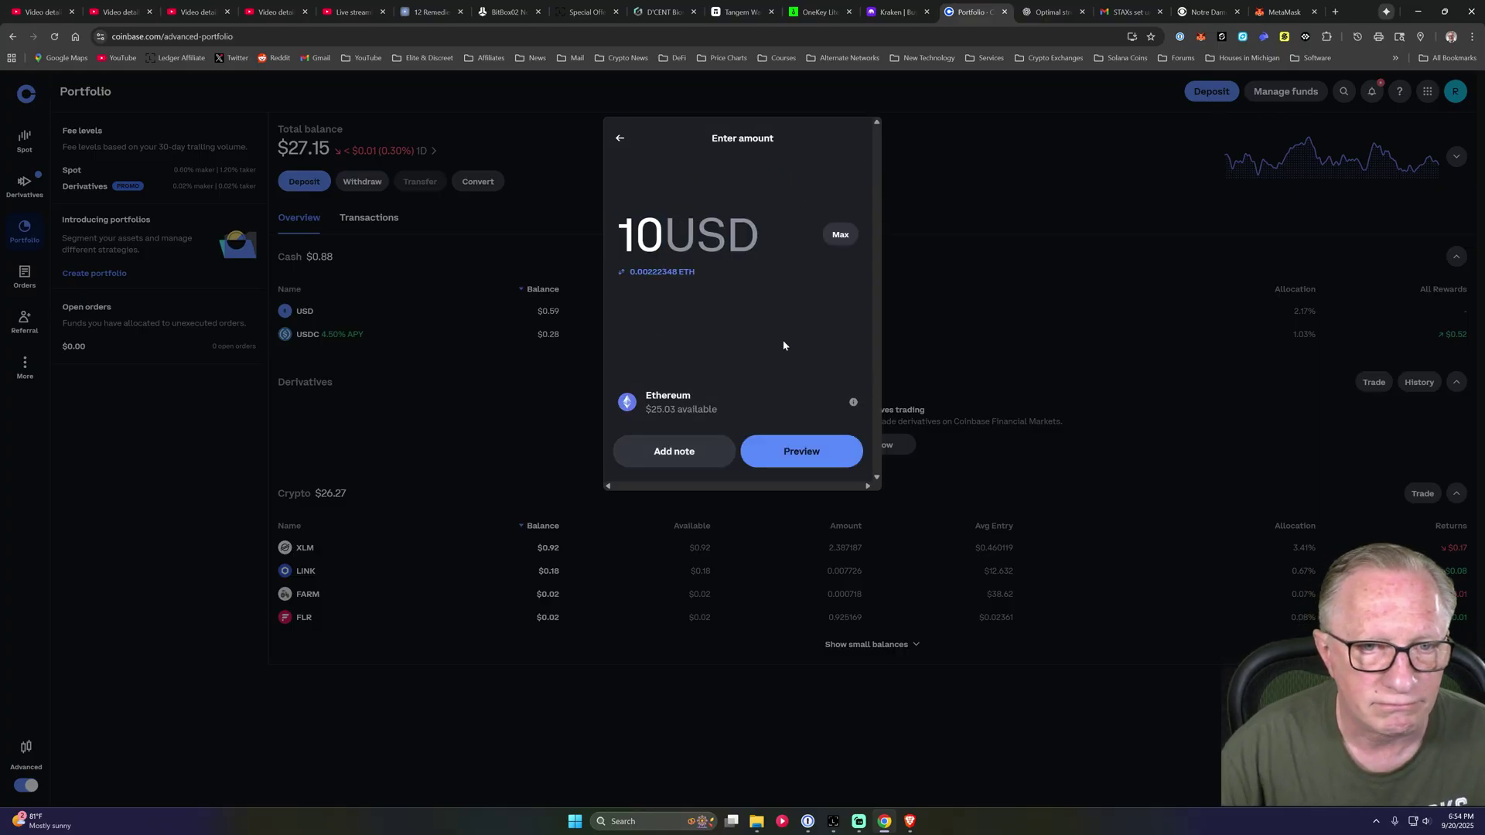
click(807, 457)
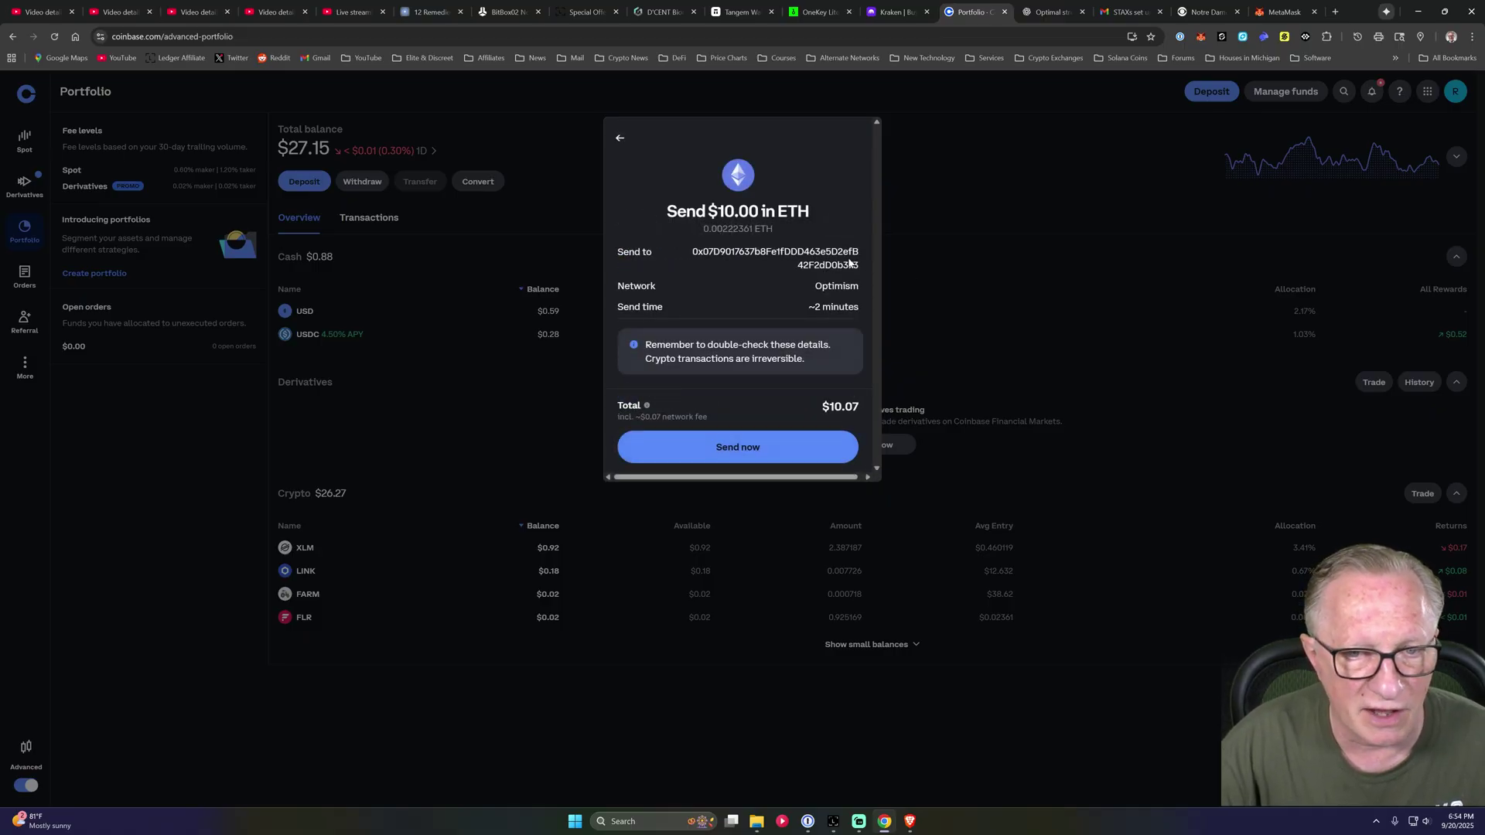
click(735, 448)
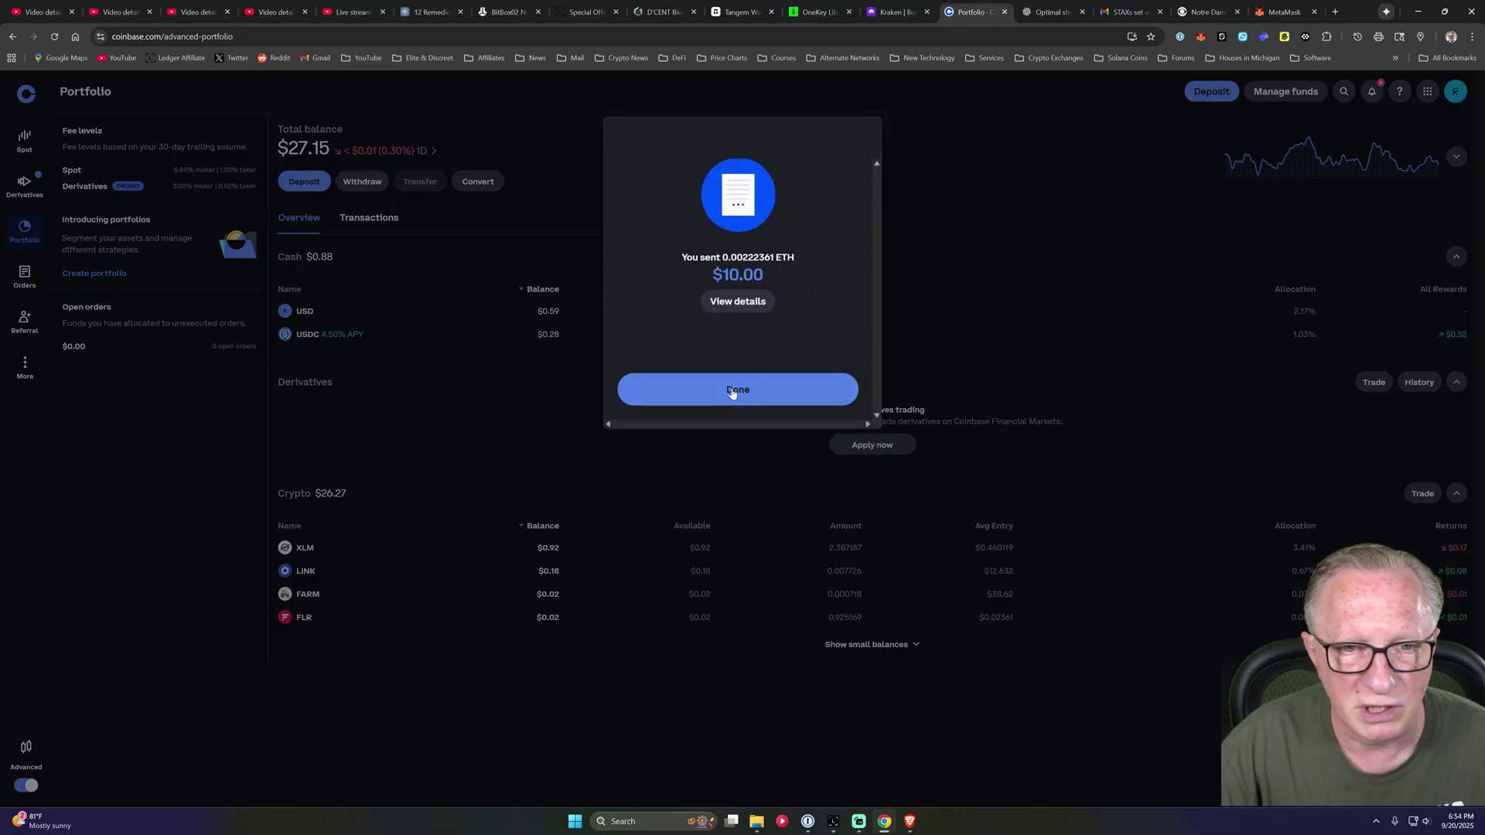
Reload MetaMask to see the $9.98 ETH arrive, then switch to Polygon Mainnet ($5.75 total)
click(744, 392)
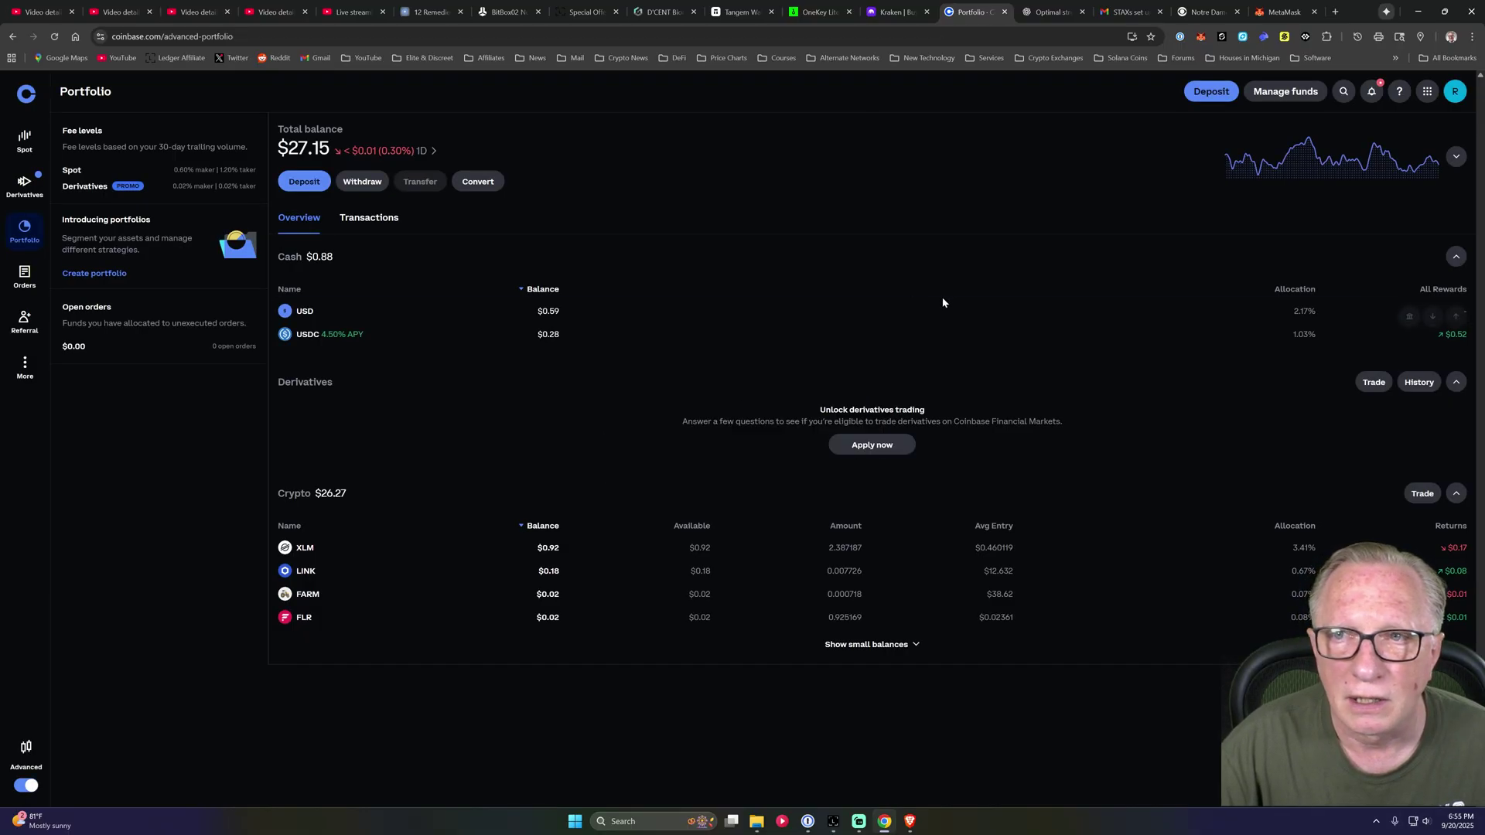
click(1284, 11)
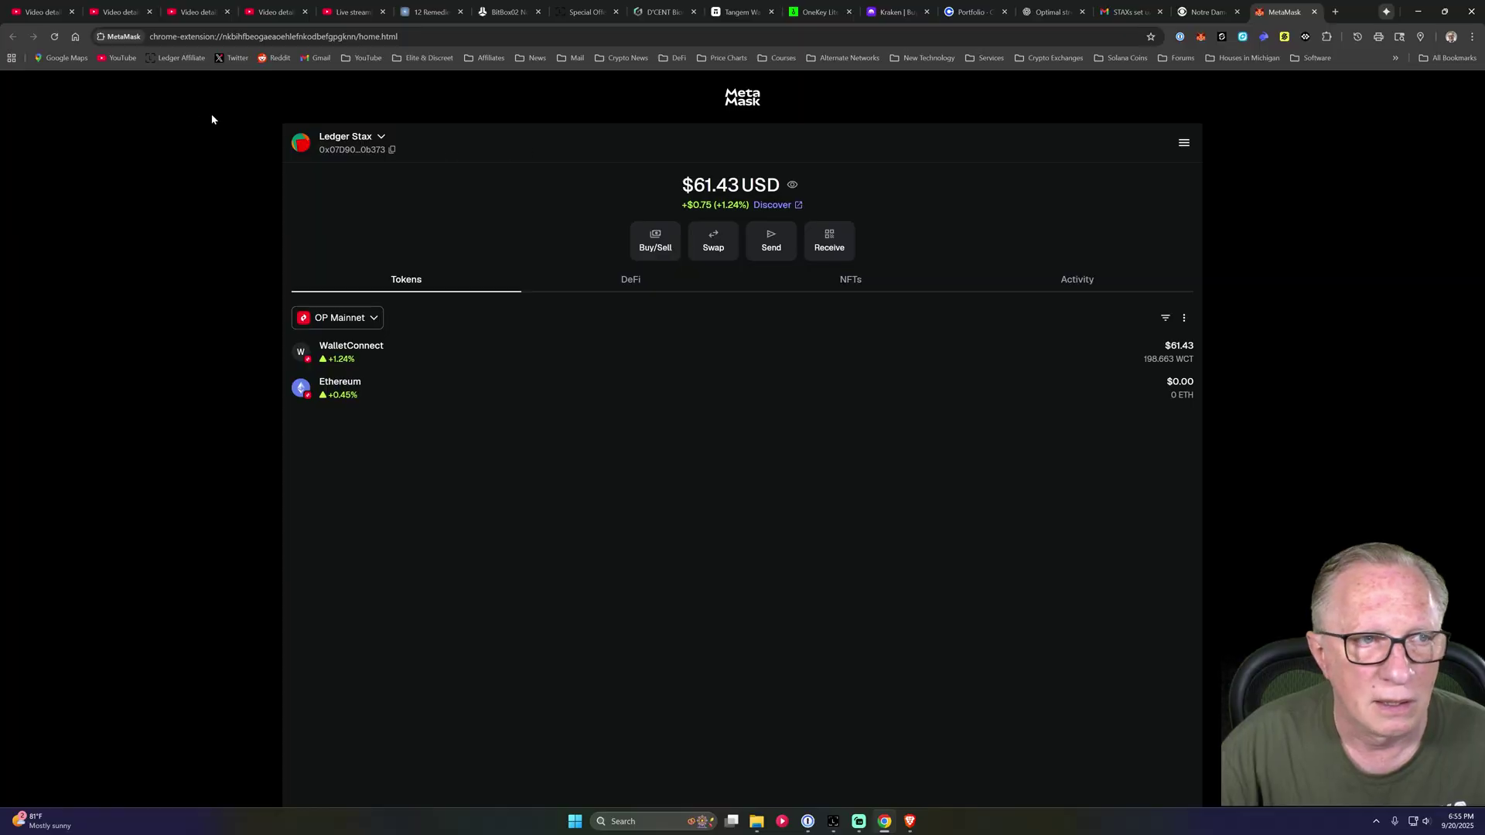
click(55, 37)
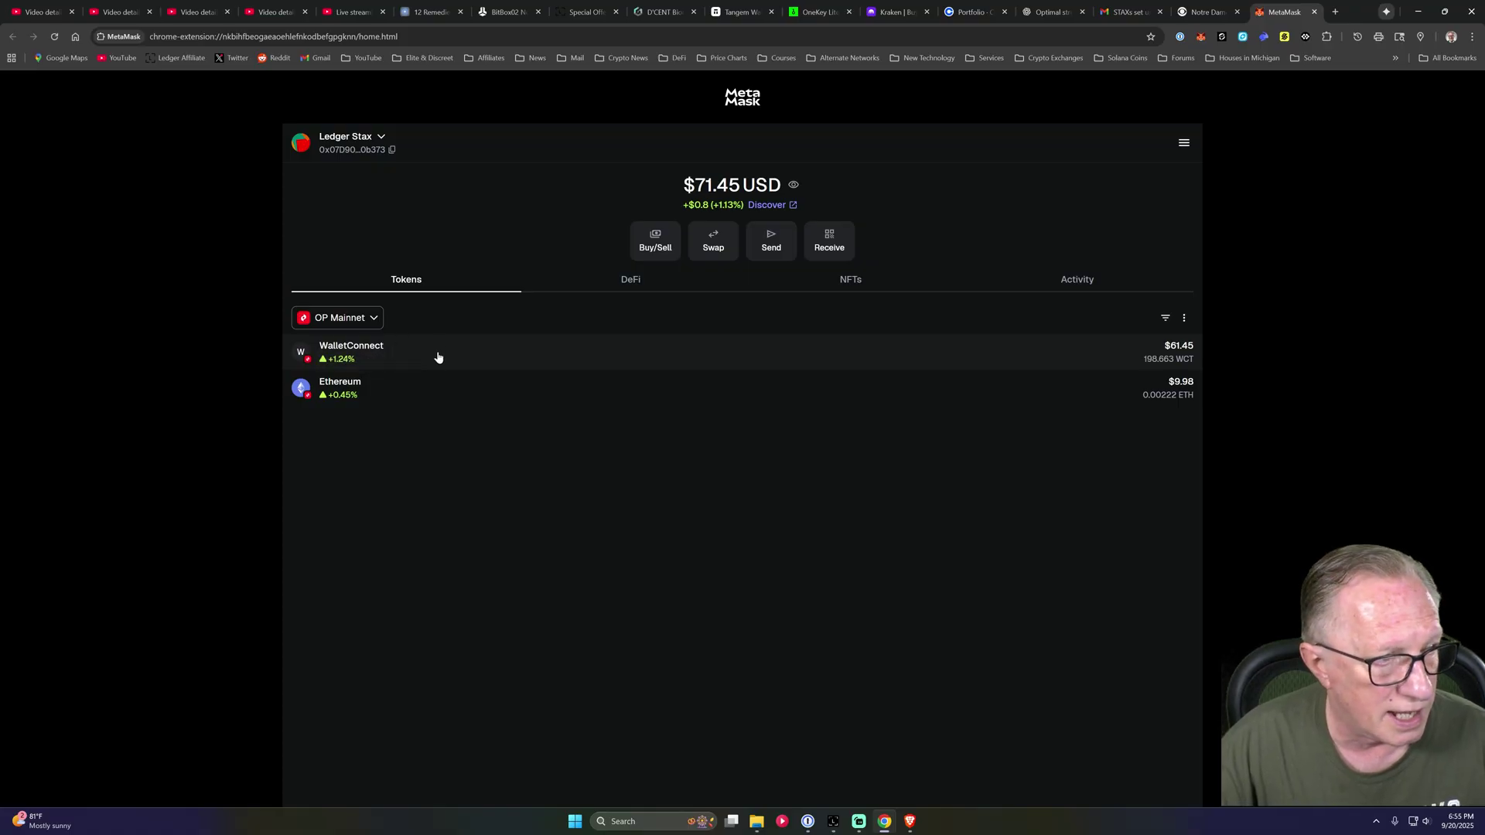
click(374, 321)
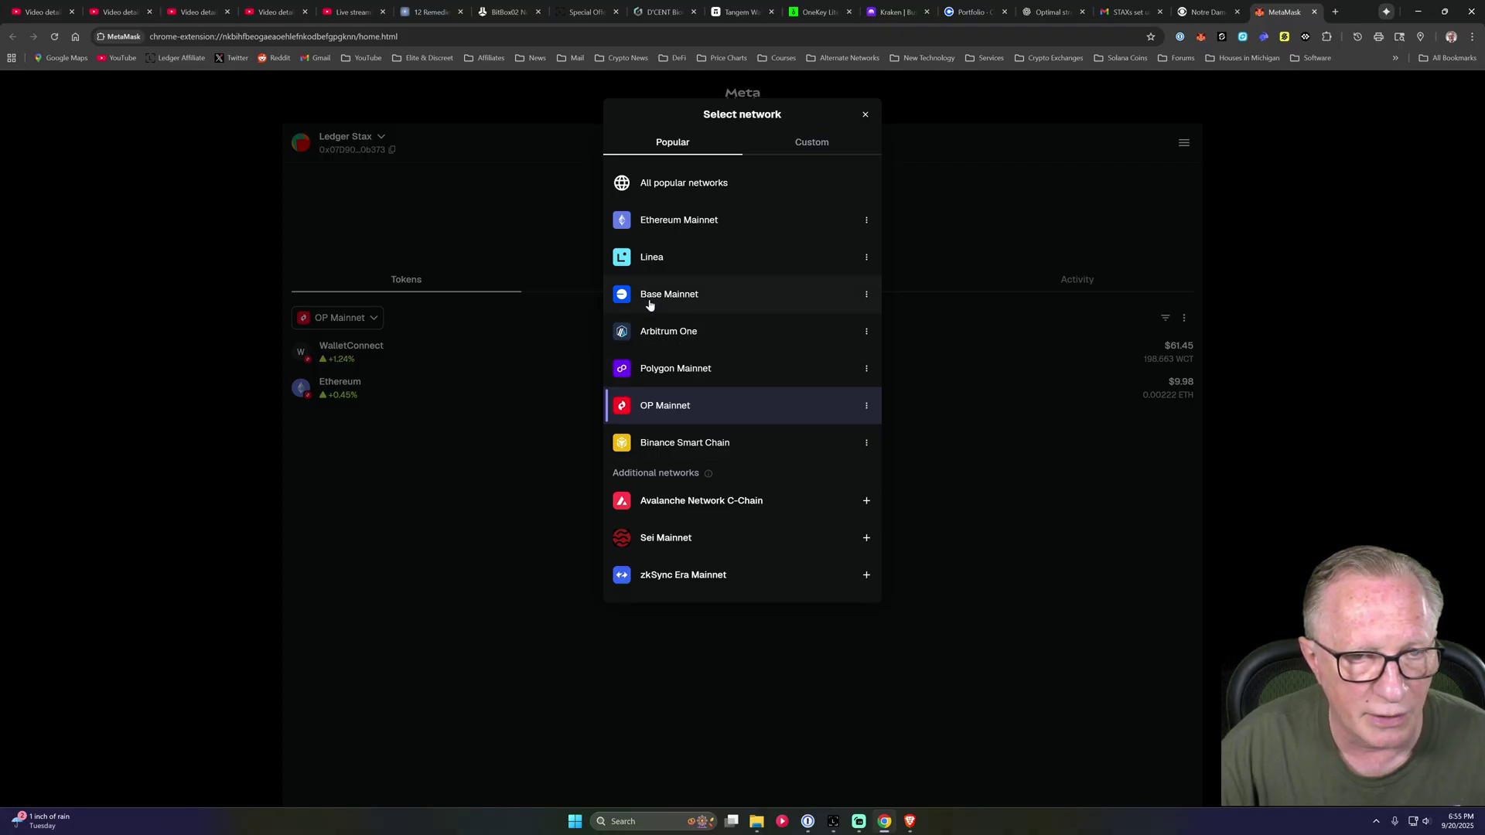
click(689, 375)
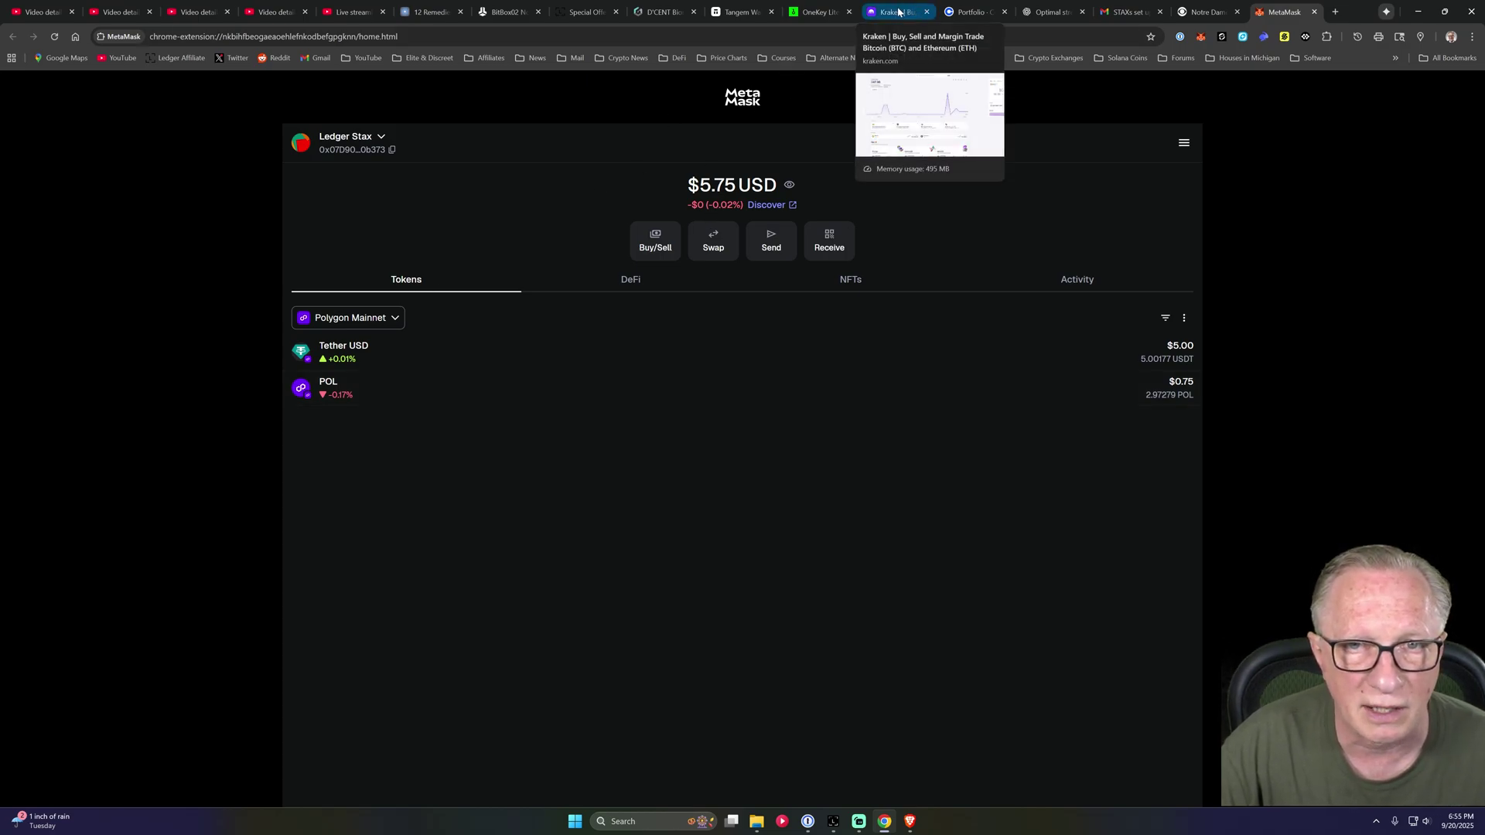
Search Coinbase's market list for 'pol' across Spot and Futures, showing POL-USD at $0.2509
click(968, 12)
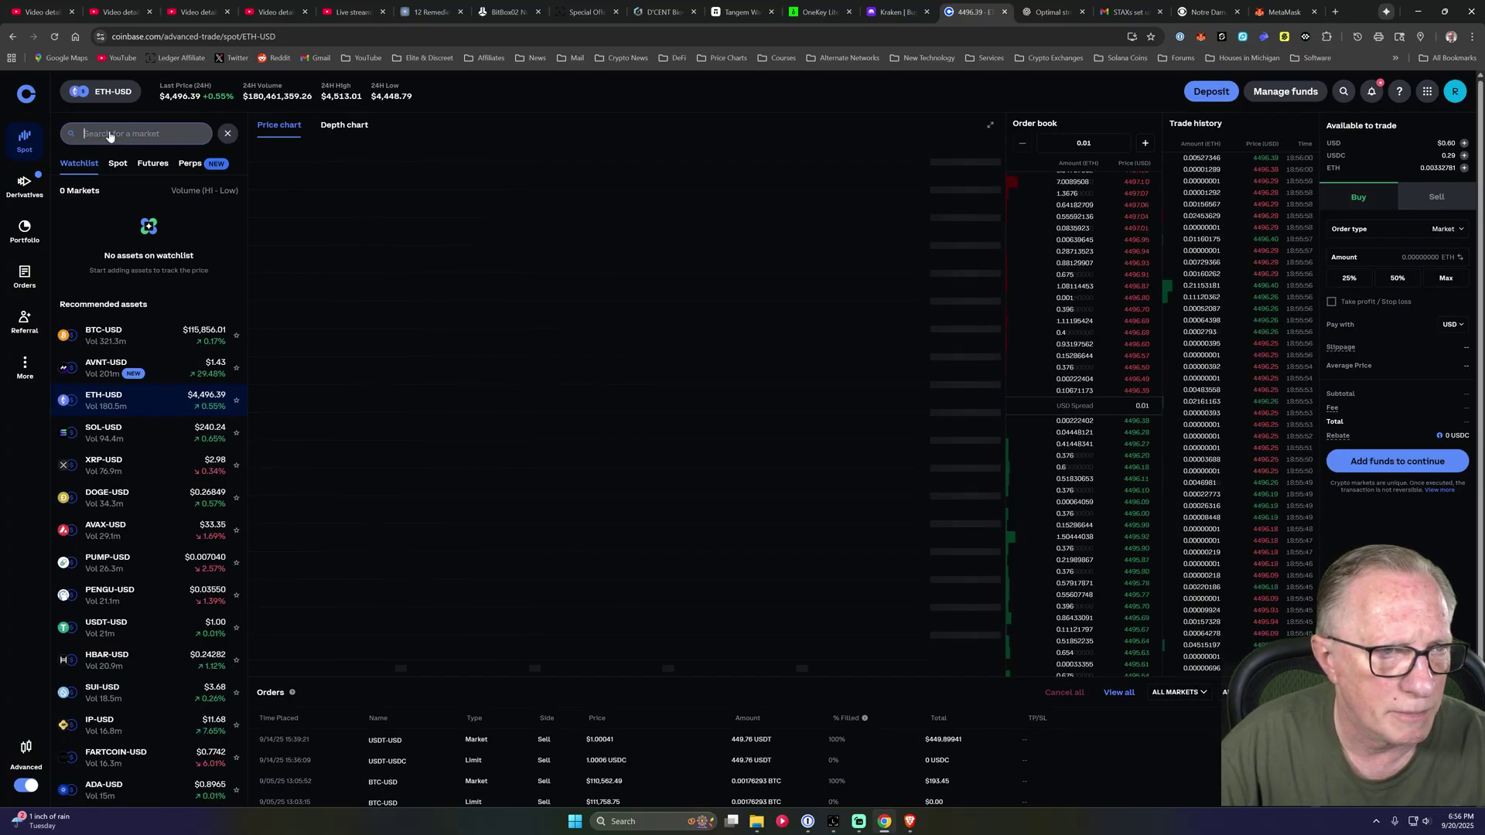
text(pol)
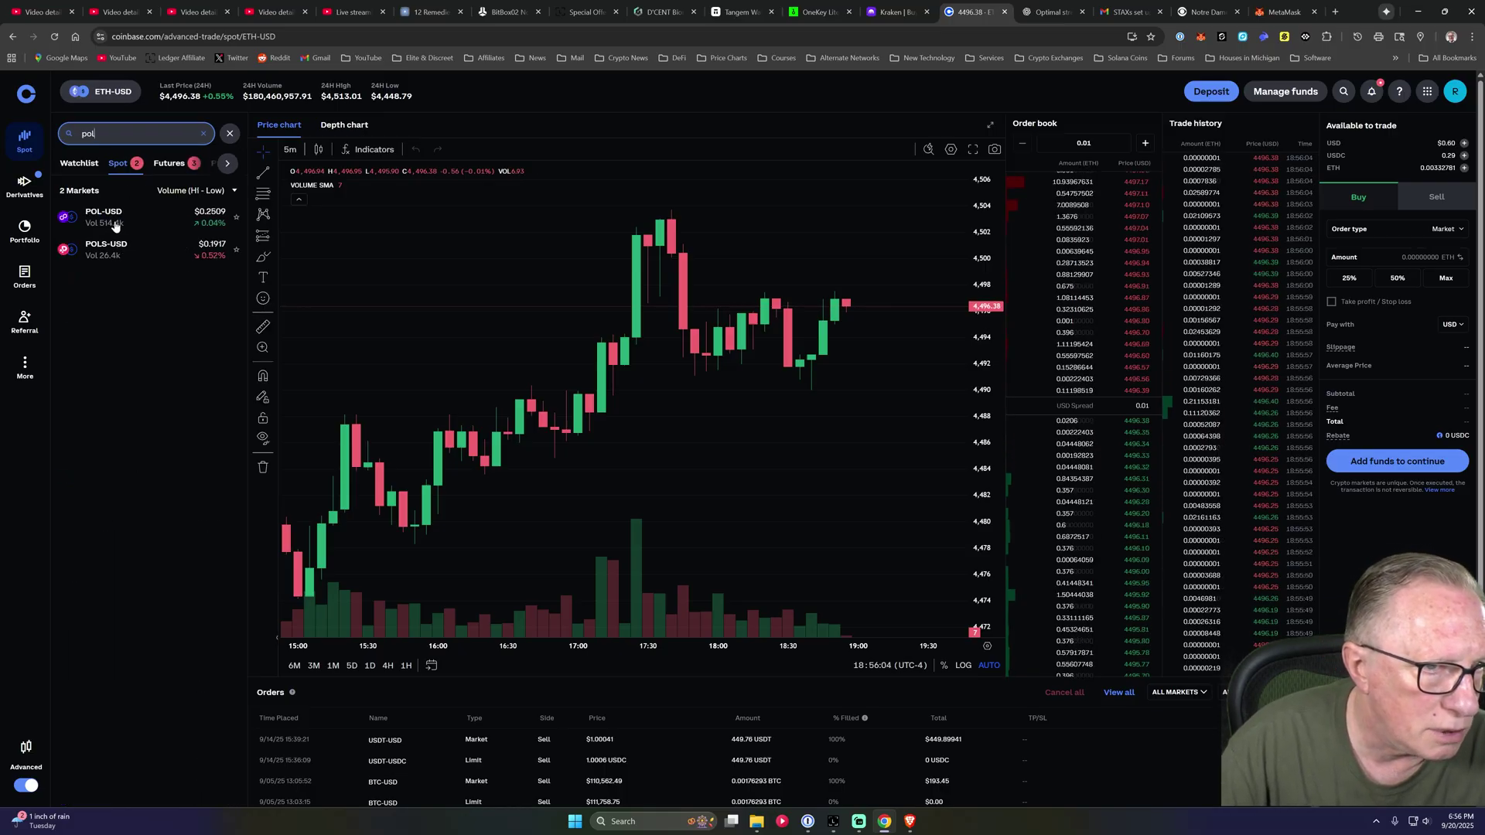
click(74, 165)
click(166, 163)
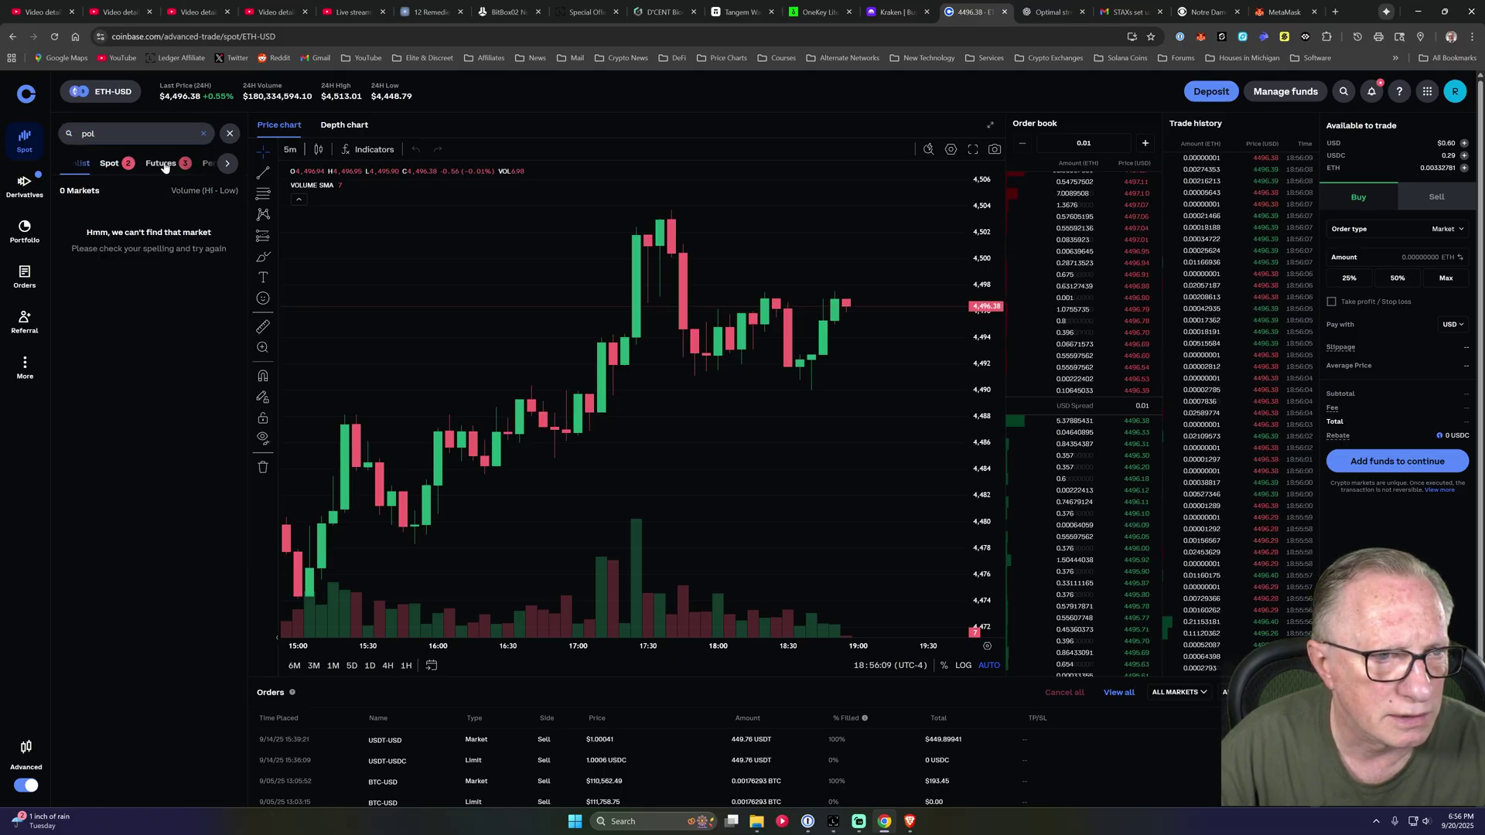
Clear the 'pol' market search and search for 'eth' instead
click(109, 163)
click(73, 164)
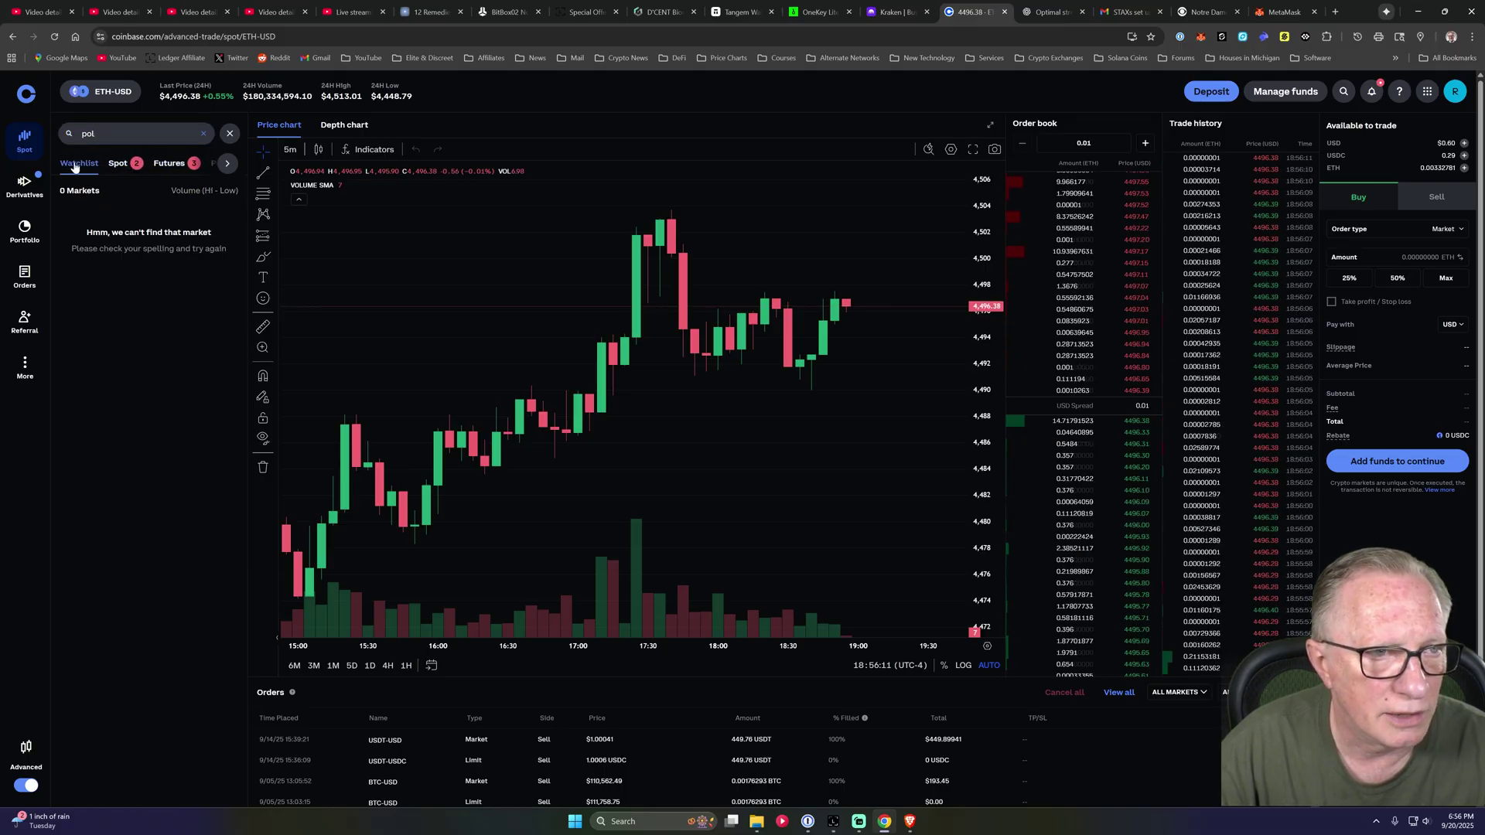
click(199, 133)
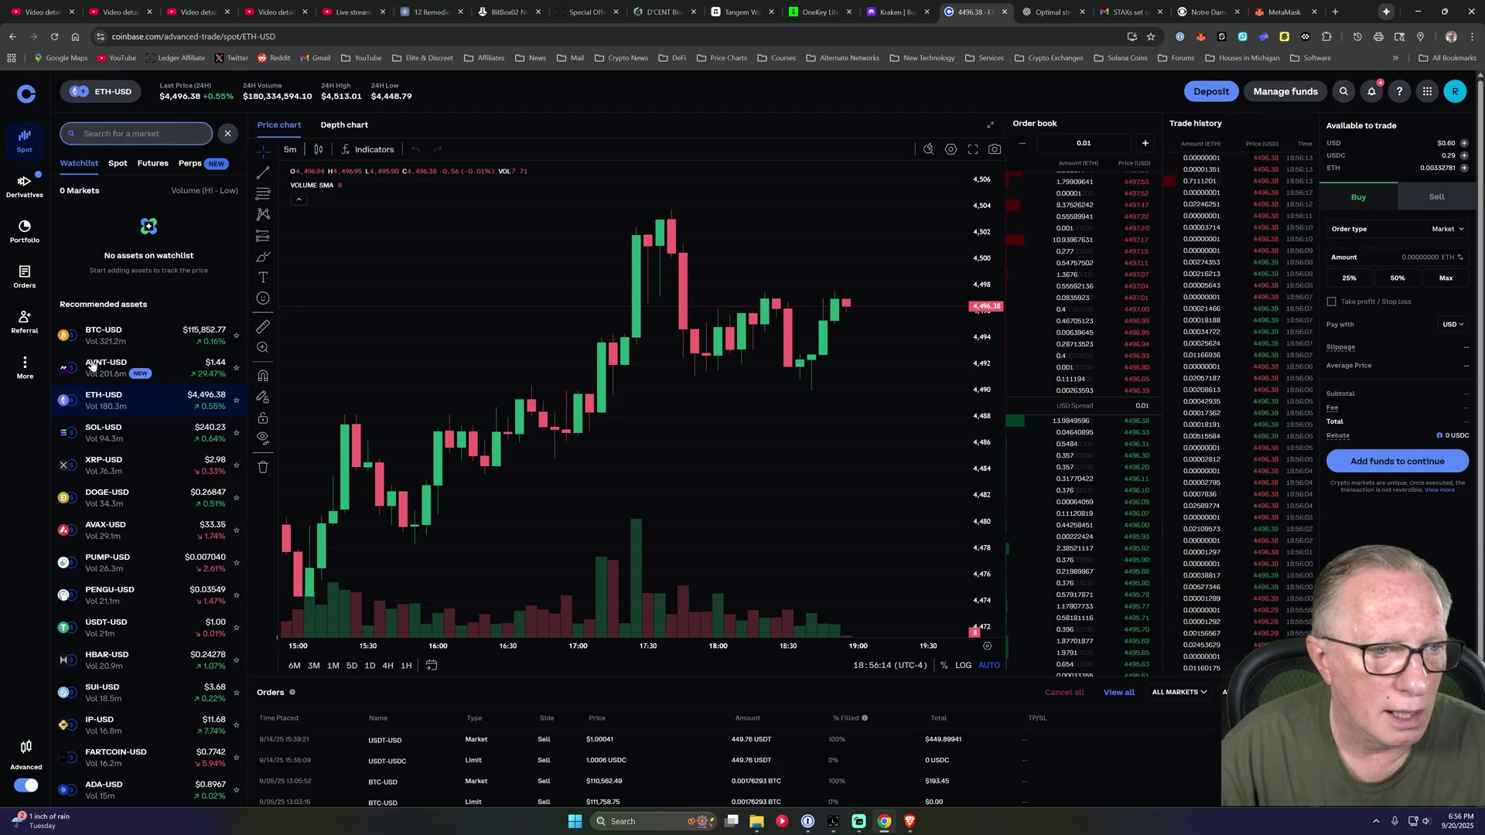
text(eth)
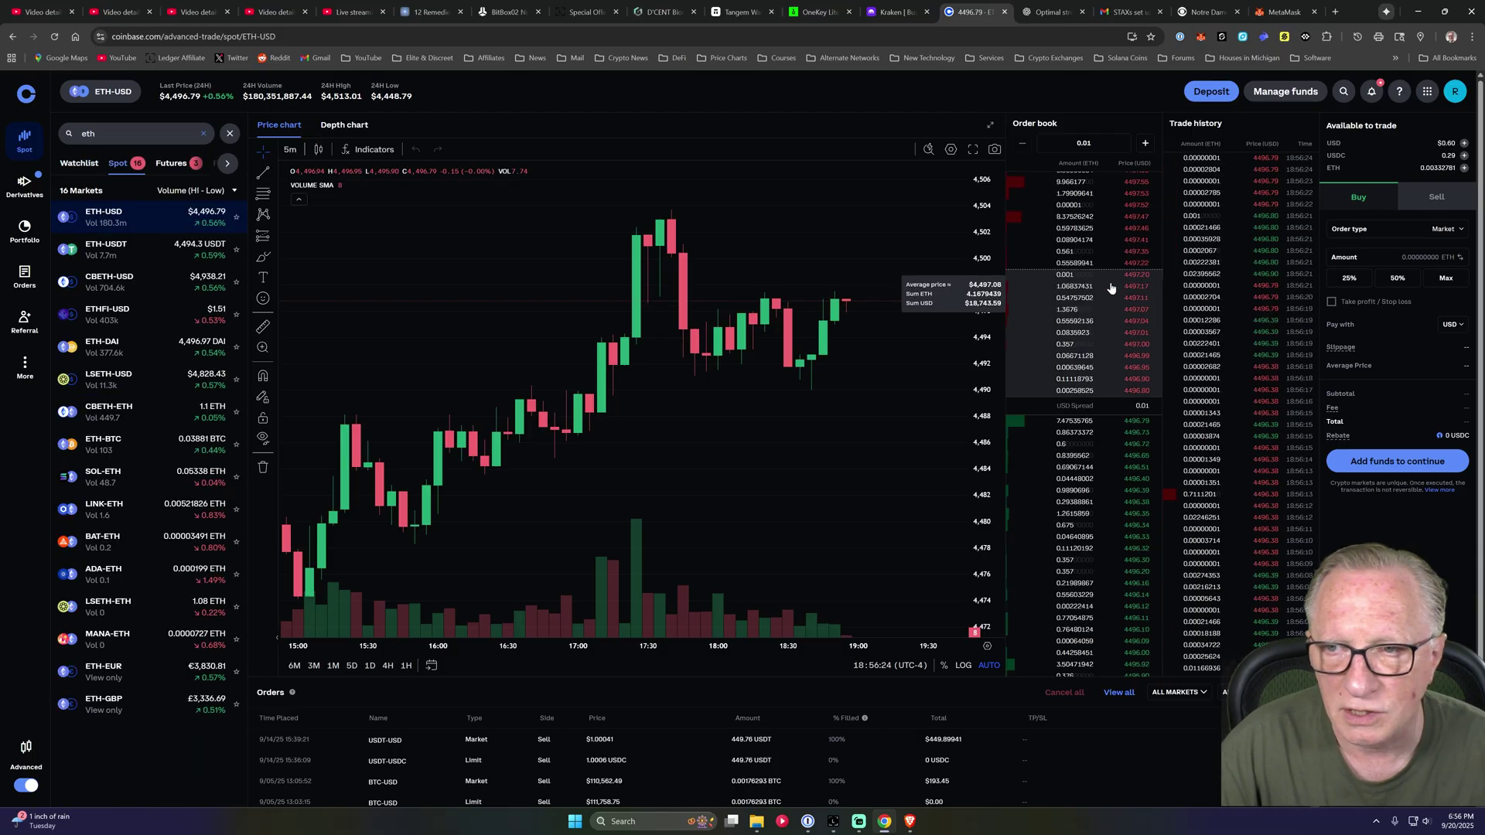
Place a 50% market sell of 0.0016639 ETH on ETH-USD
click(1432, 201)
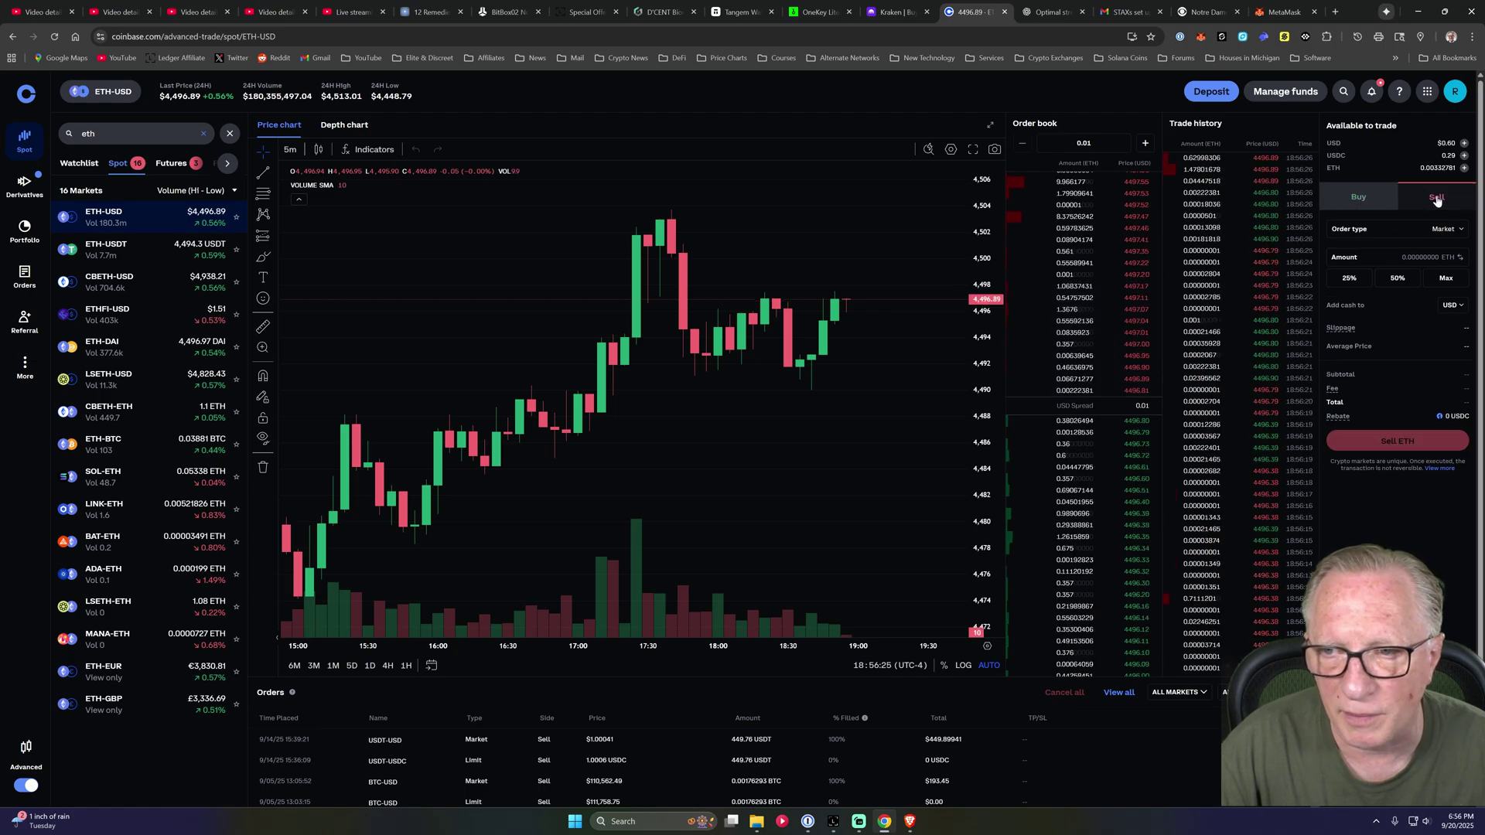
click(1348, 280)
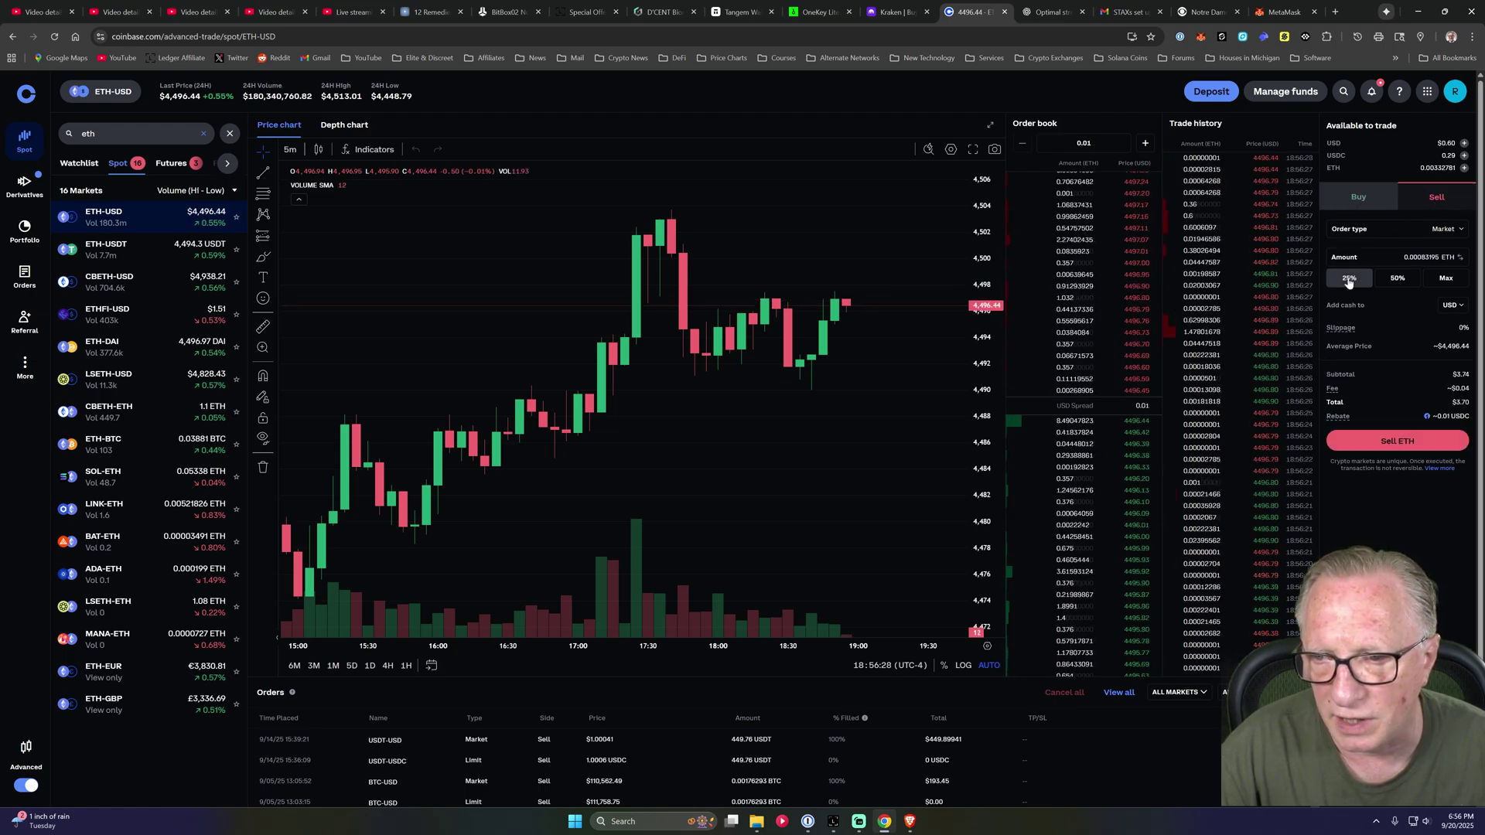
click(1392, 281)
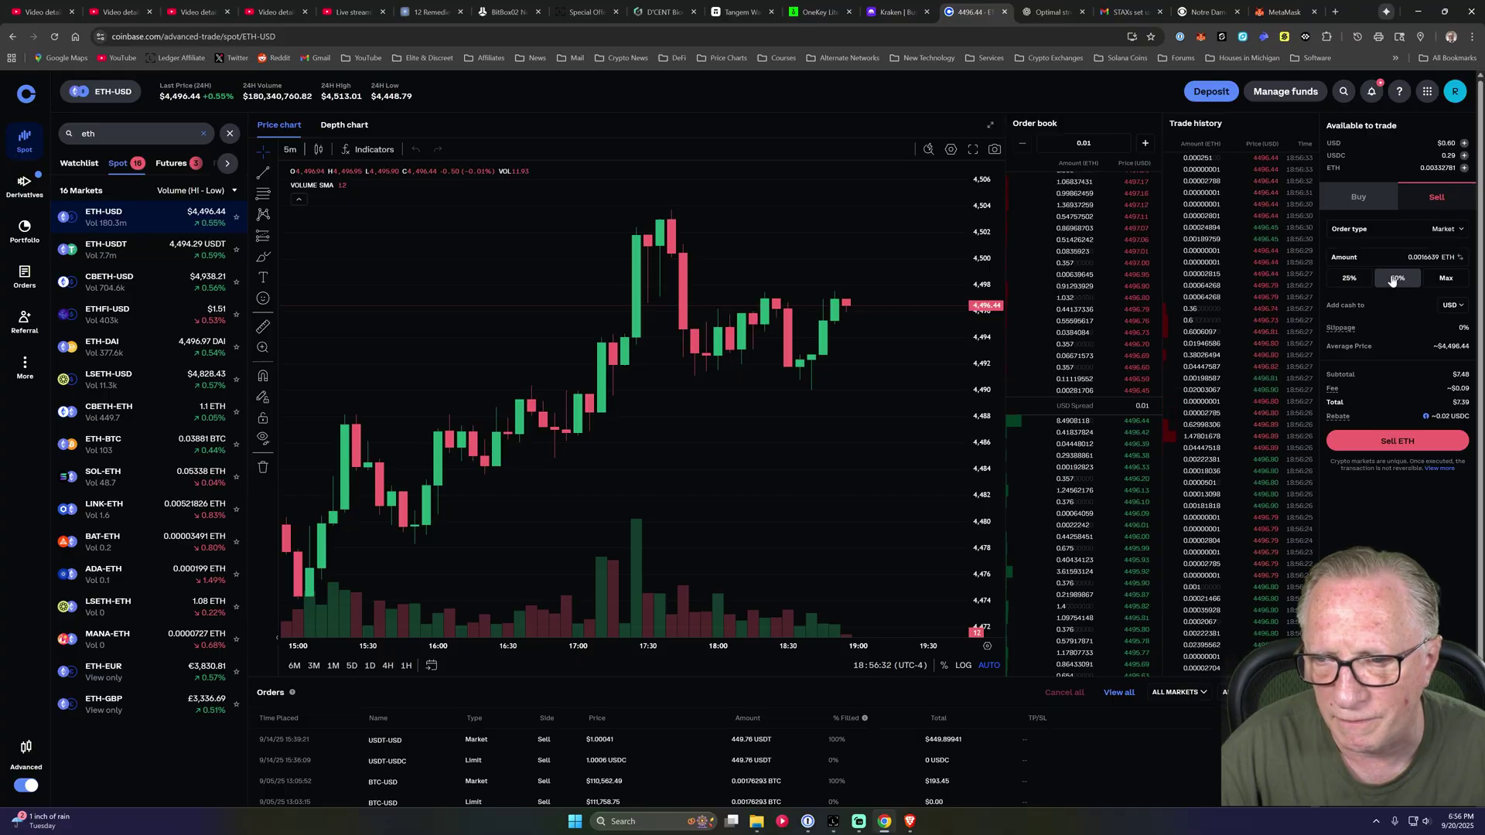
click(1406, 444)
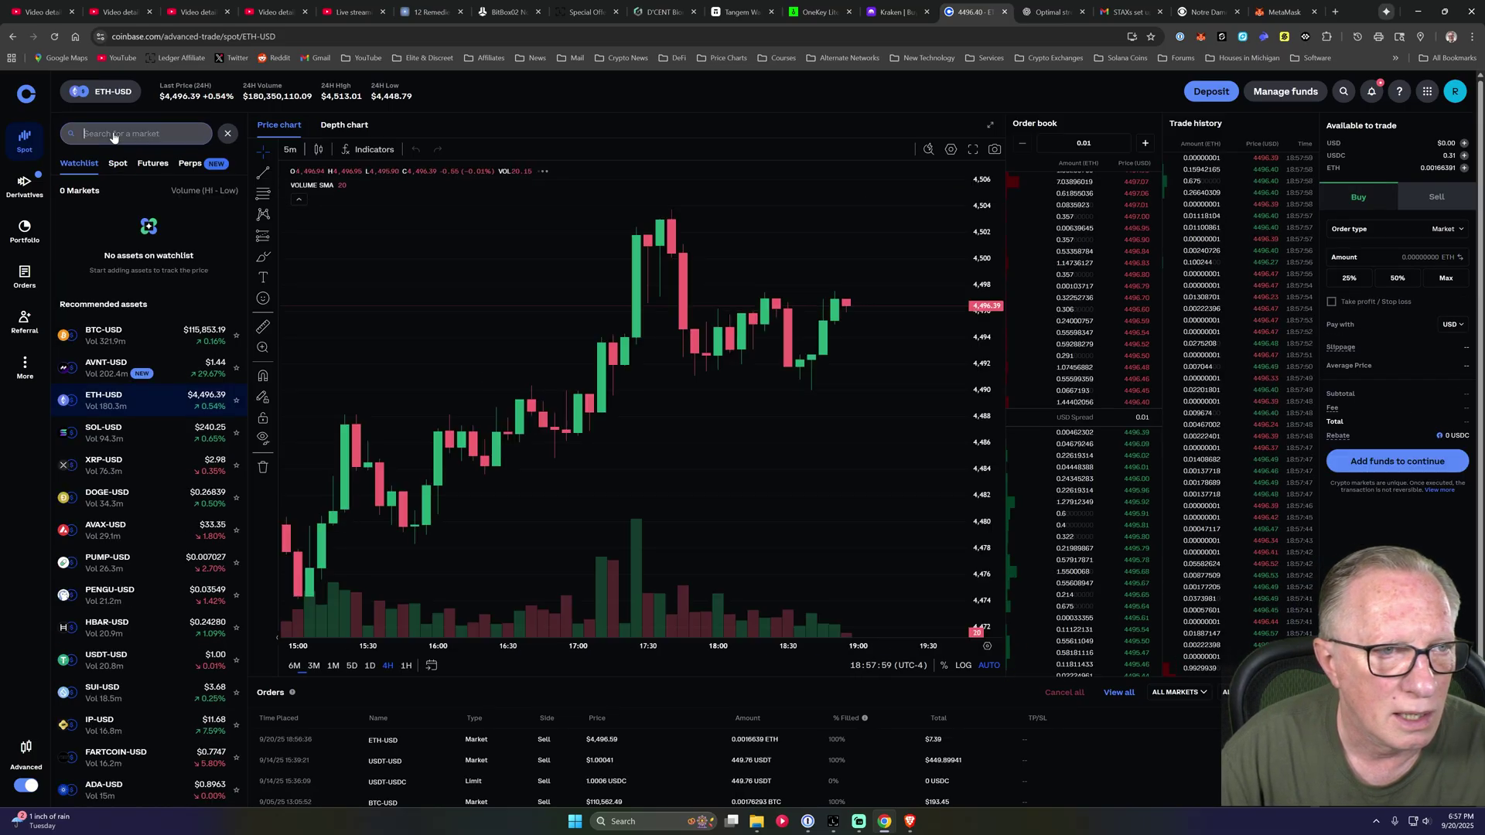
Open POL-USD and market-buy the maximum POL (32.33) paying with USDC
text(pol)
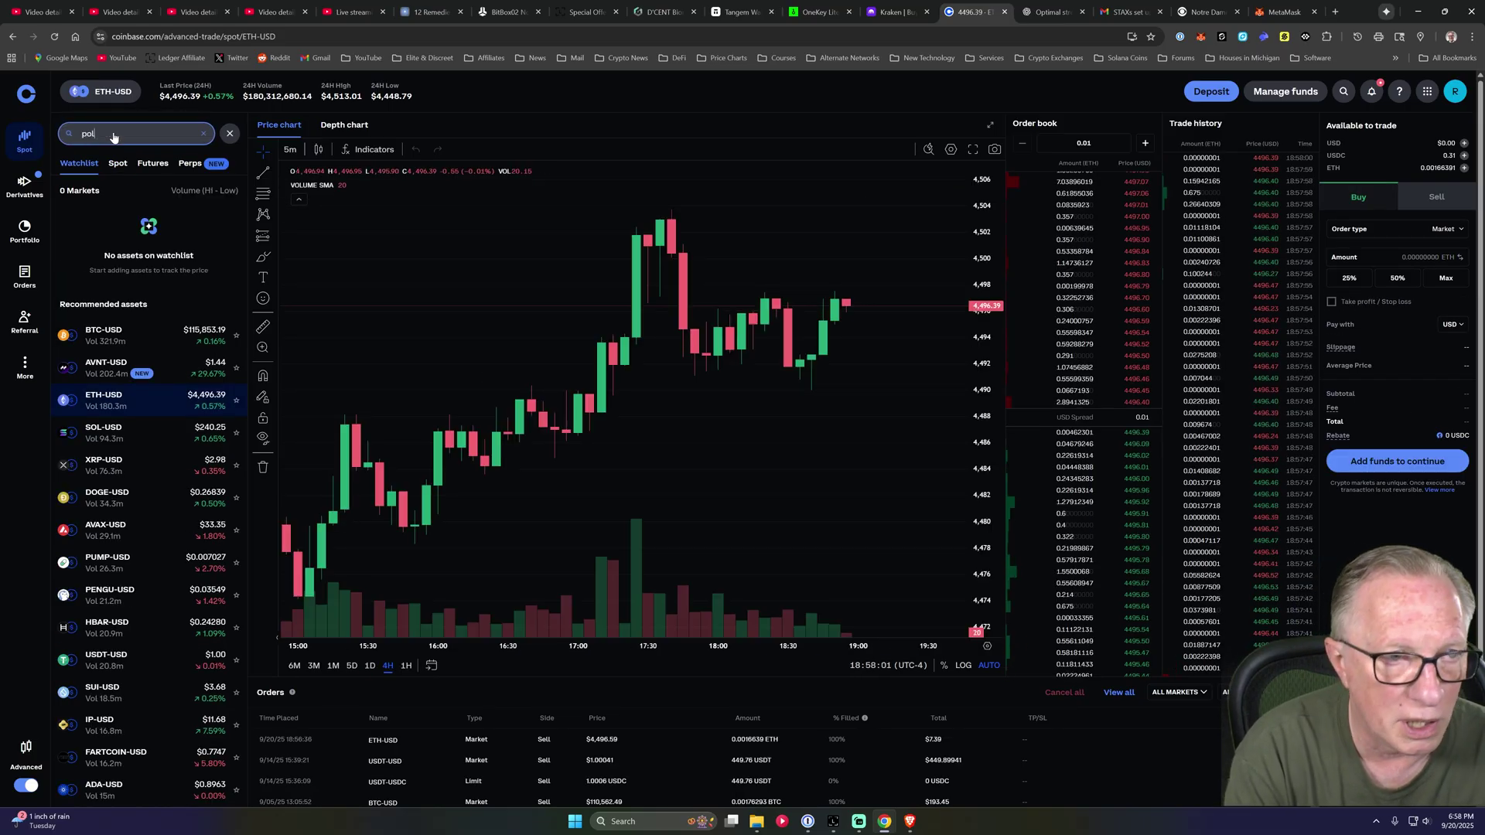
click(103, 218)
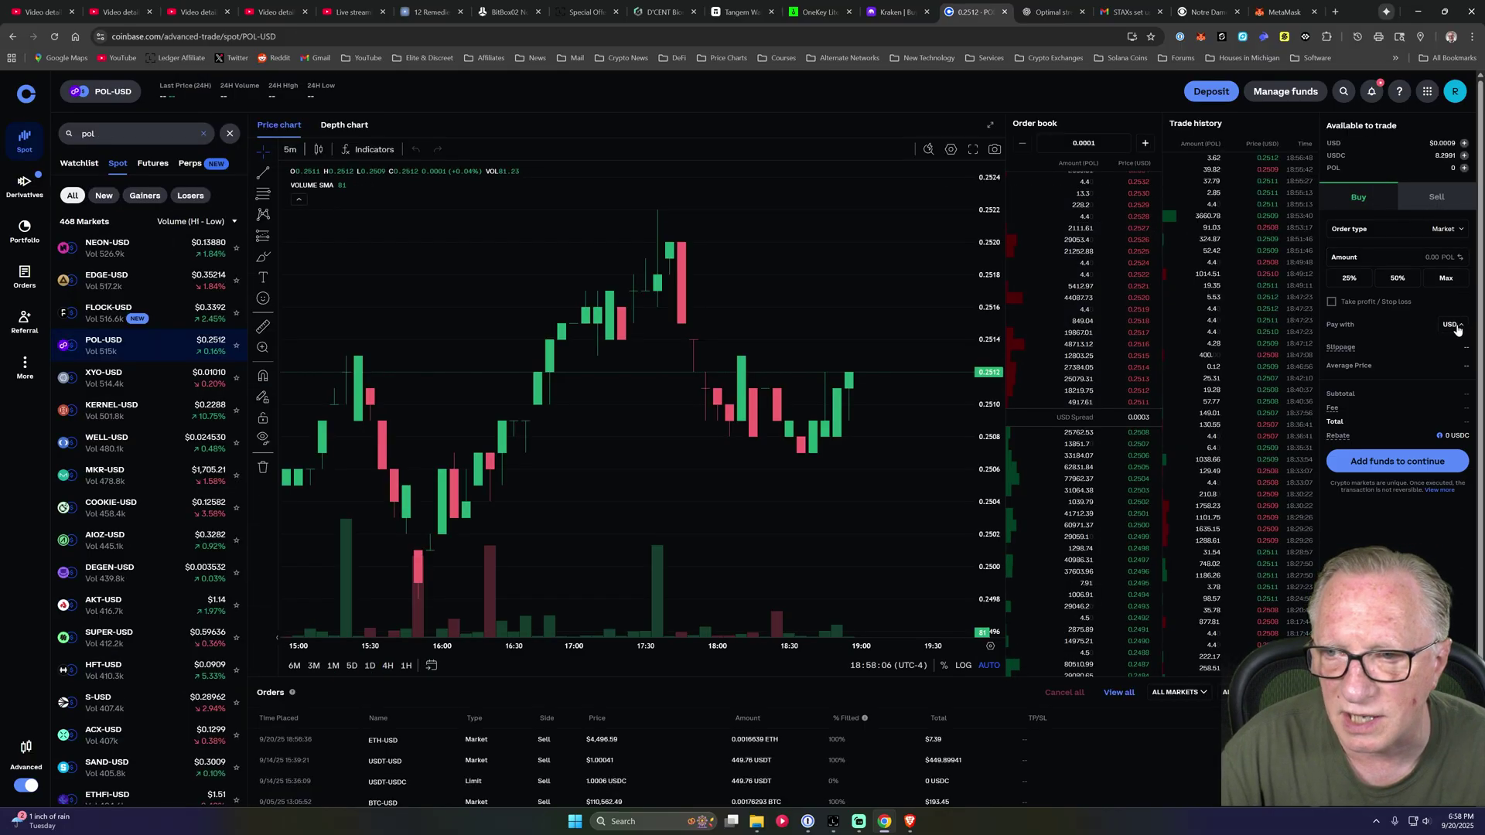
click(1437, 367)
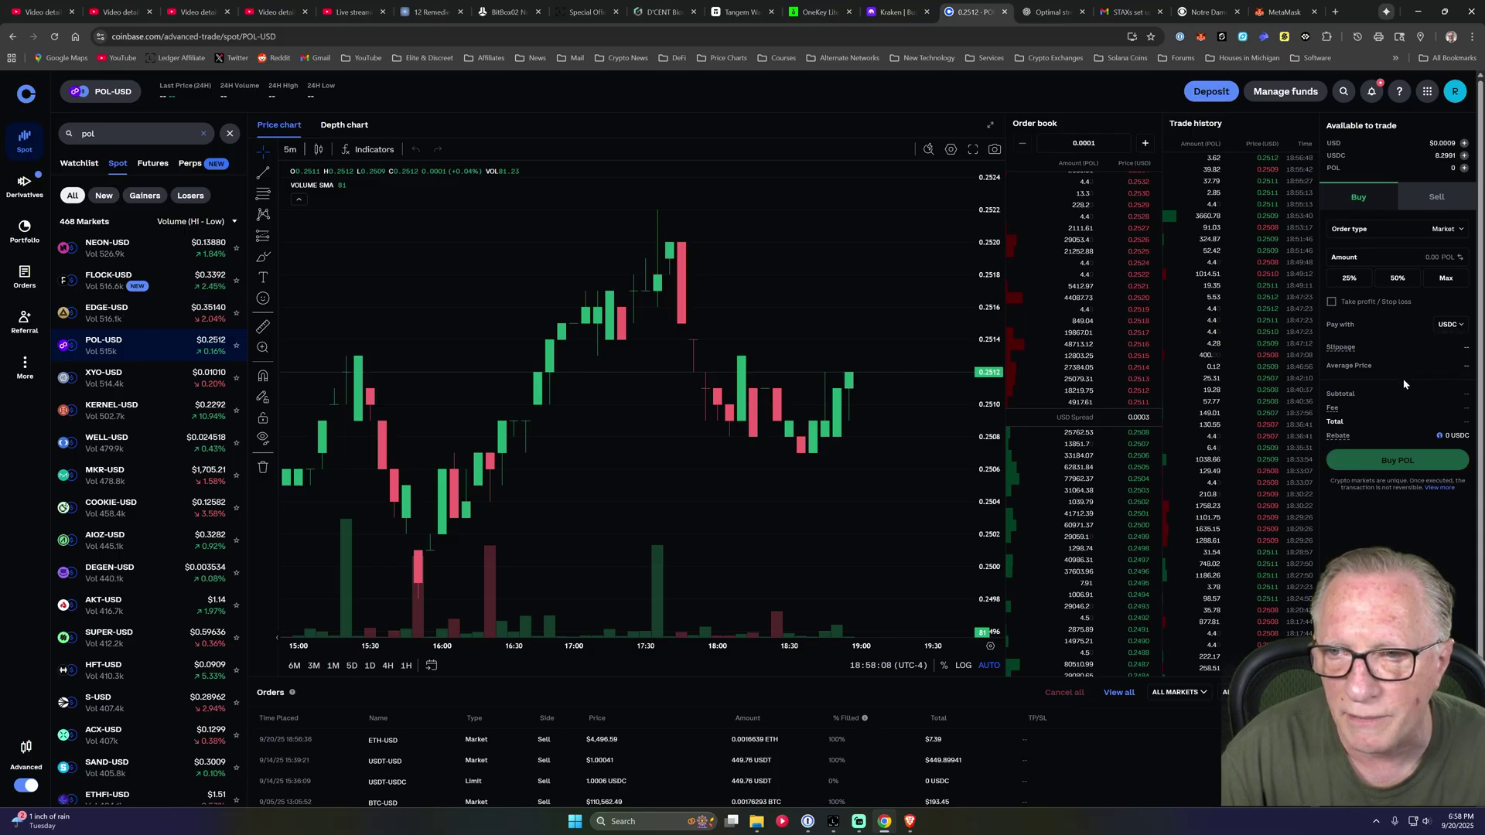
click(1446, 278)
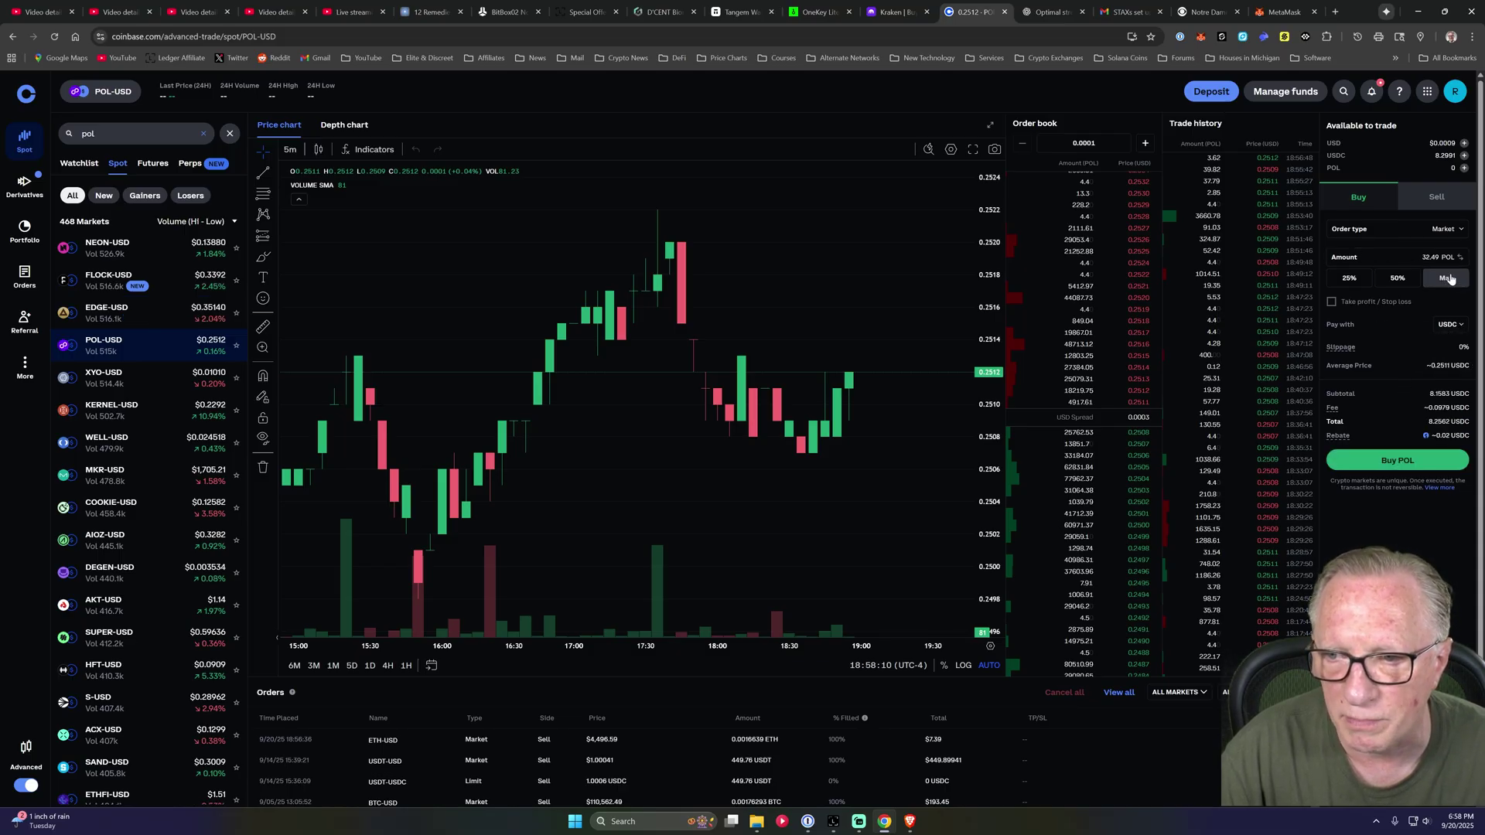
click(1402, 461)
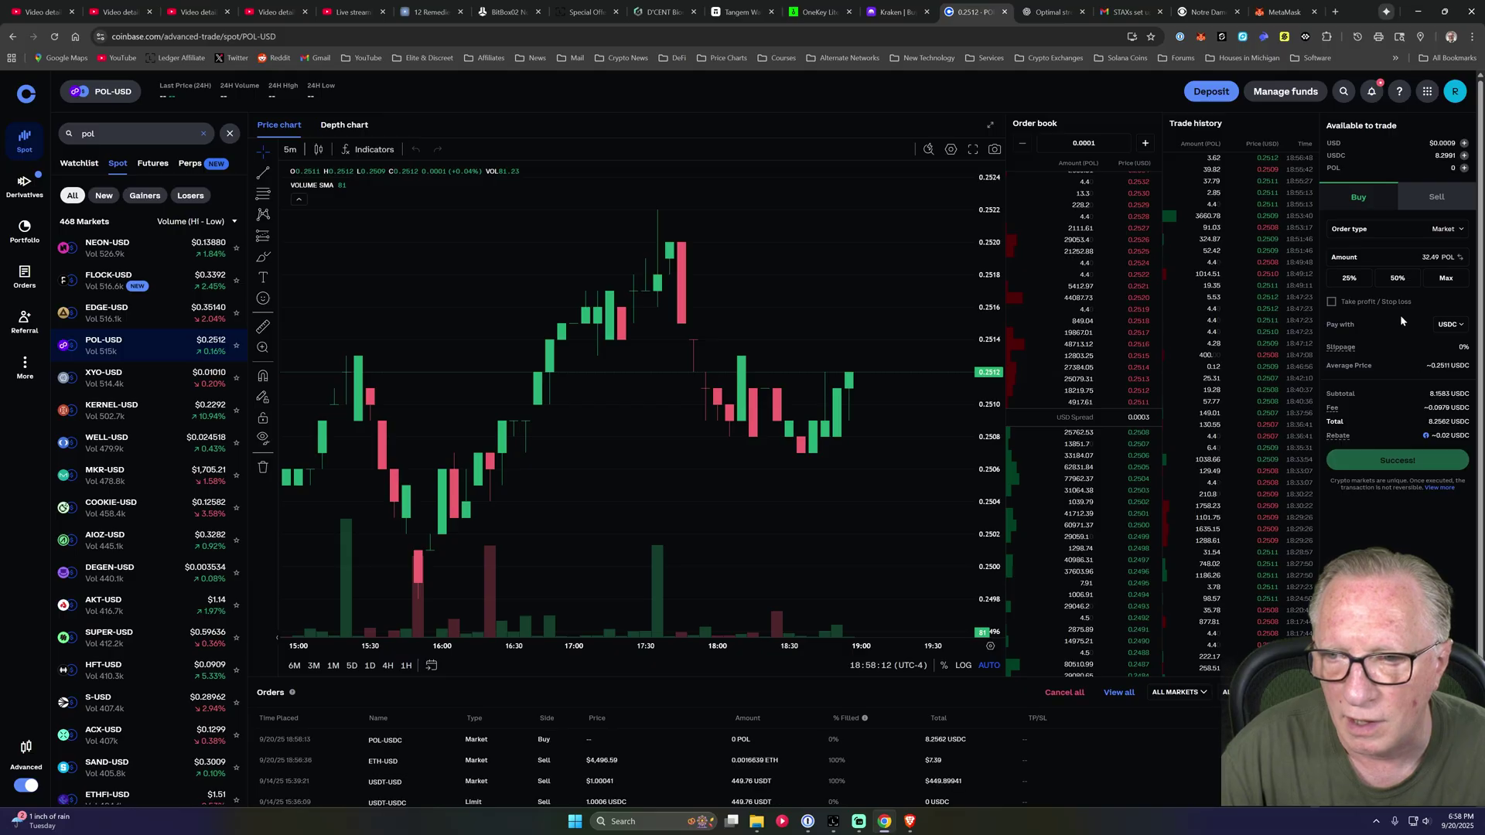
Check the 32.34 POL holding in the $26.98 portfolio, then choose Manage funds > Withdraw crypto
click(31, 234)
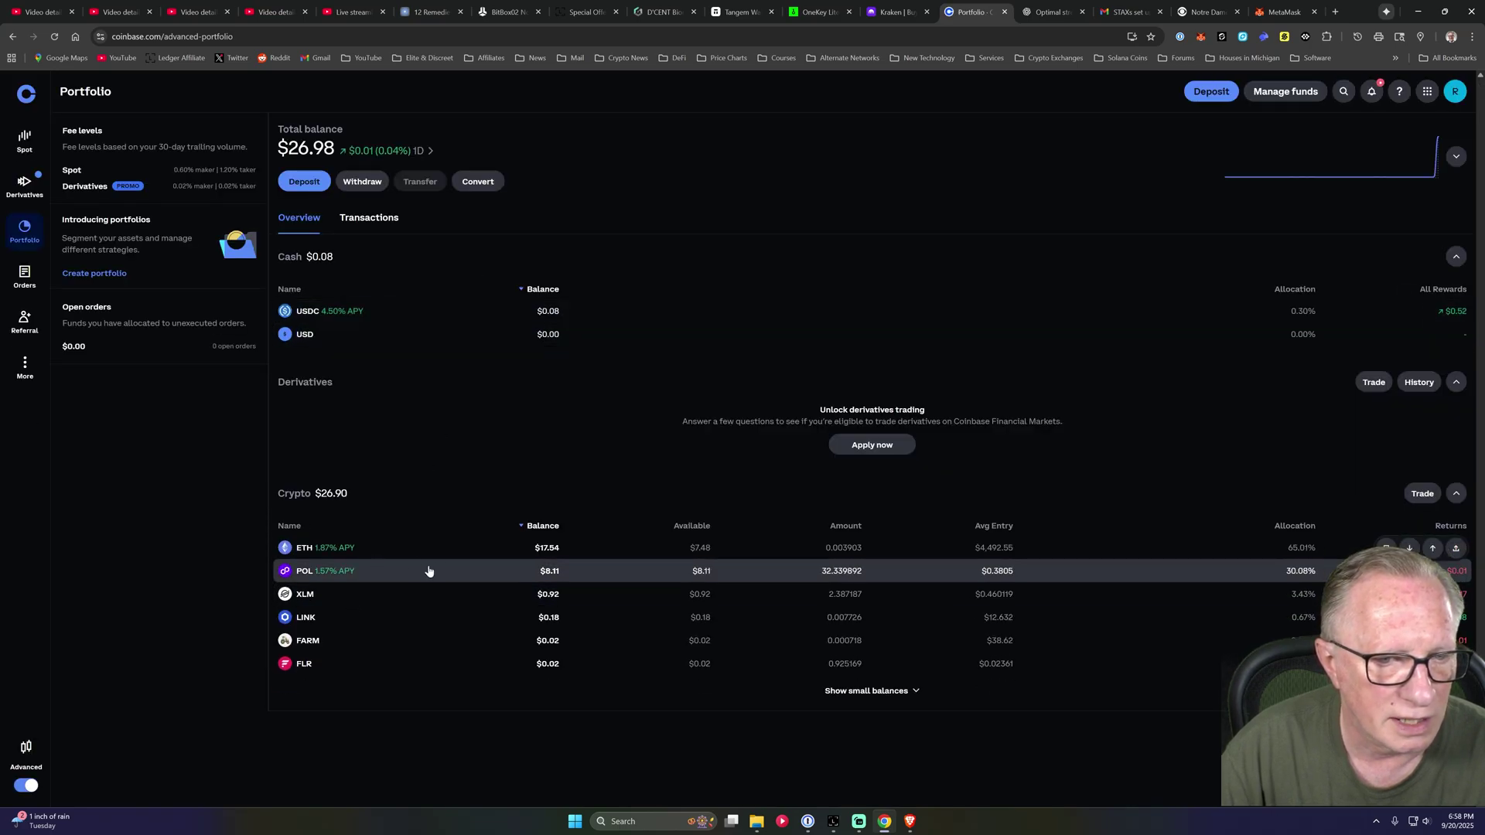
click(411, 575)
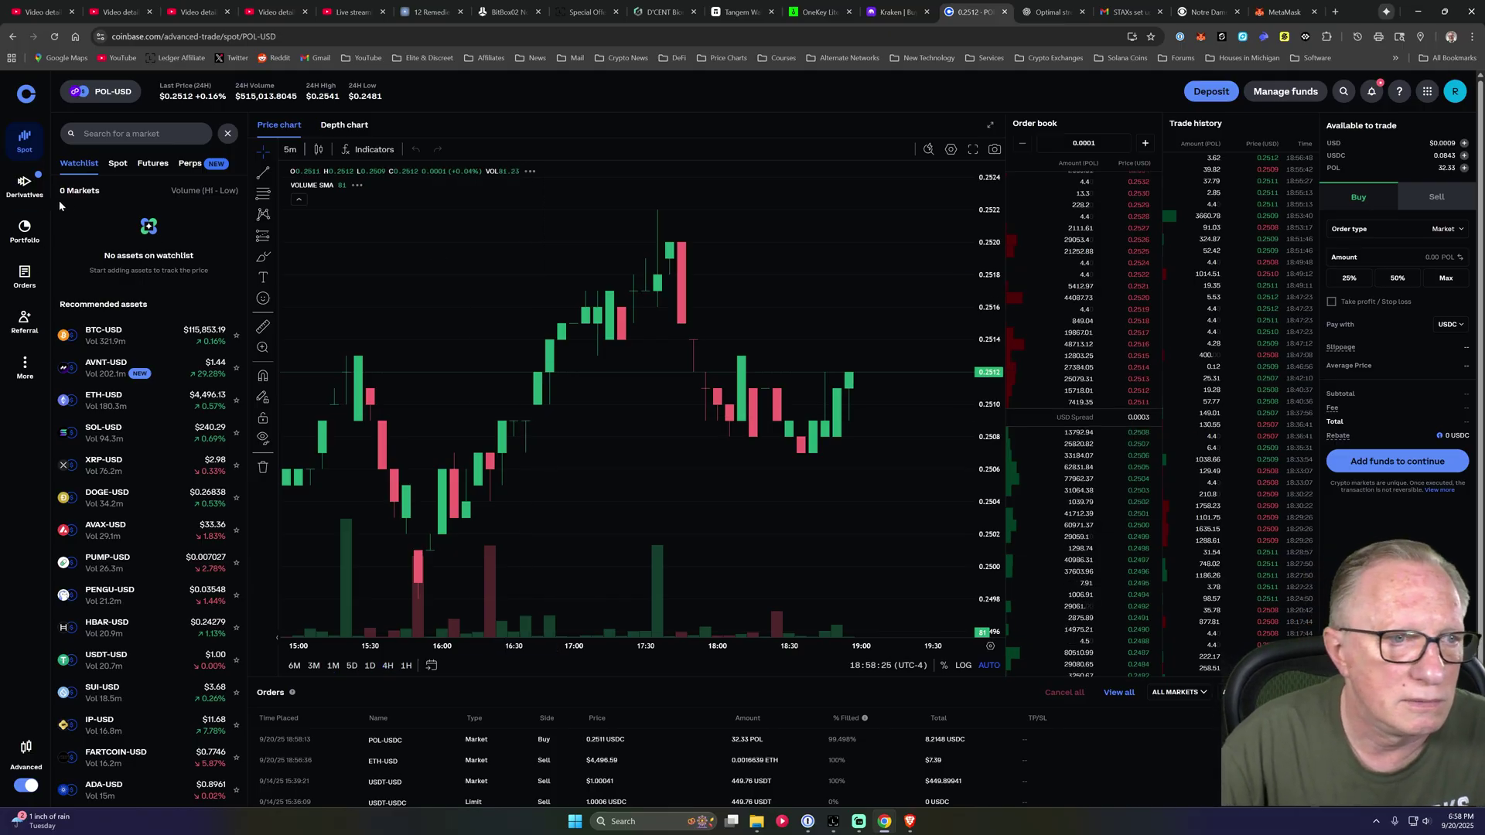
click(22, 229)
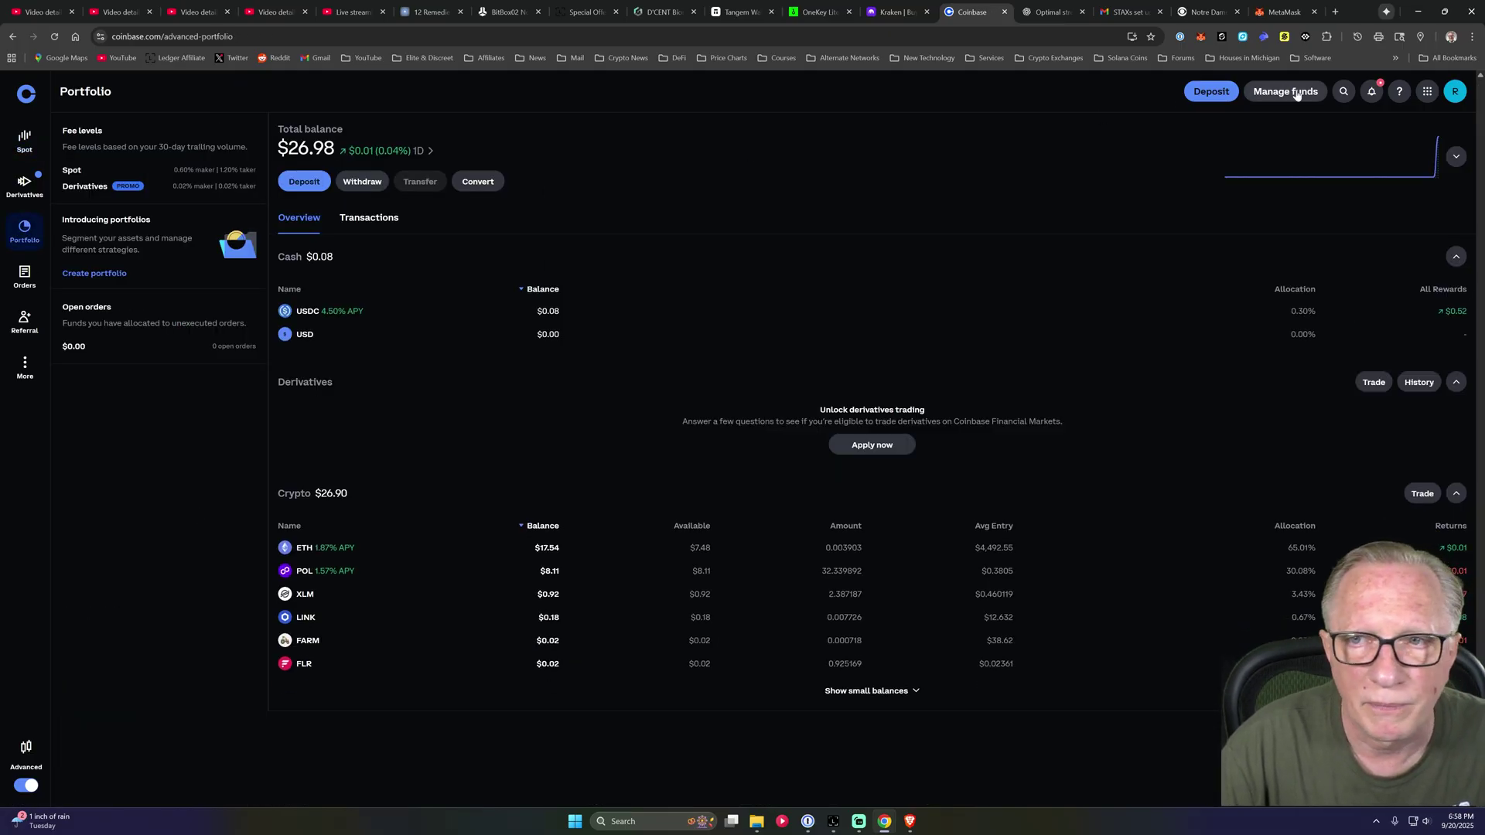
click(1286, 94)
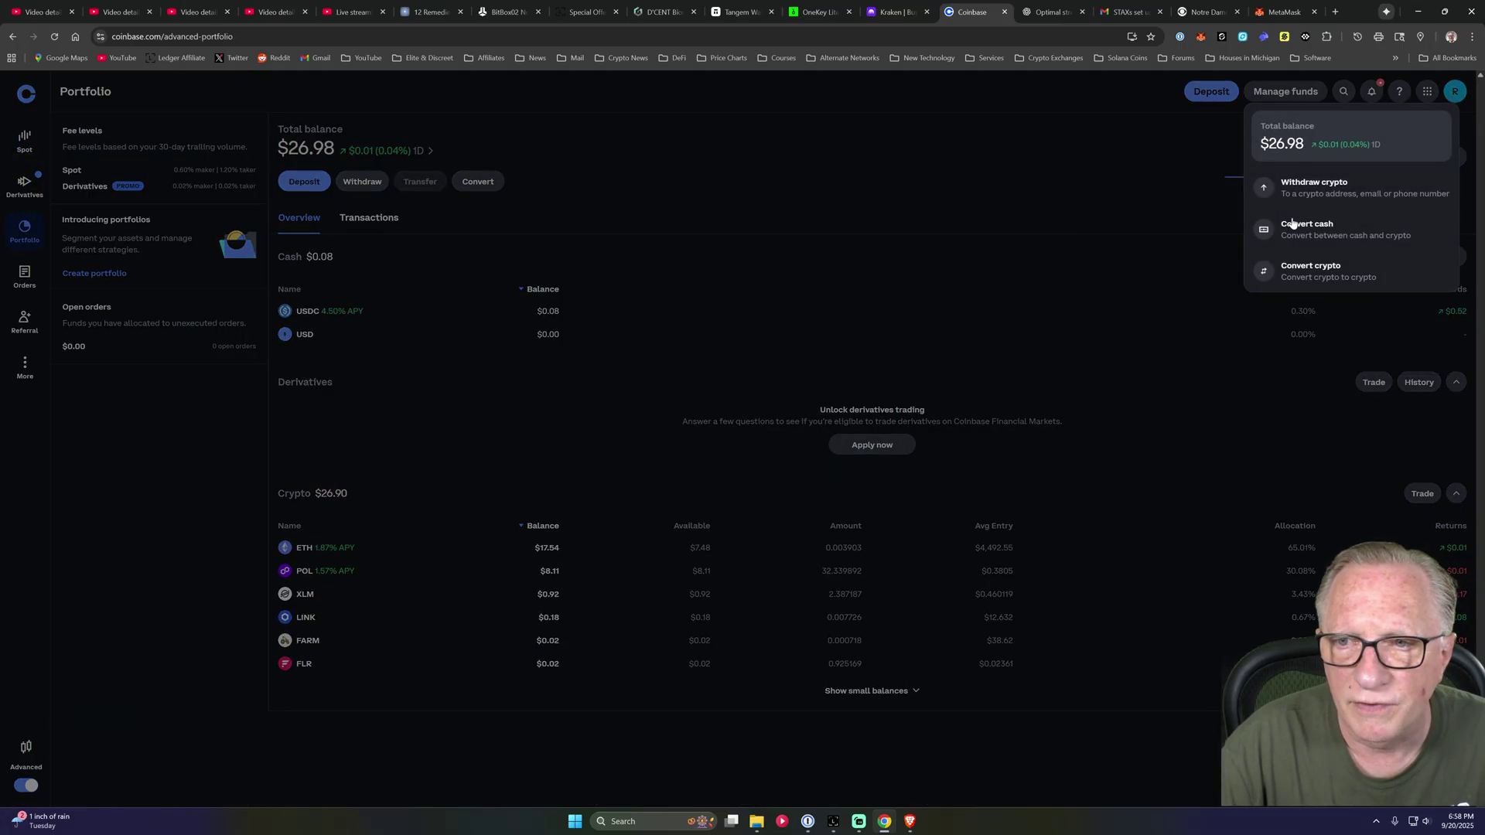
click(1308, 190)
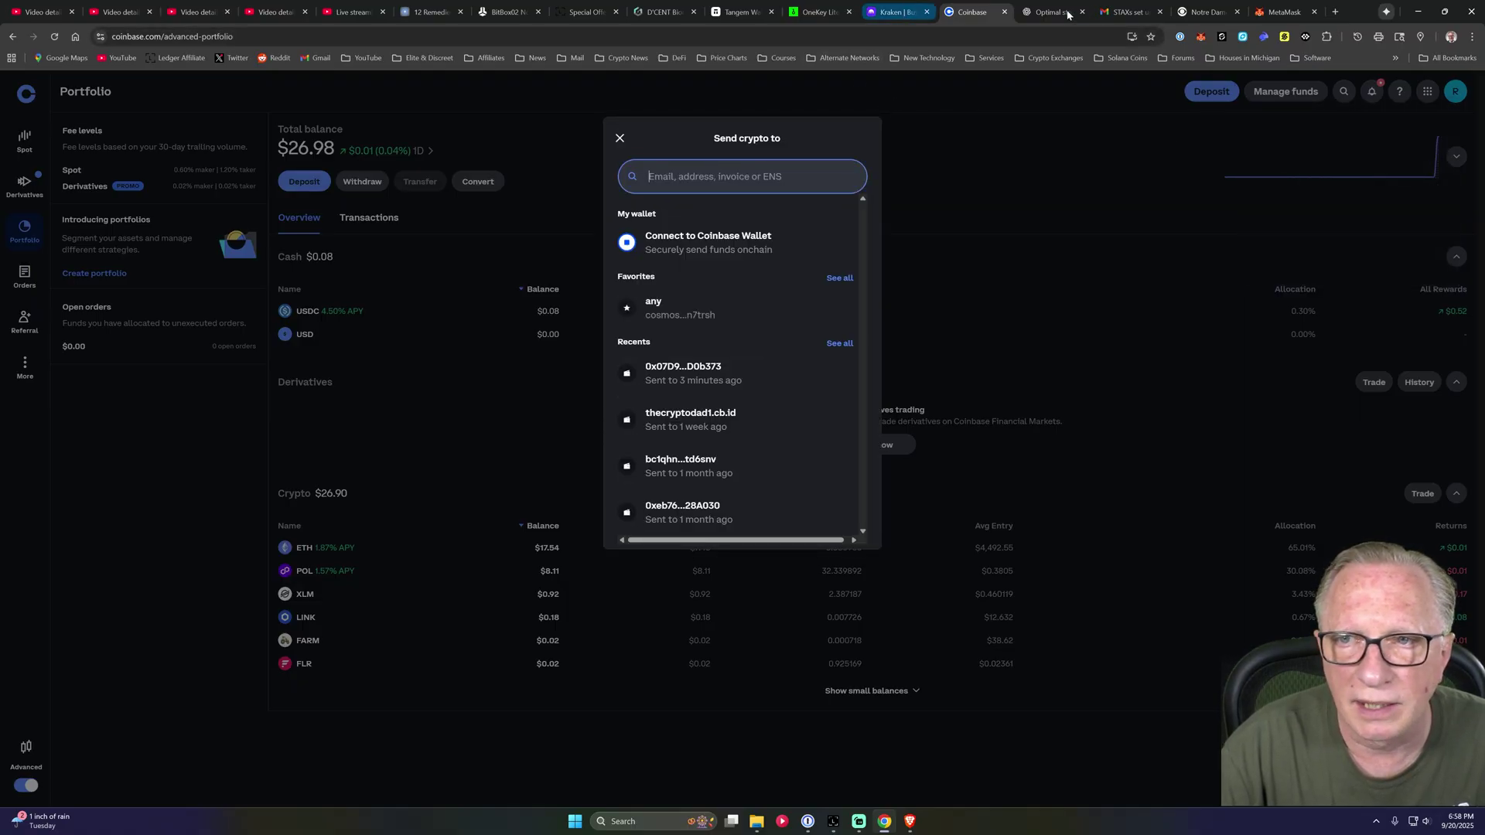
Copy the Ledger Stax address from MetaMask and paste it as Coinbase's send recipient
click(1279, 13)
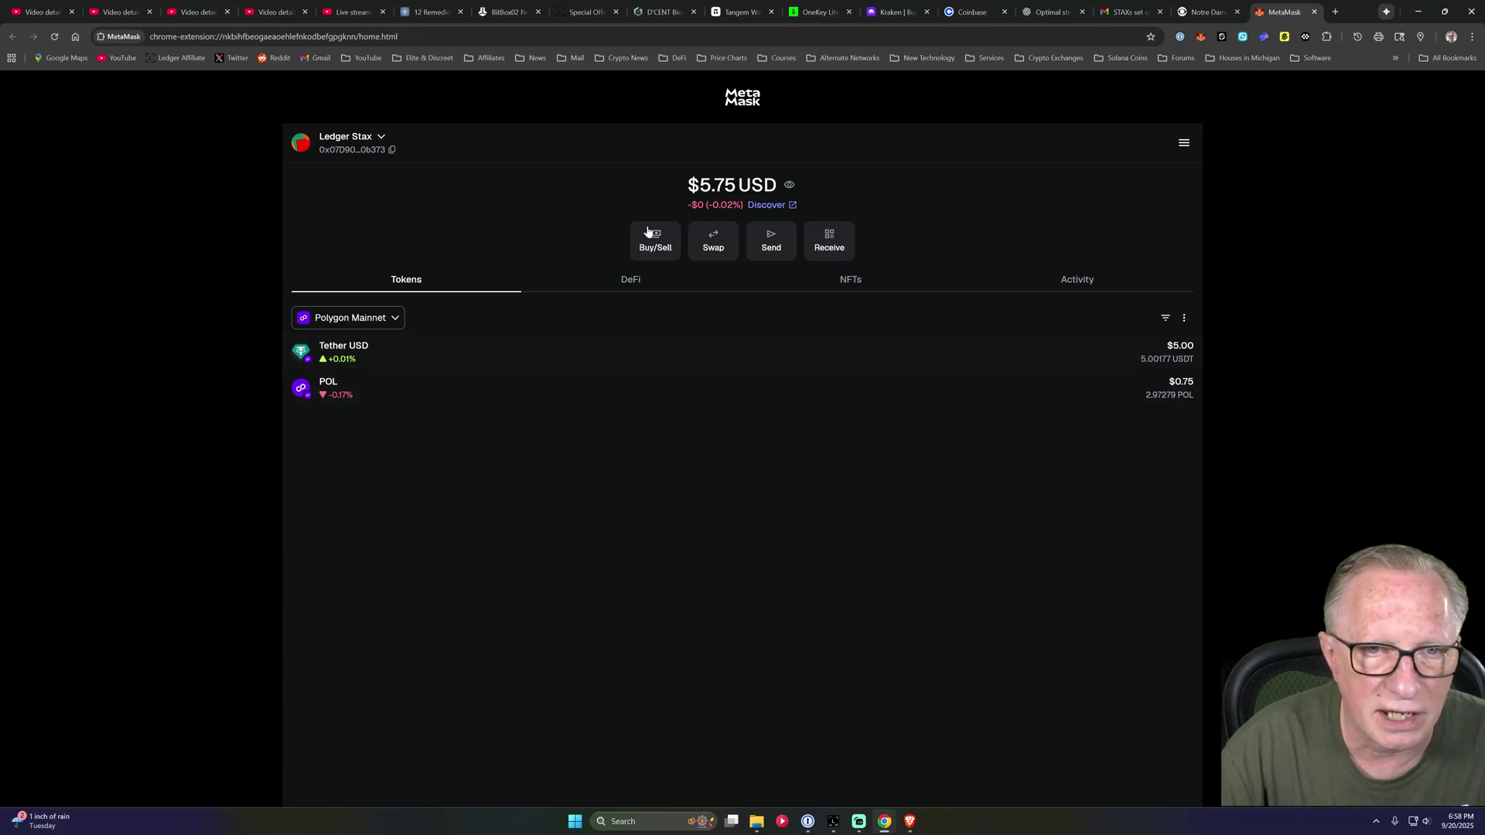
click(392, 150)
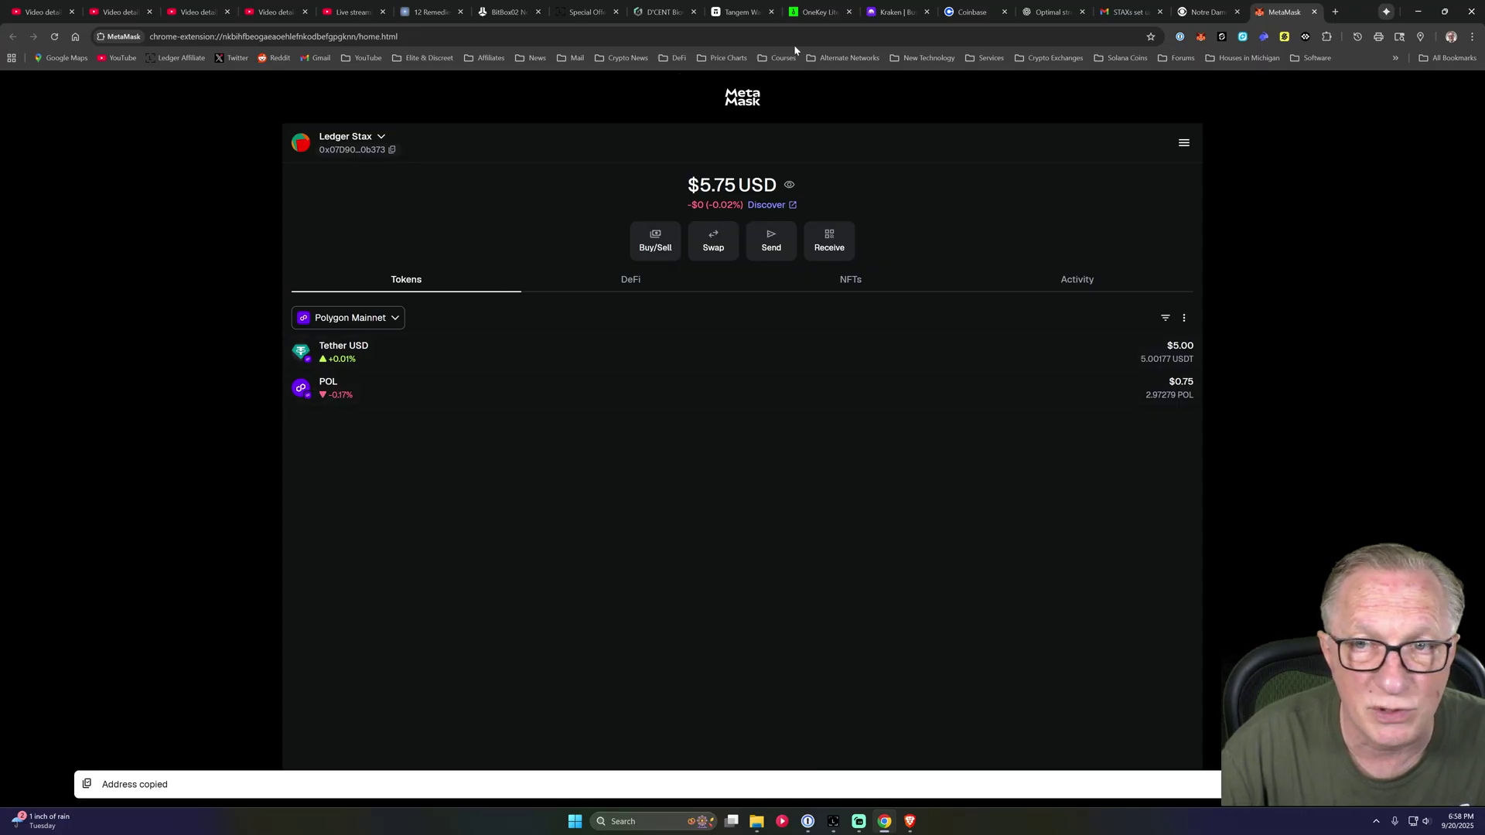
click(976, 12)
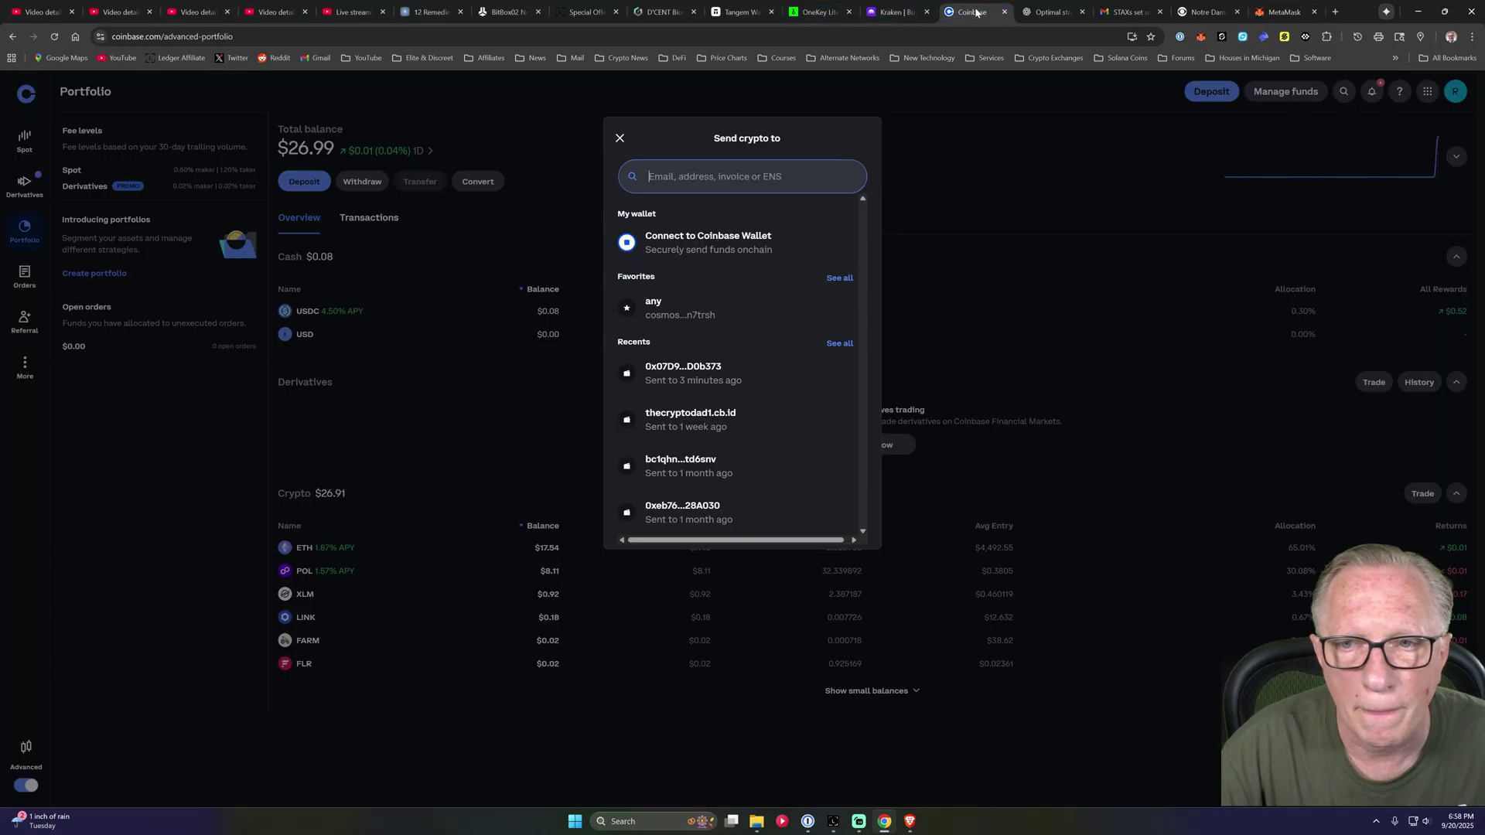
right_click(661, 178)
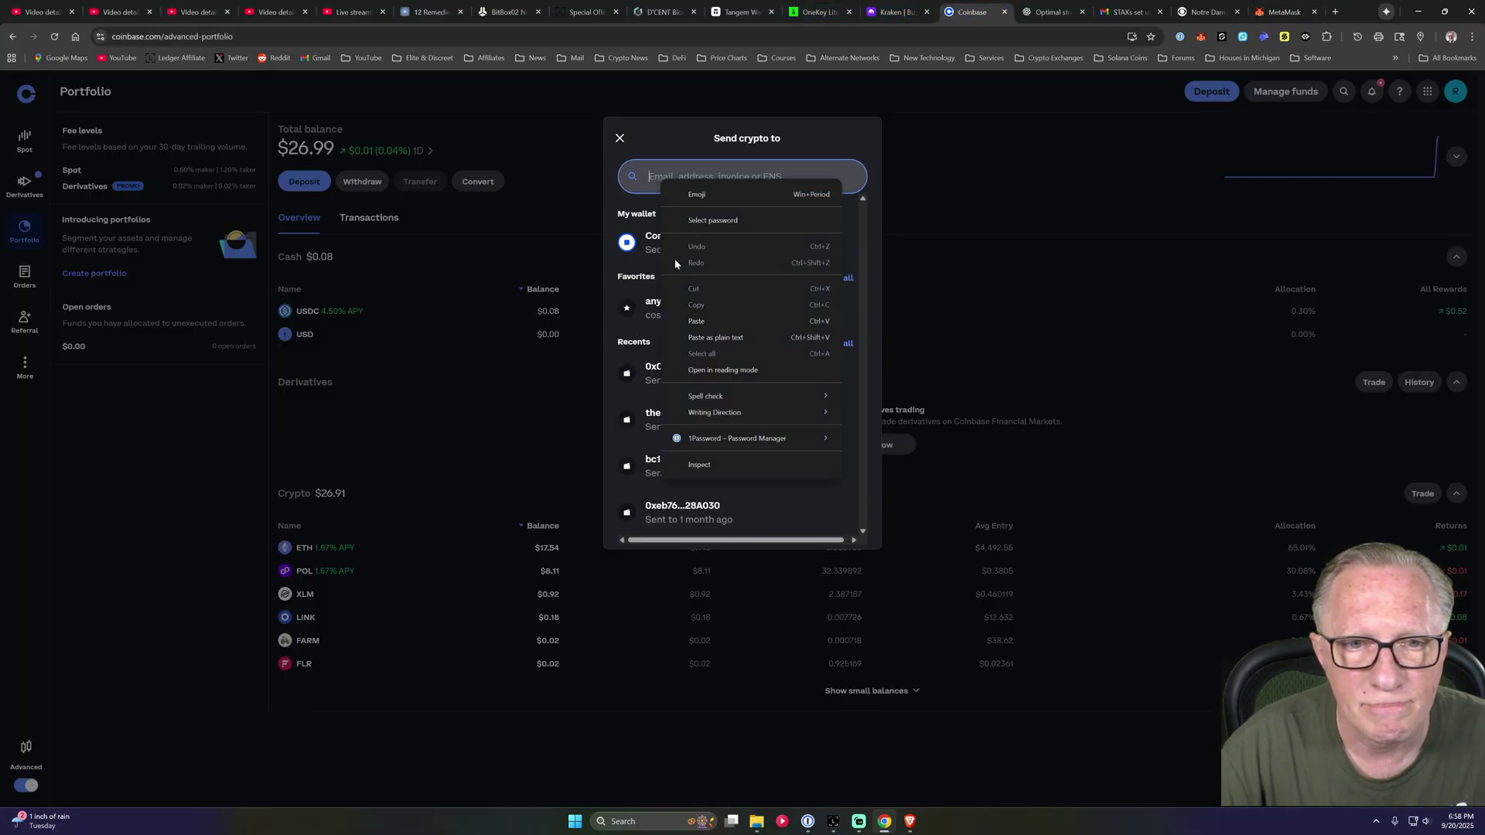
click(696, 323)
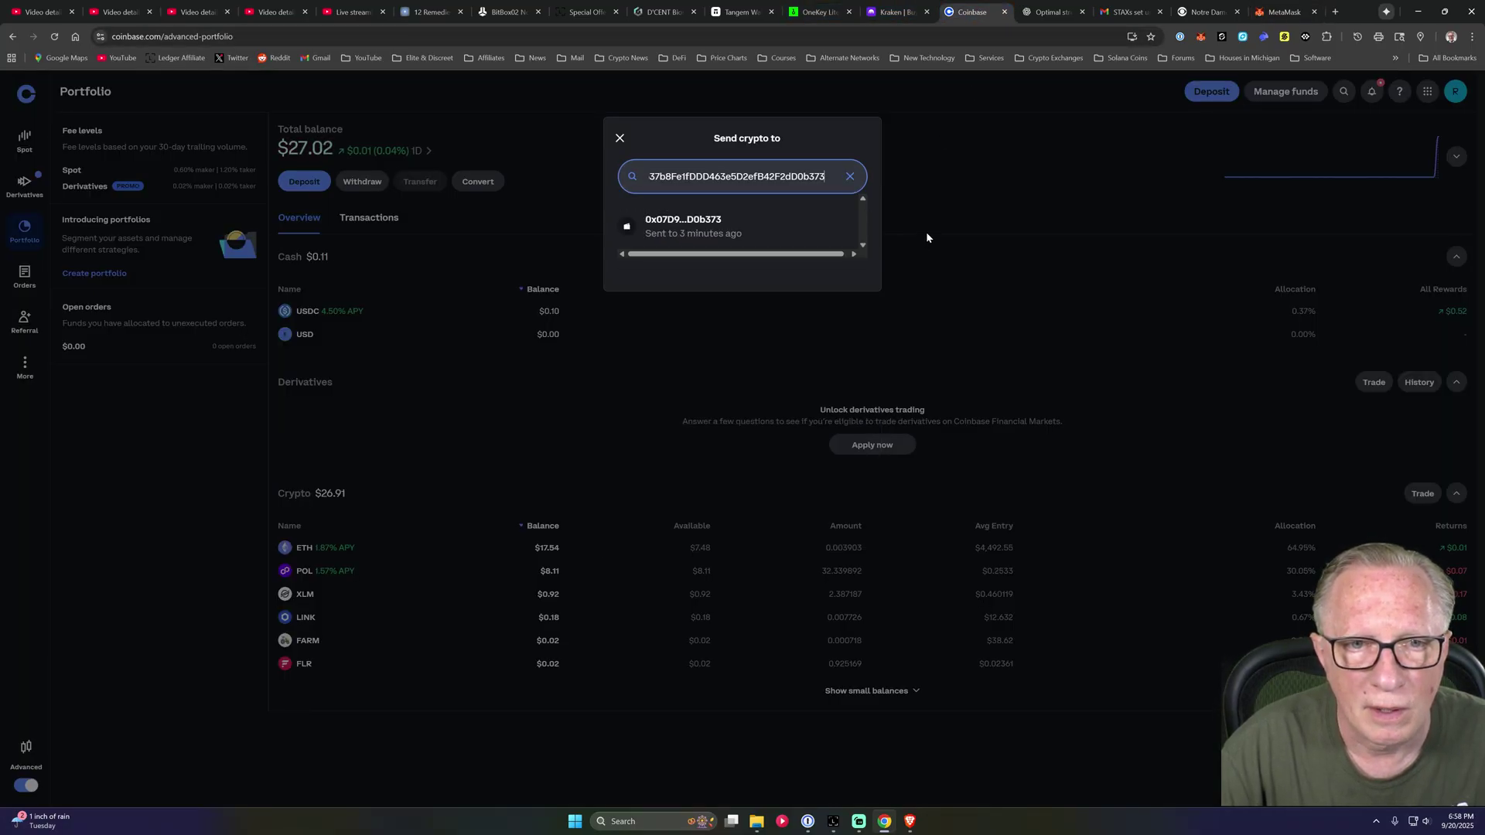
click(697, 230)
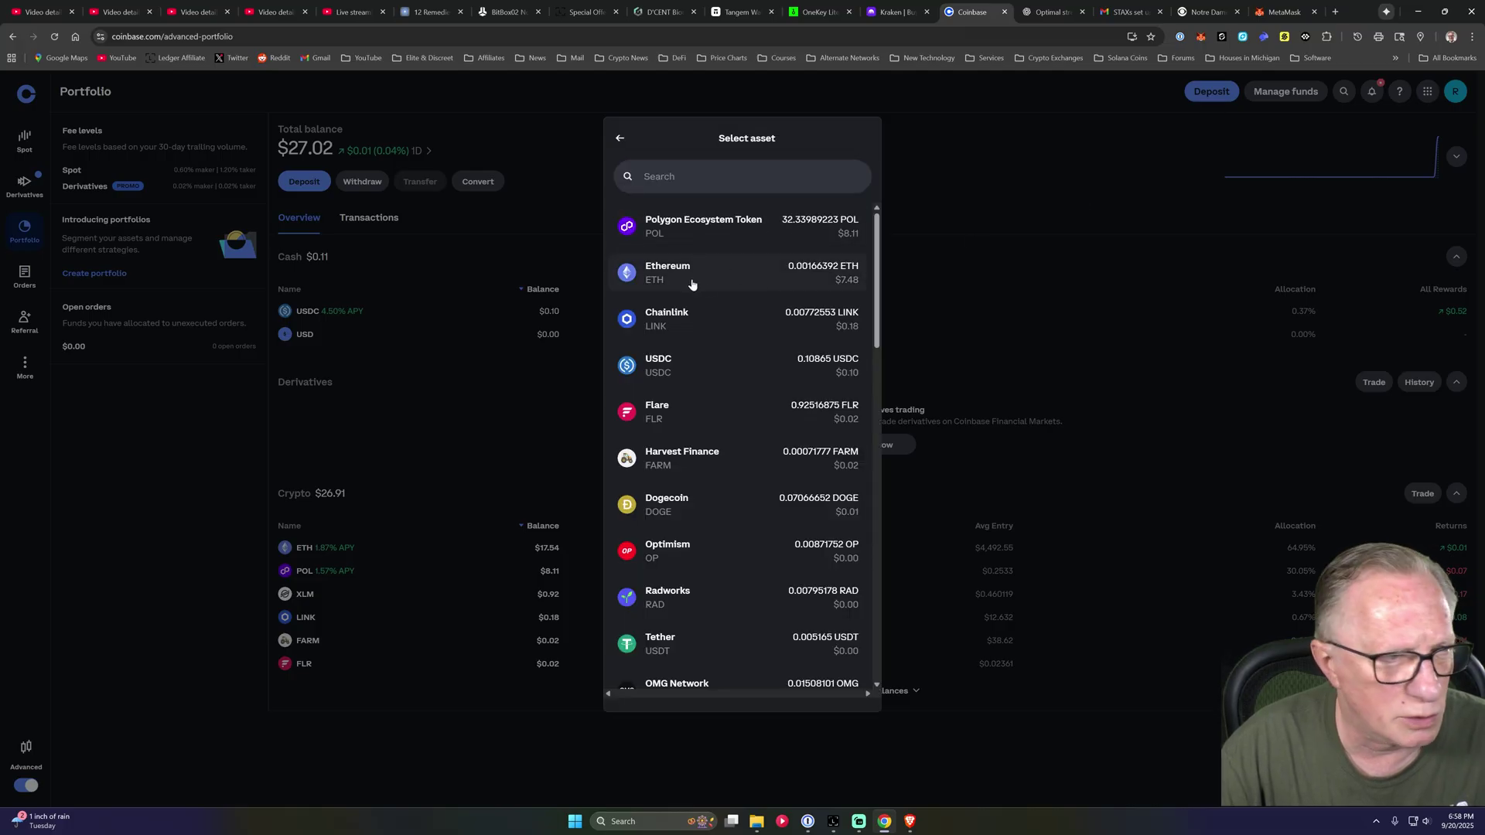
Send the full 32.32189222 POL ($8.12) balance over Polygon and close the confirmation
click(694, 227)
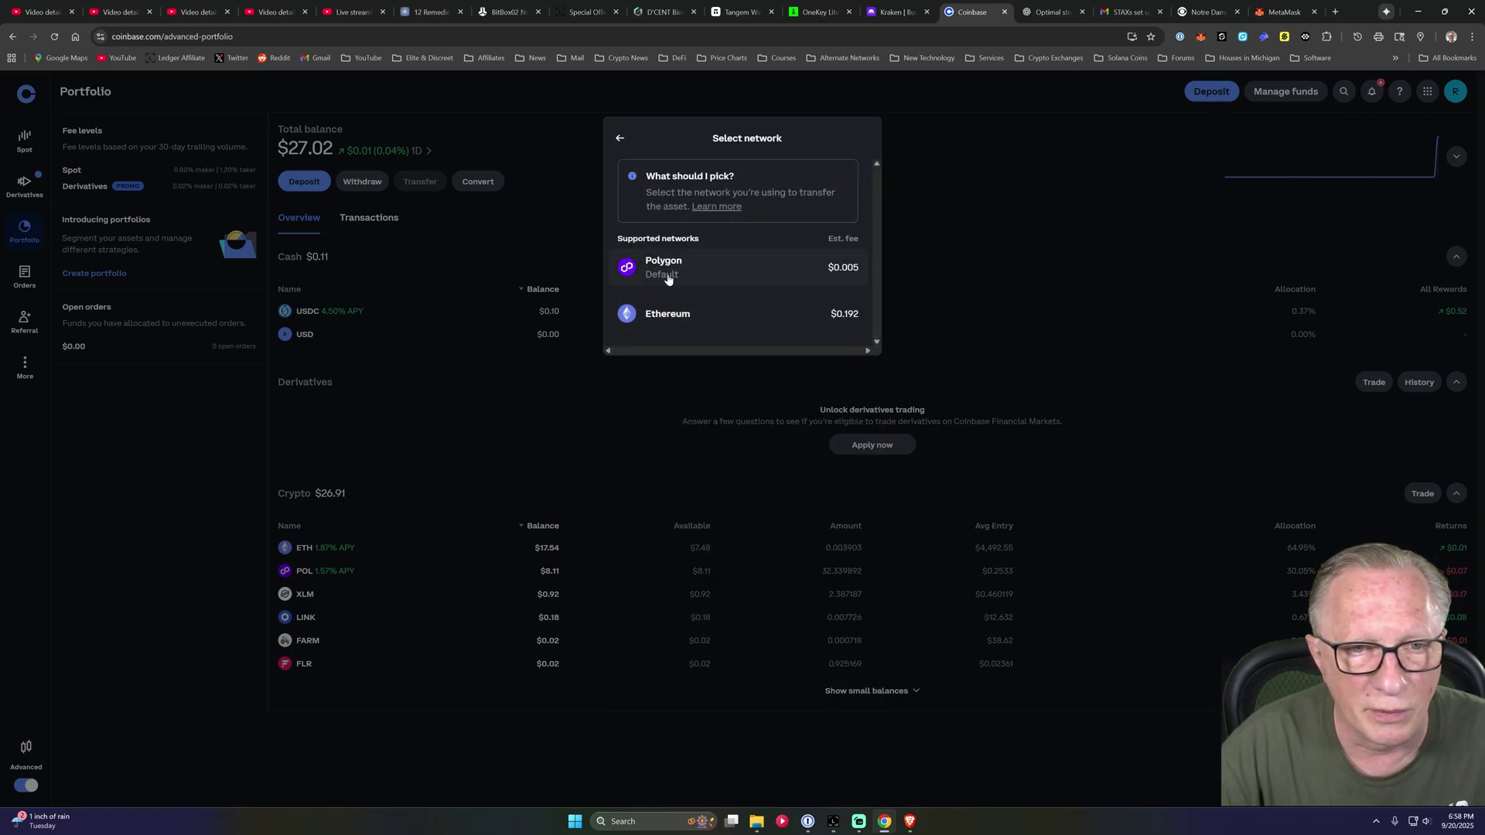
click(712, 273)
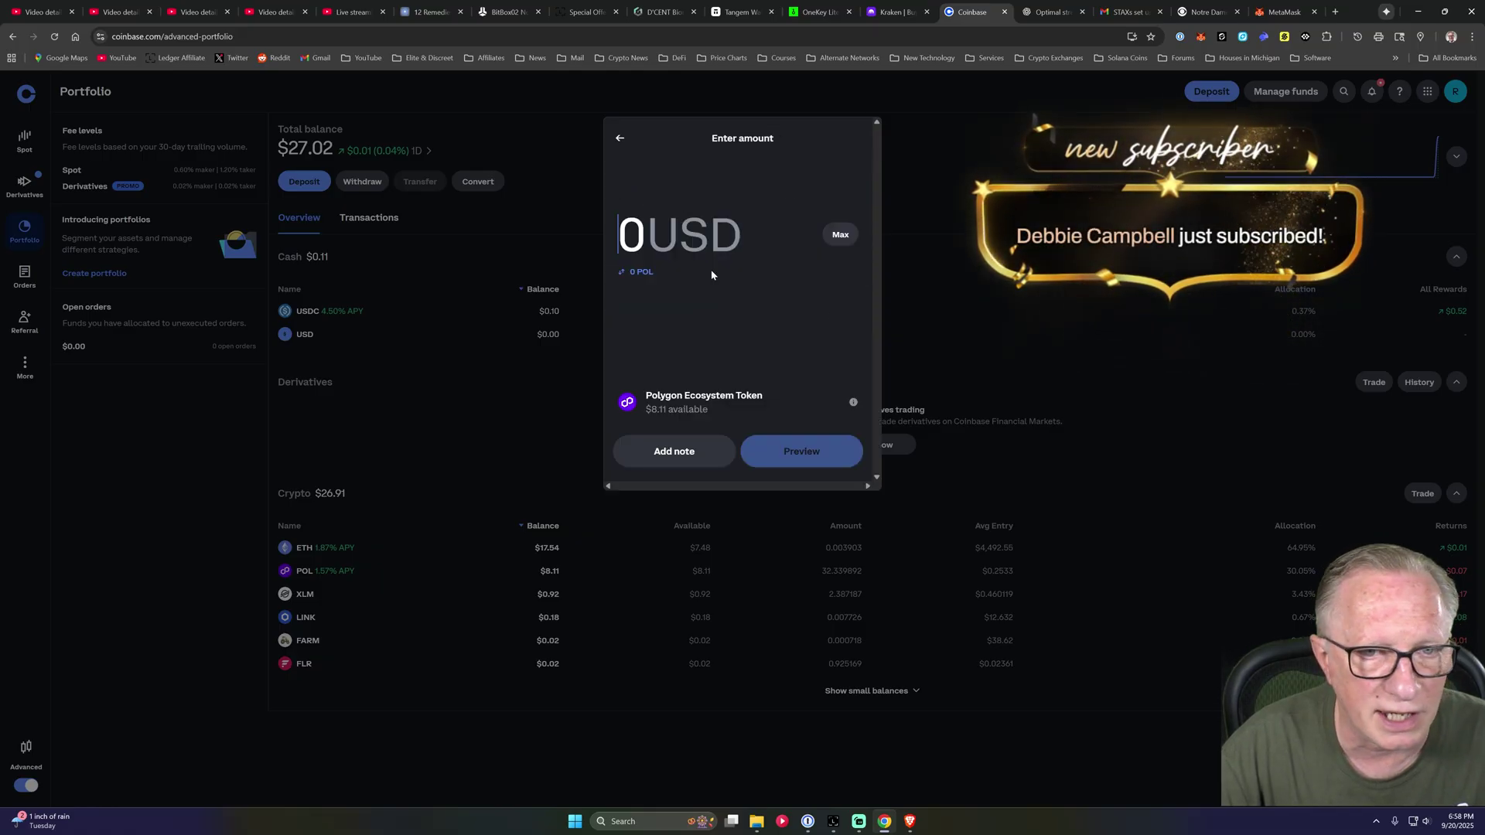
click(843, 236)
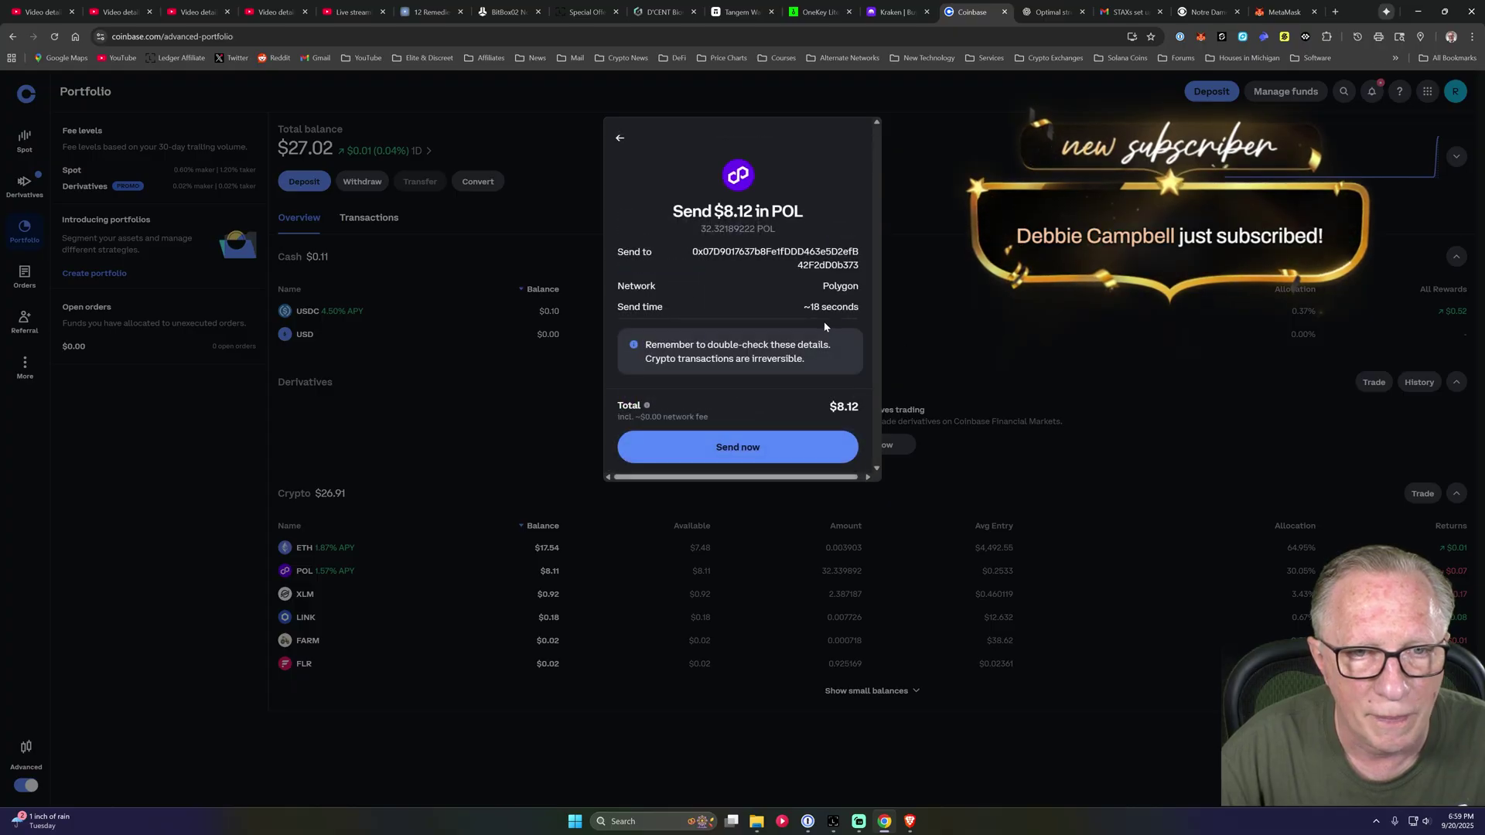
click(720, 455)
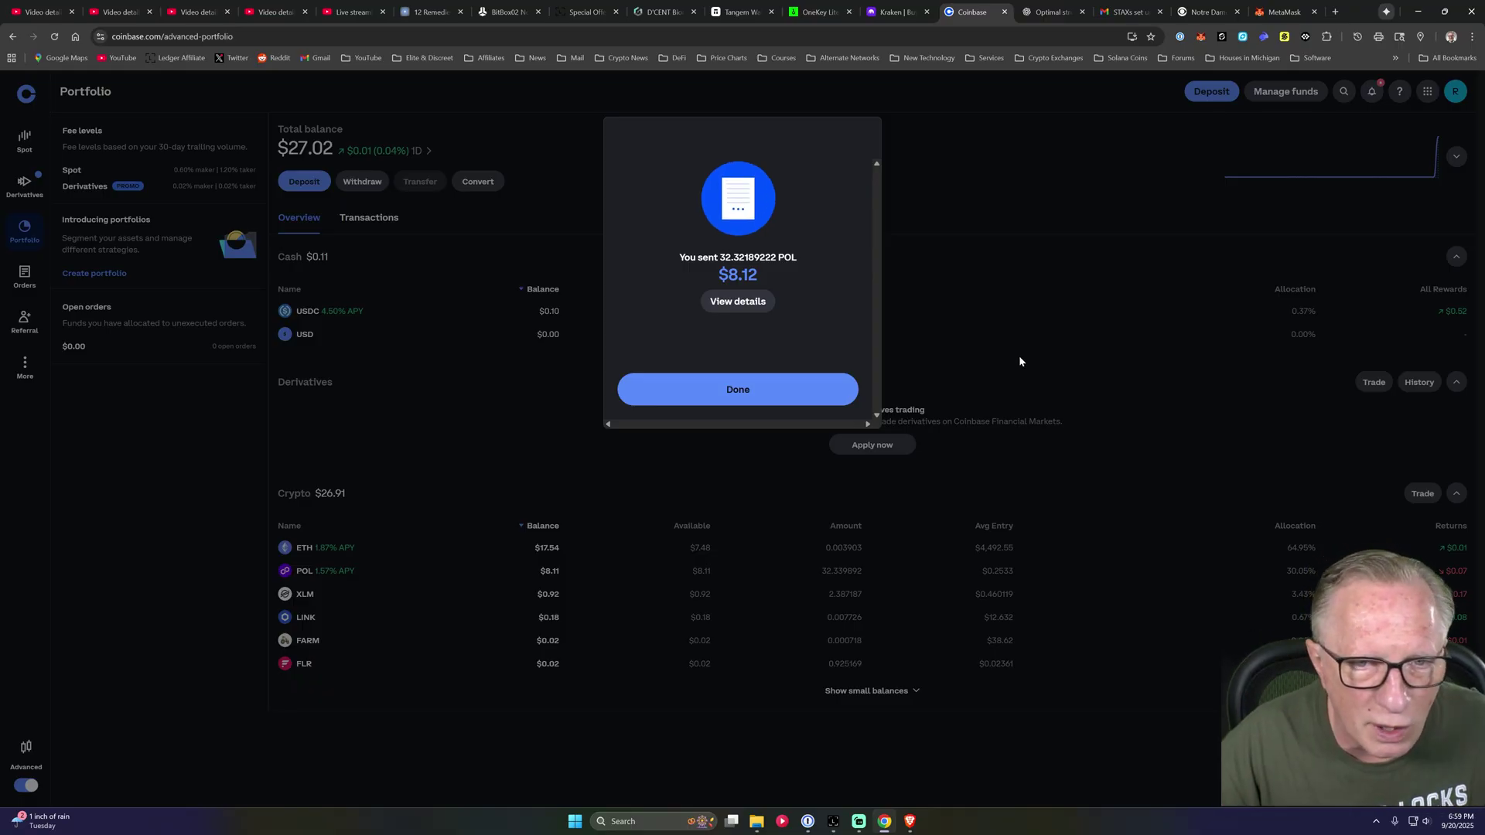
click(799, 388)
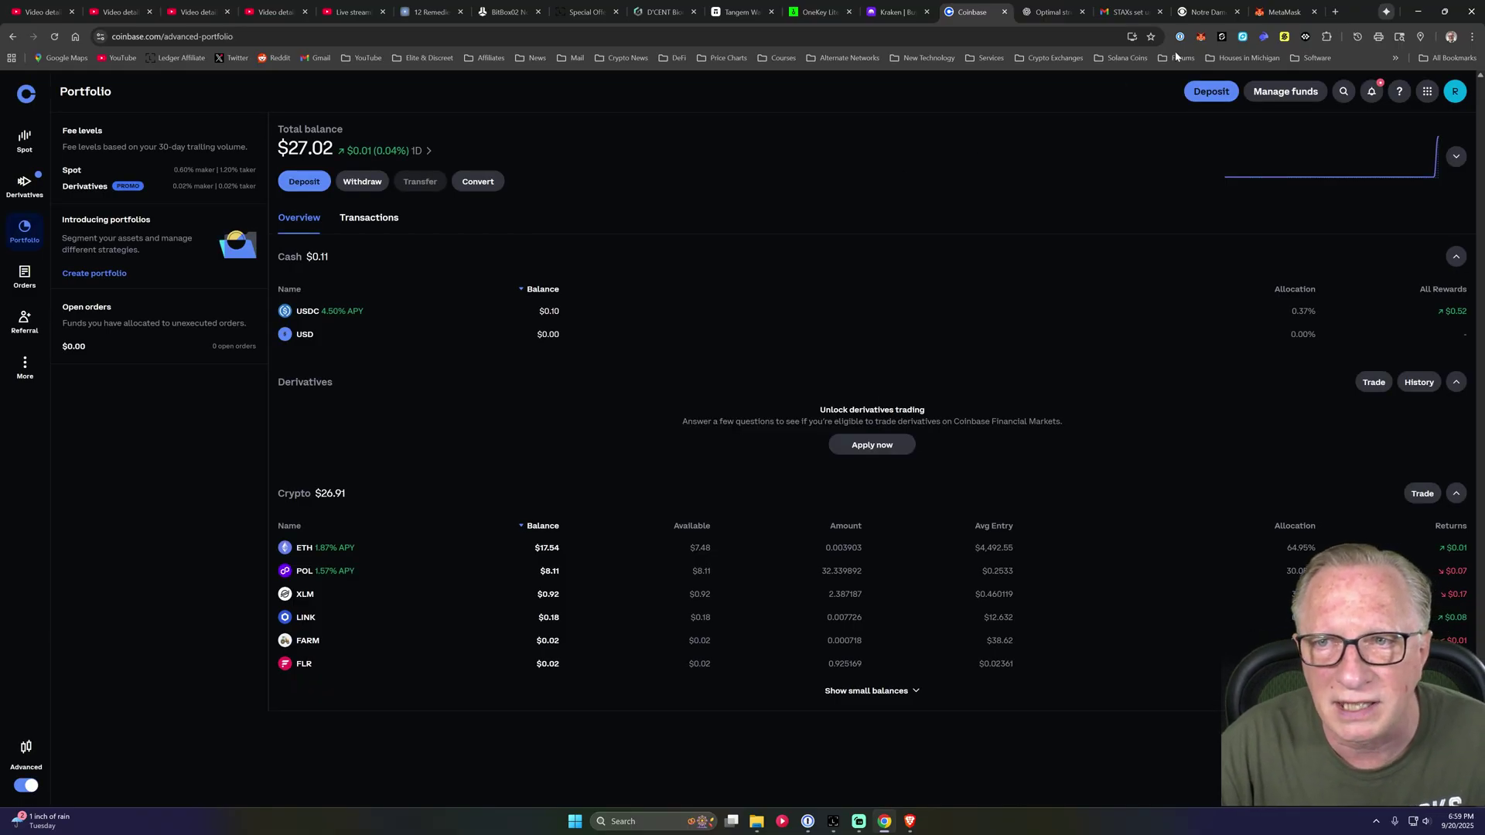
Reload the MetaMask Ledger Stax wallet so the 35.29468 POL shows, totalling $13.86
click(1284, 13)
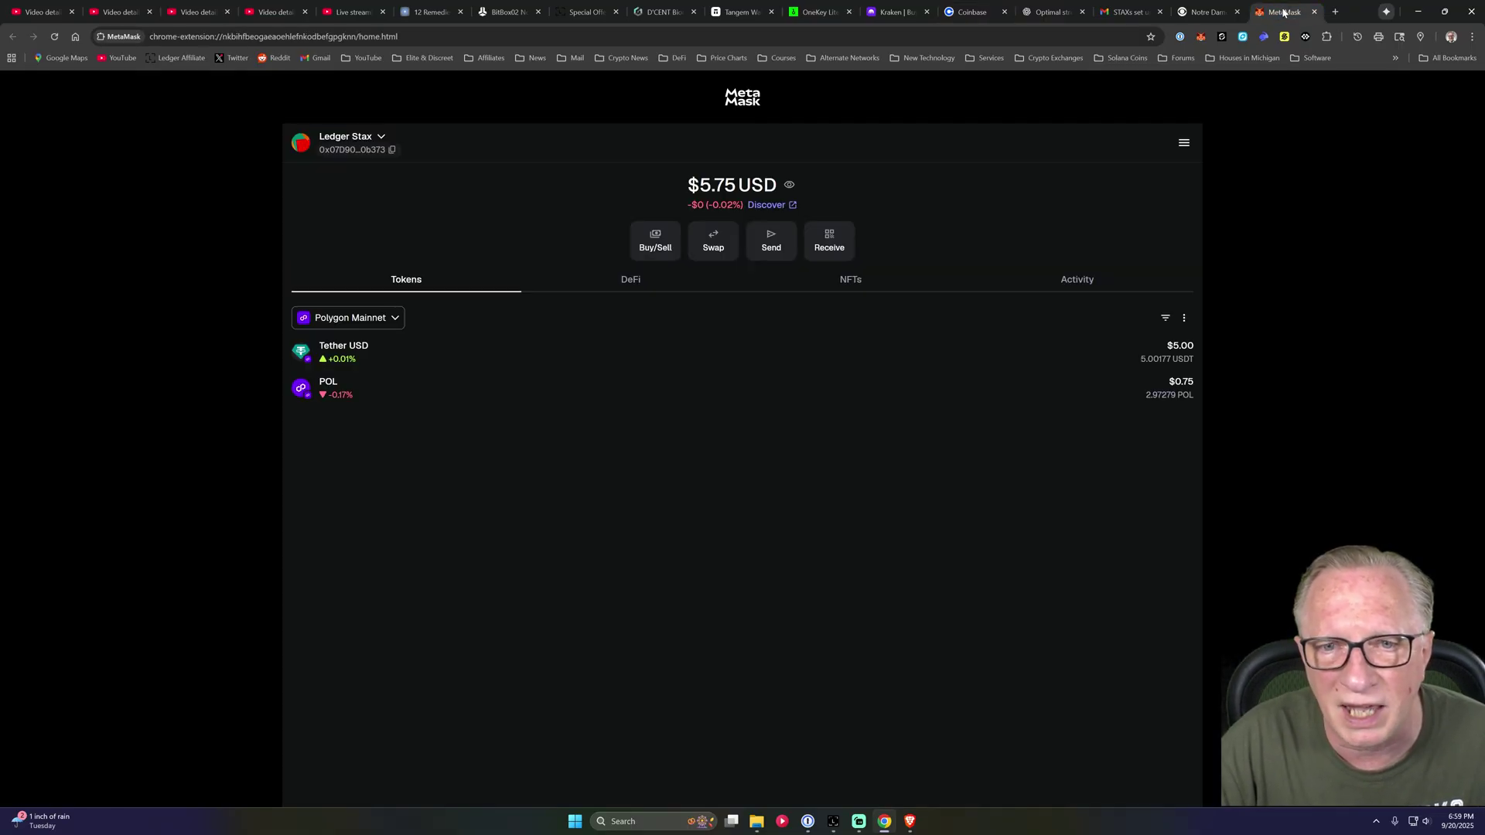
click(55, 36)
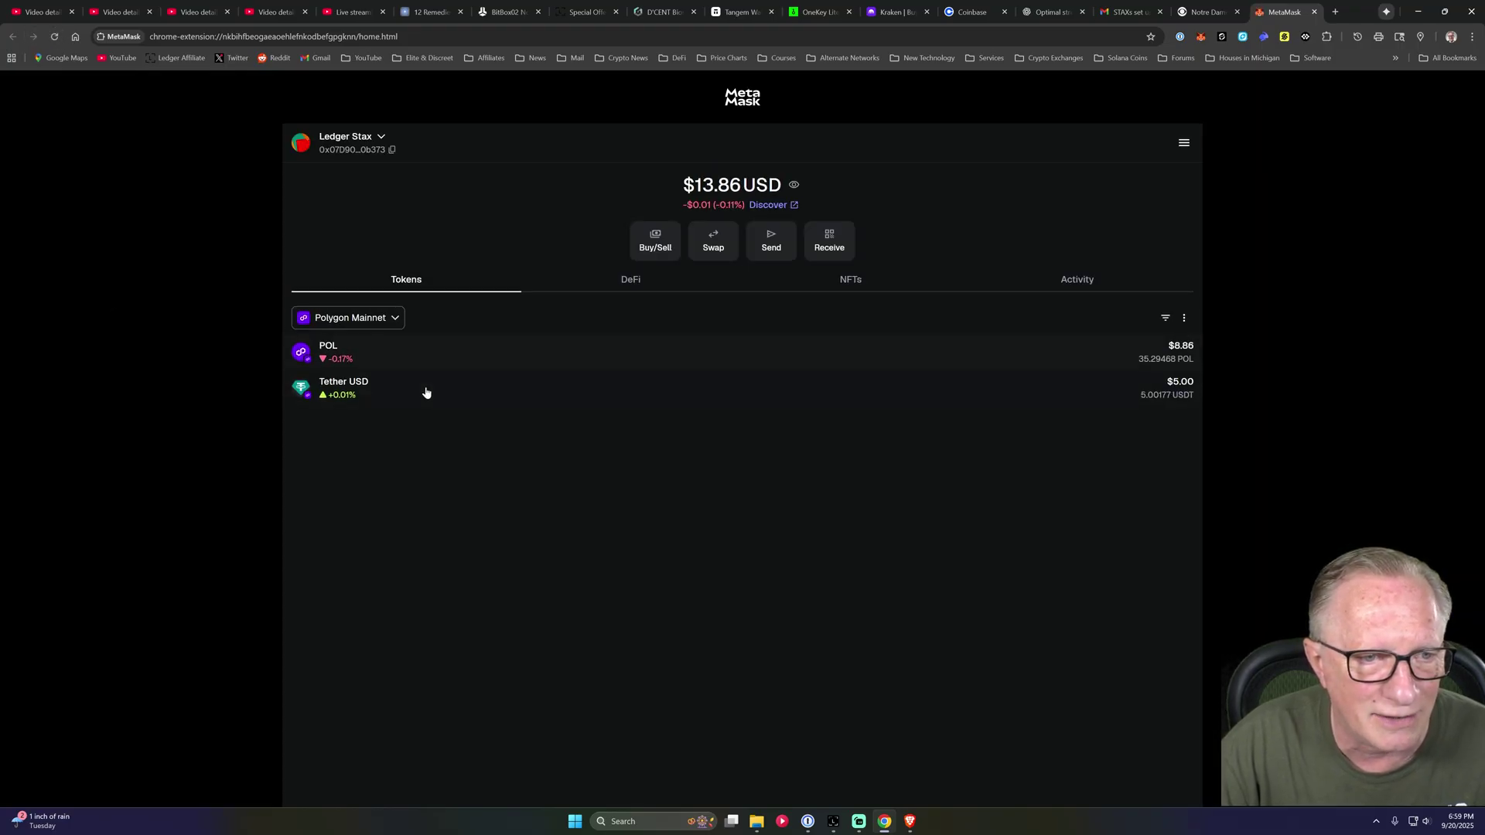